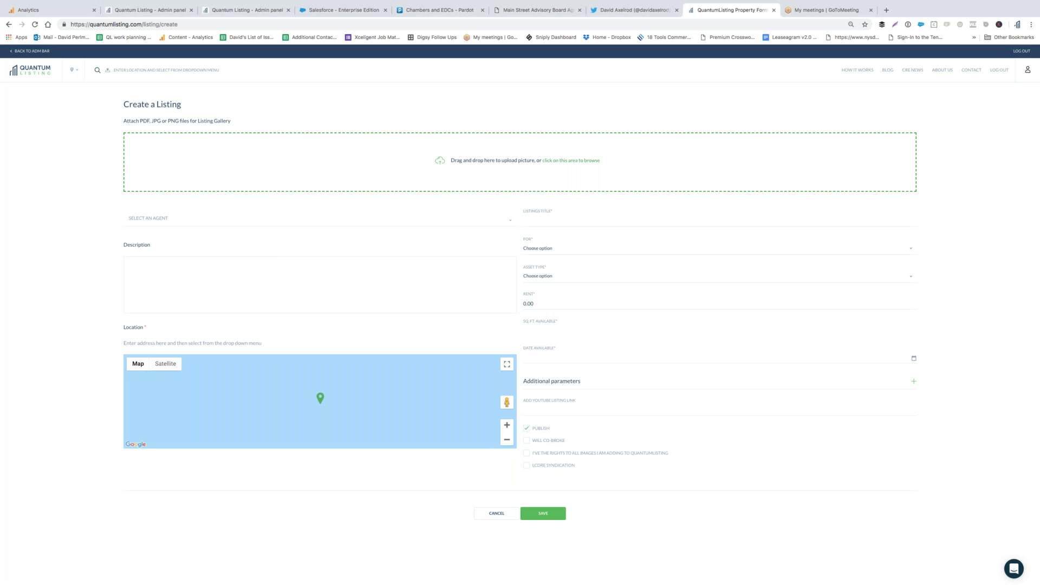
Check the Agent, For and Asset Type options, set Date Available to 09/26/2018, and expand Additional parameters.
{"action": "left_click", "coordinate": [510, 223]}
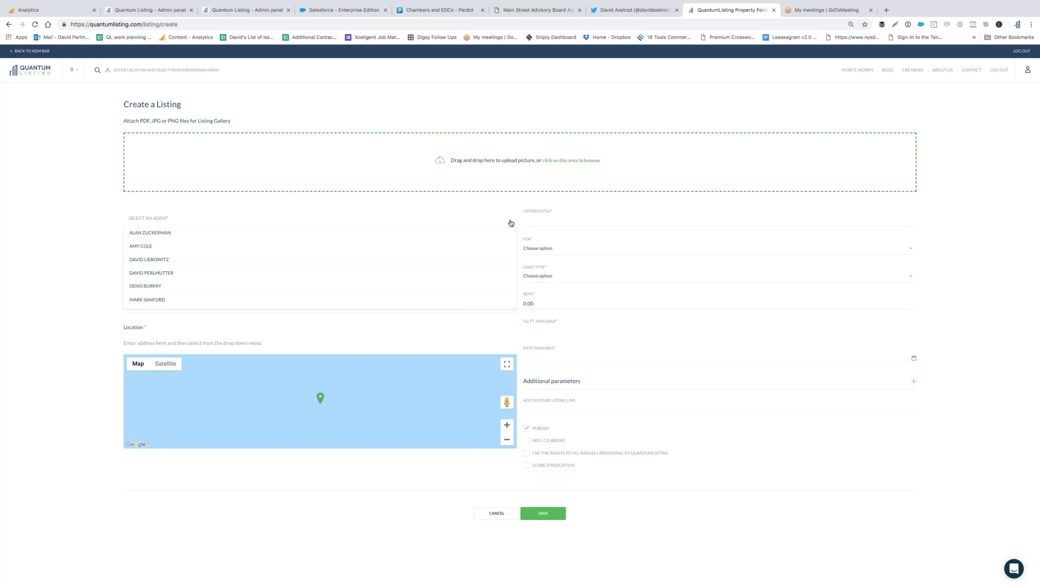
{"action": "left_click", "coordinate": [571, 249]}
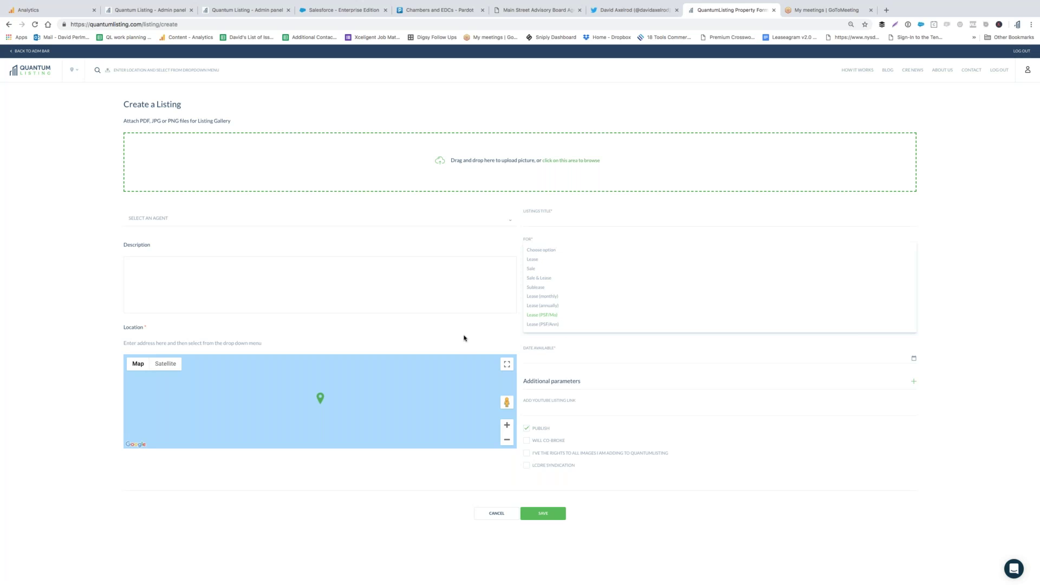
{"action": "left_click", "coordinate": [376, 283]}
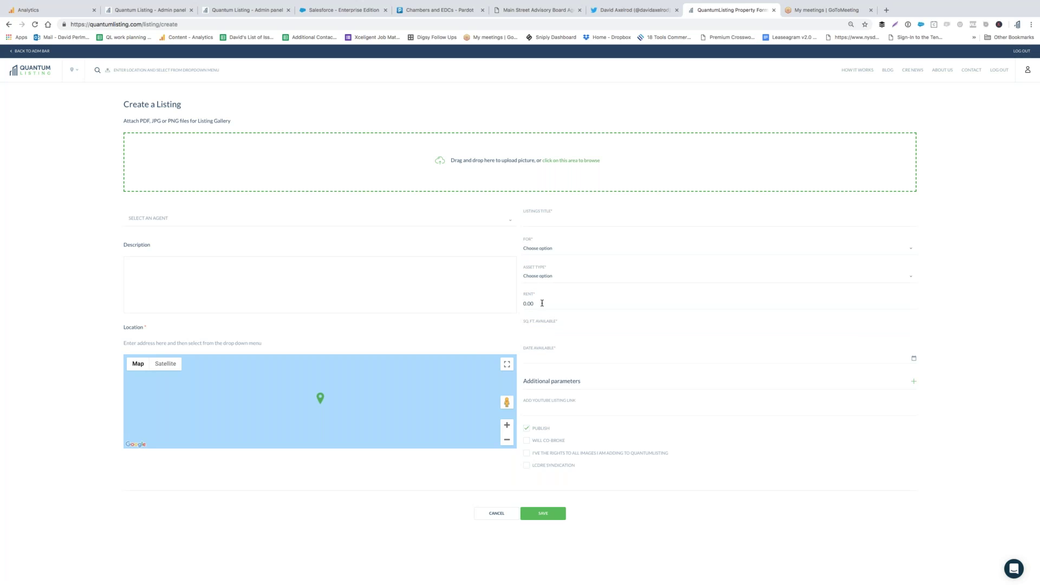
{"action": "left_click", "coordinate": [541, 278]}
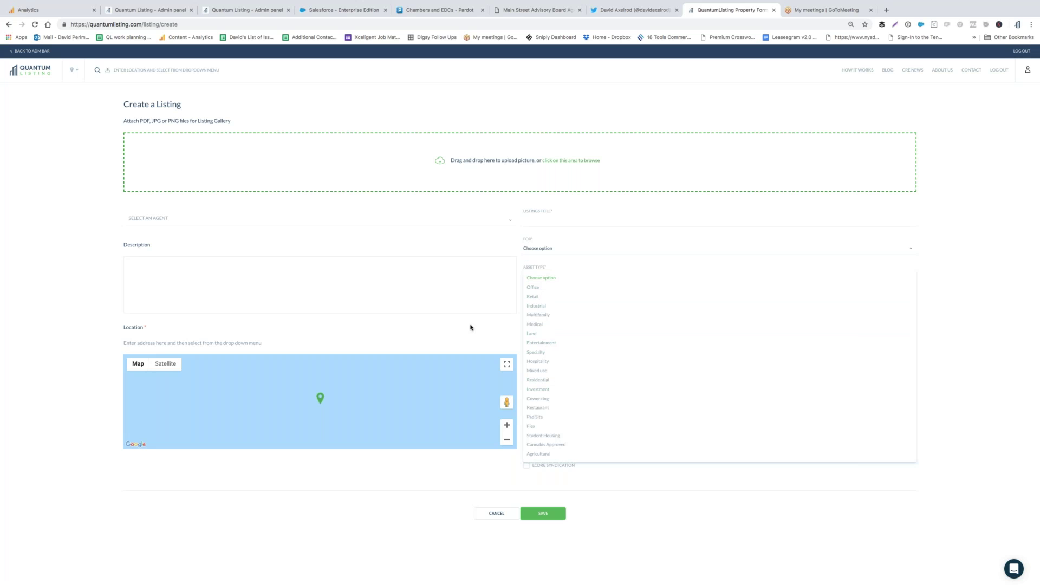
{"action": "left_click", "coordinate": [497, 332]}
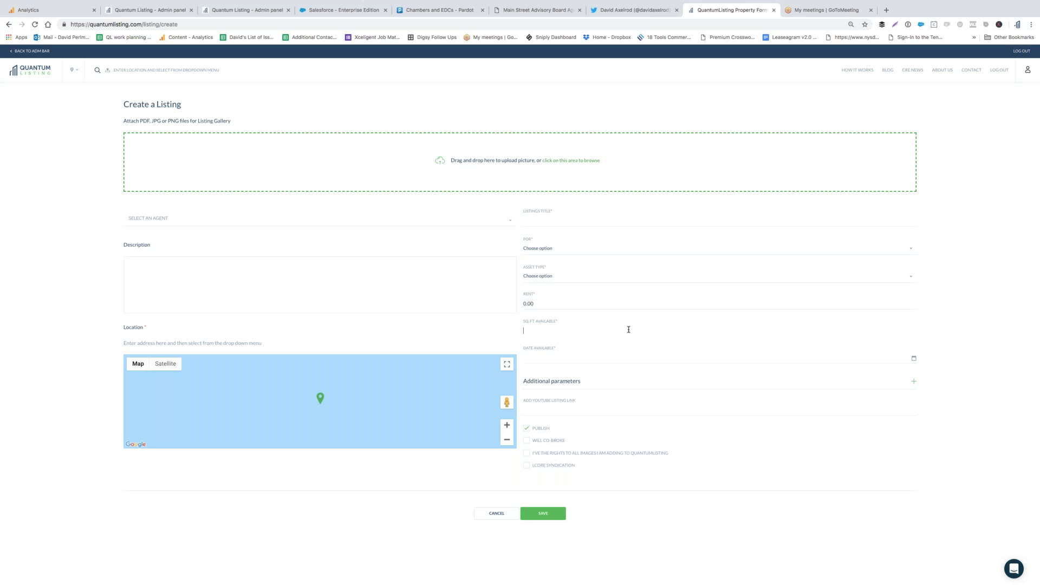
{"action": "left_click", "coordinate": [625, 354]}
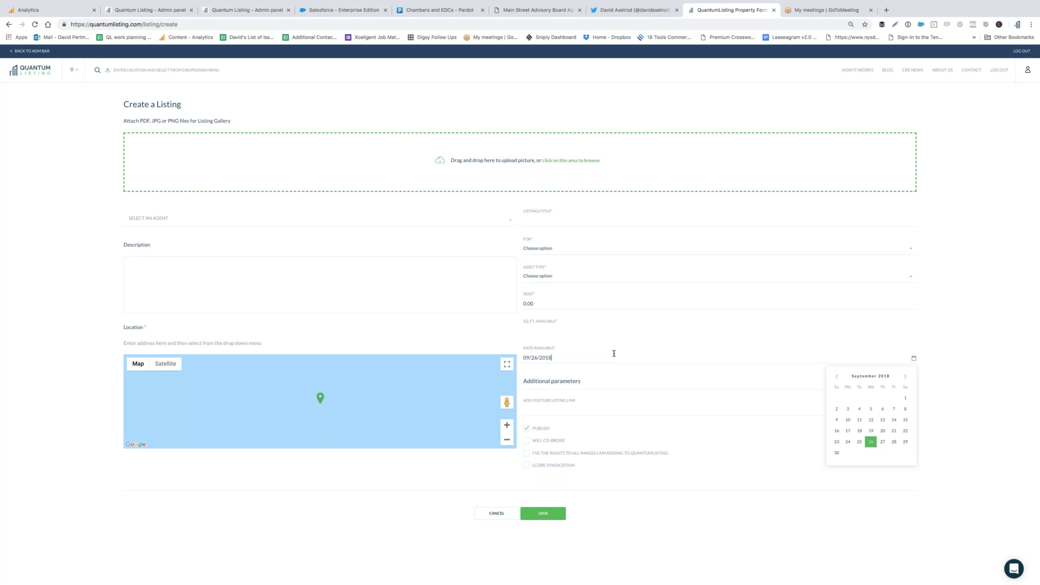
{"action": "left_click", "coordinate": [607, 388]}
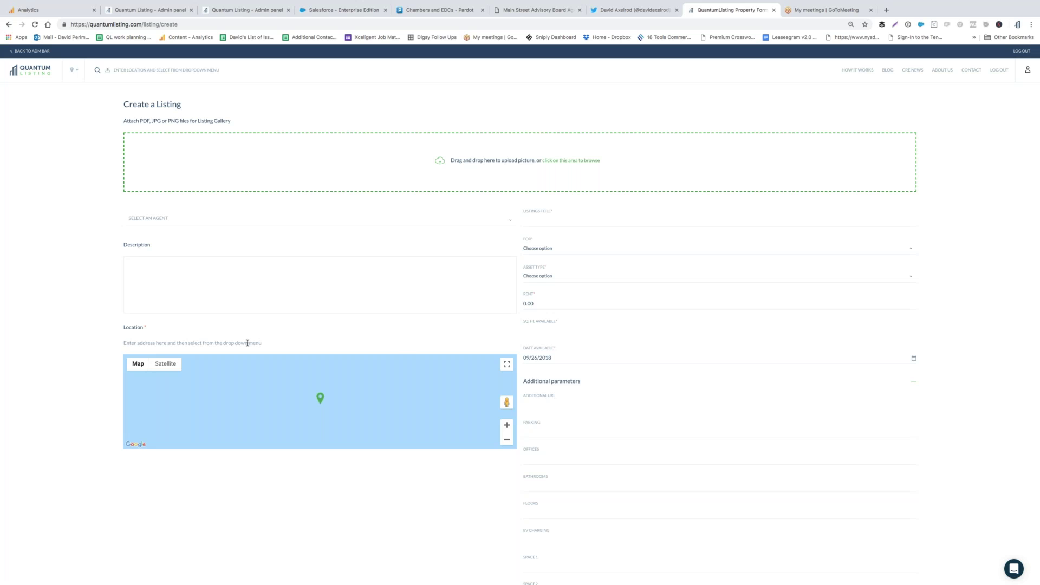
{"action": "type", "text": "4 West"}
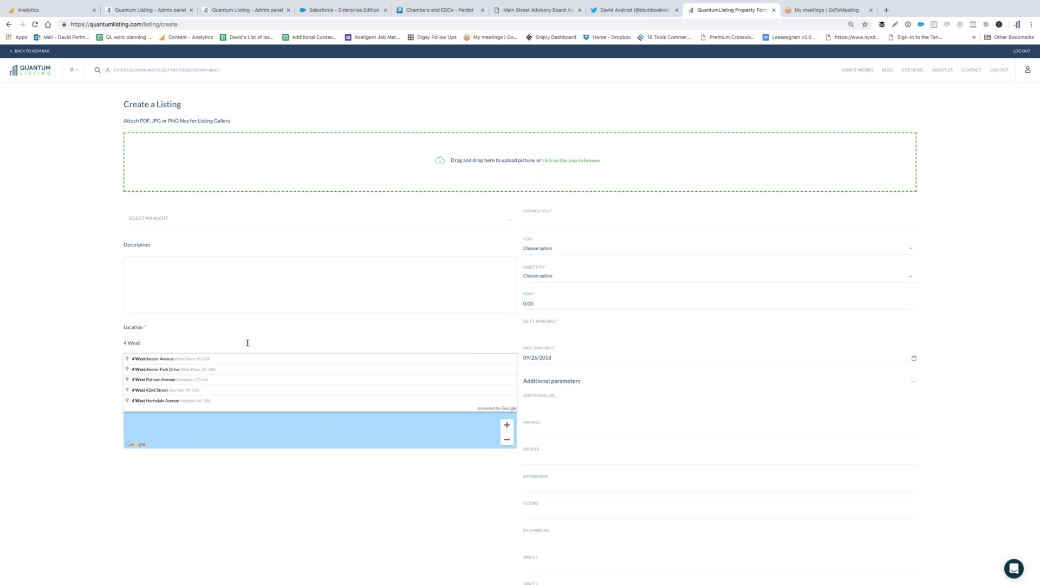
{"action": "type", "text": " red"}
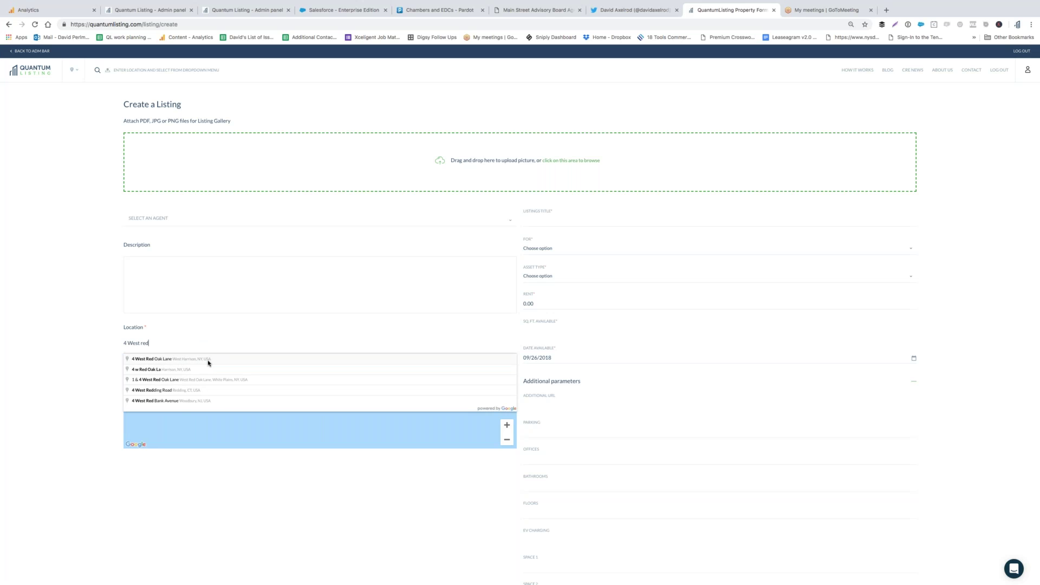
{"action": "left_click", "coordinate": [208, 359]}
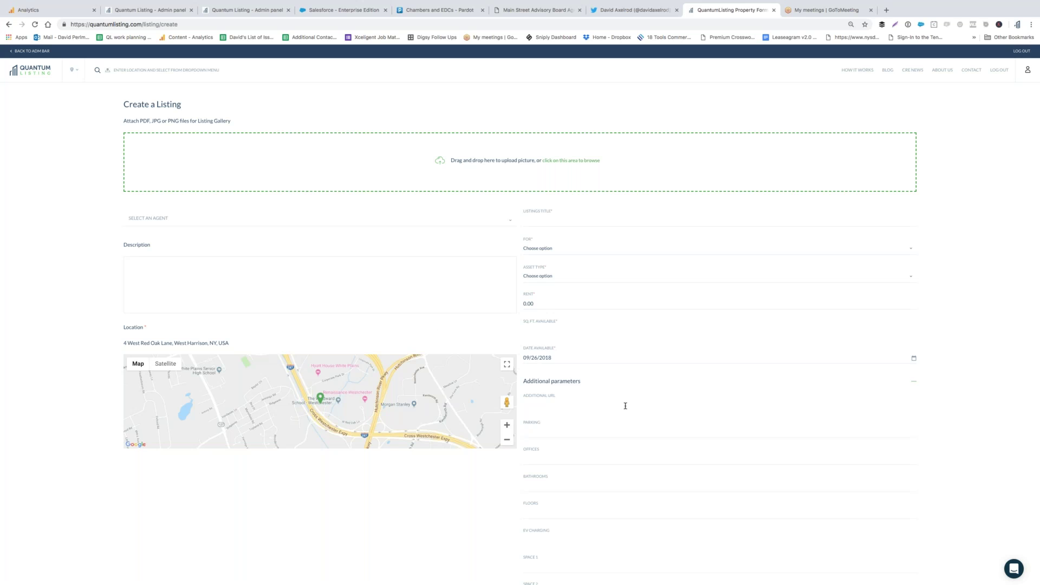
{"action": "scroll", "coordinate": [625, 406], "scroll_direction": "down", "scroll_amount": 2}
{"action": "scroll", "coordinate": [625, 405], "scroll_direction": "down", "scroll_amount": 5}
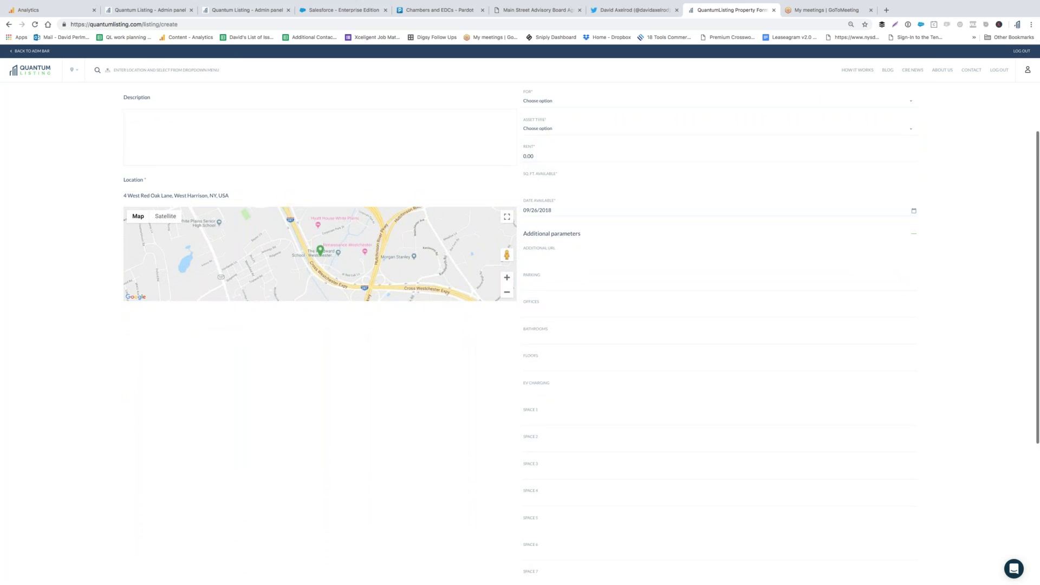
Collapse and re-expand Additional parameters, then look over bathrooms, floors, EV charging and commission fields.
{"action": "left_click", "coordinate": [578, 237]}
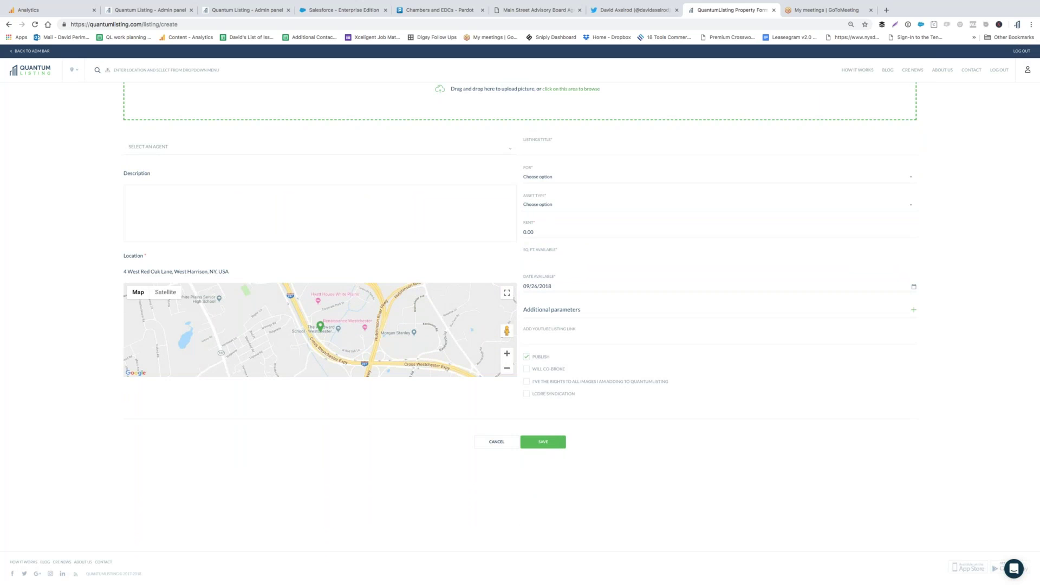
{"action": "left_click", "coordinate": [570, 312]}
{"action": "scroll", "coordinate": [611, 310], "scroll_direction": "down", "scroll_amount": 1}
{"action": "scroll", "coordinate": [611, 310], "scroll_direction": "down", "scroll_amount": 3}
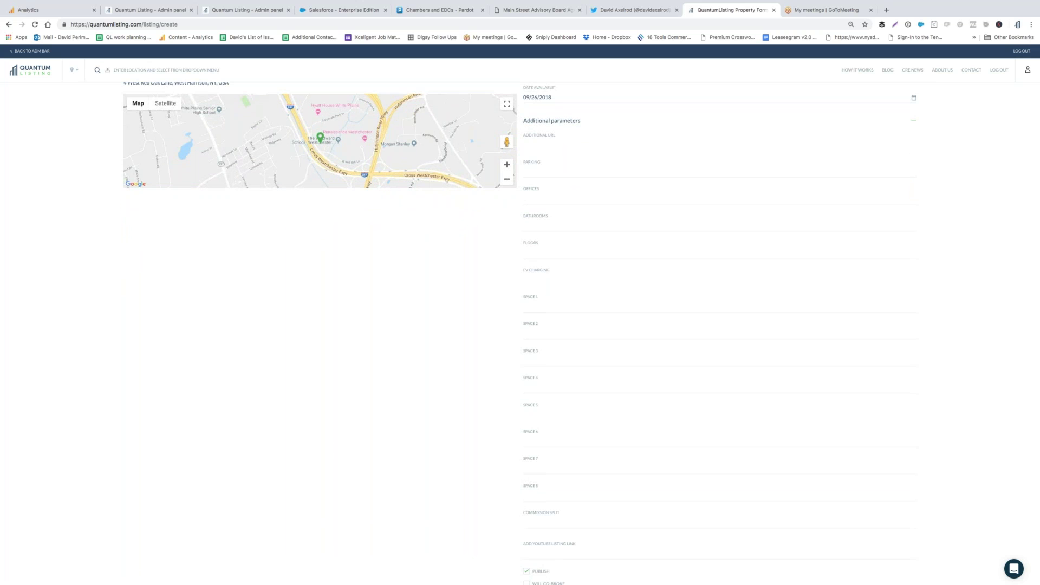
{"action": "scroll", "coordinate": [611, 309], "scroll_direction": "down", "scroll_amount": 4}
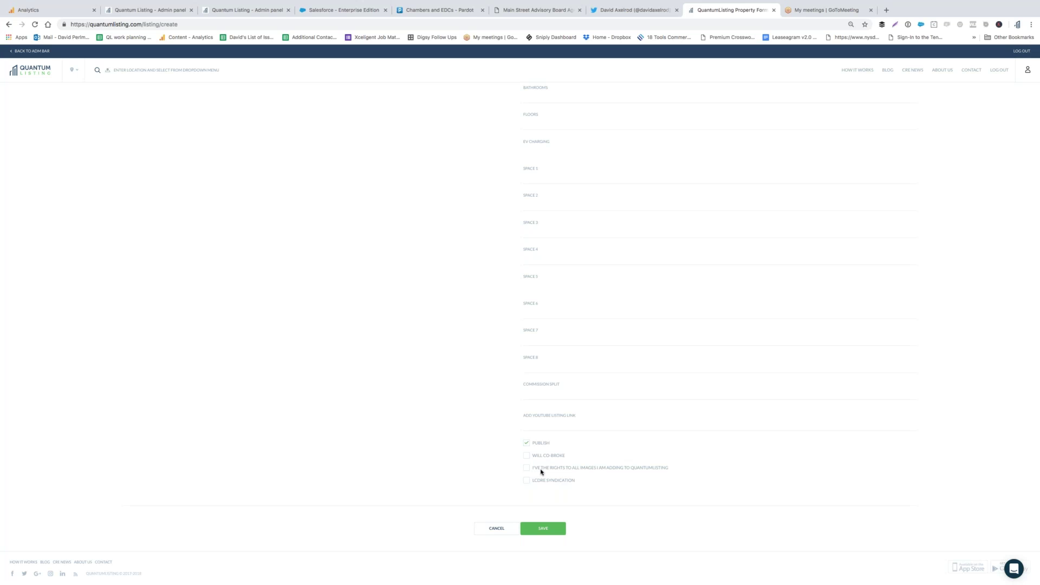
{"action": "scroll", "coordinate": [540, 471], "scroll_direction": "up", "scroll_amount": 20}
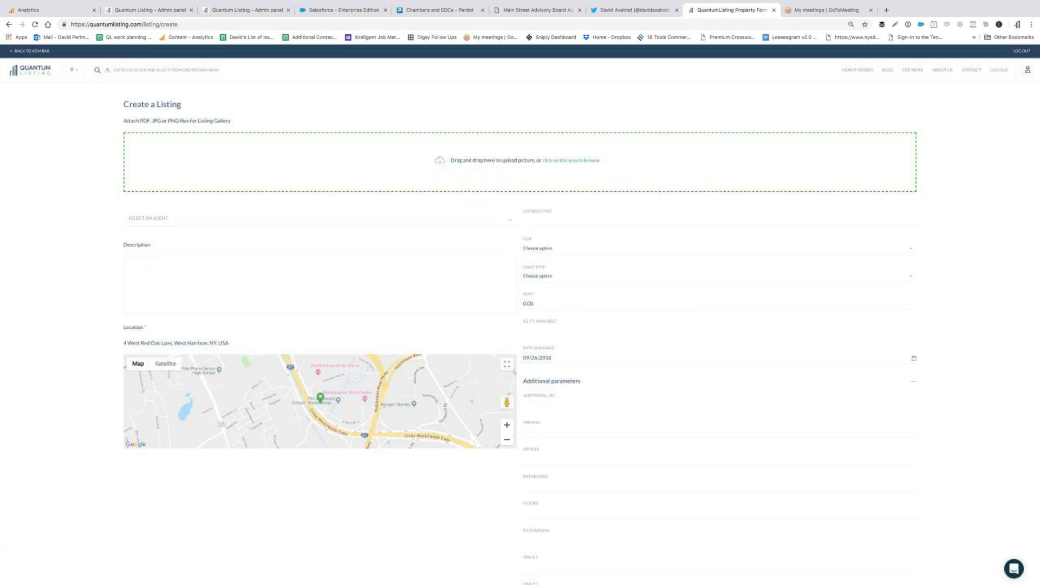
Go to the main listings map and open the 2167 Central Park Ave, Yonkers listing.
{"action": "left_click", "coordinate": [31, 74]}
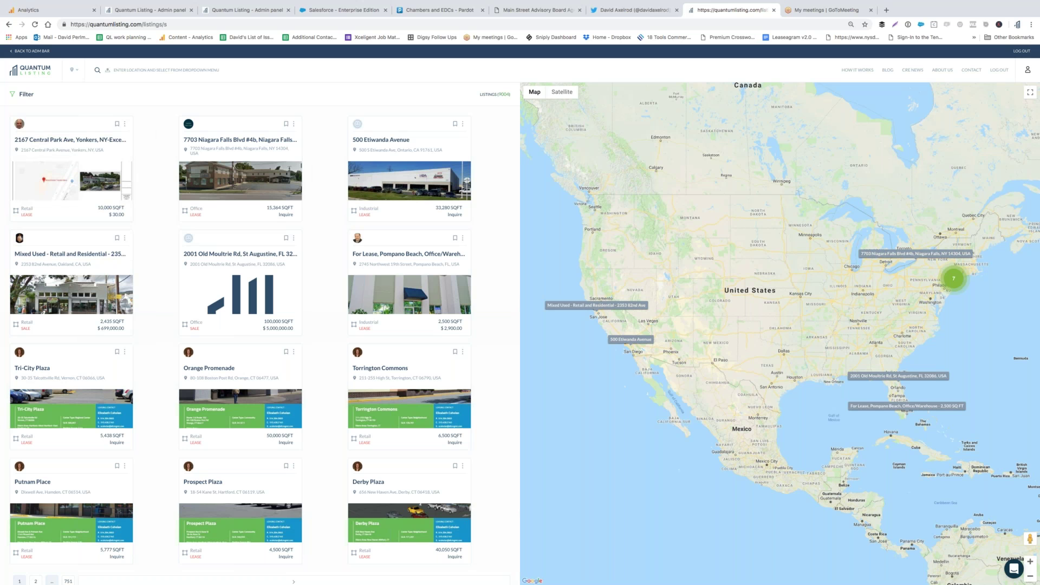
{"action": "scroll", "coordinate": [260, 334], "scroll_direction": "down", "scroll_amount": 1}
{"action": "scroll", "coordinate": [260, 334], "scroll_direction": "up", "scroll_amount": 1}
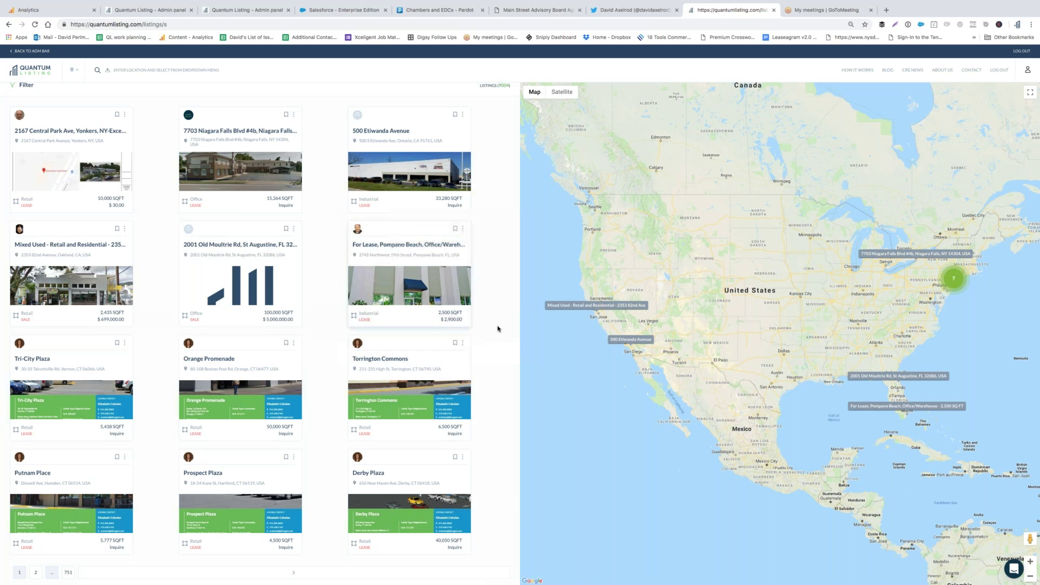
{"action": "left_click", "coordinate": [75, 171]}
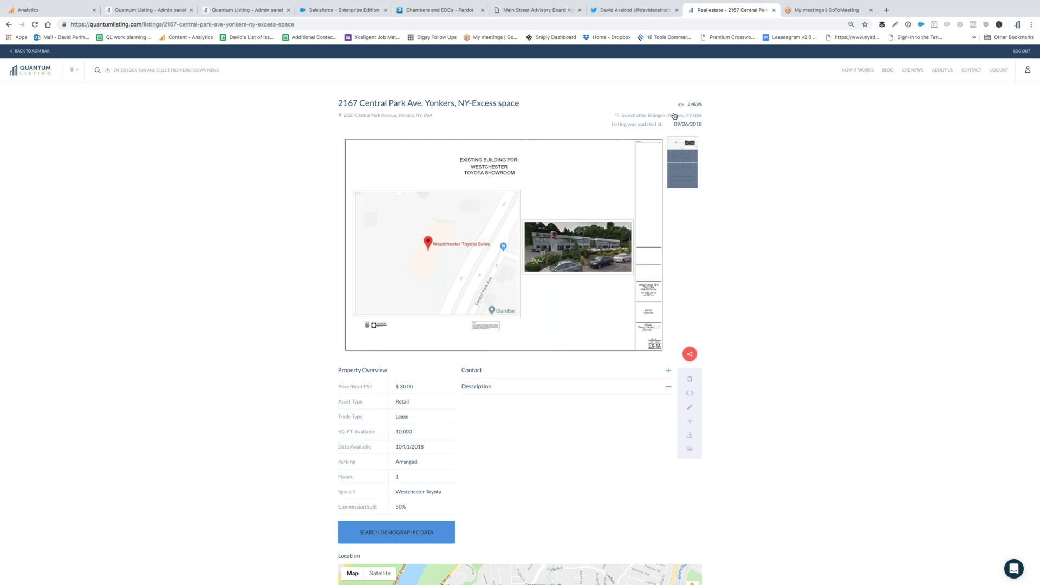
Peek at other Yonkers, NY listings, then come back to the 2167 Central Park Ave listing.
{"action": "left_click", "coordinate": [674, 116]}
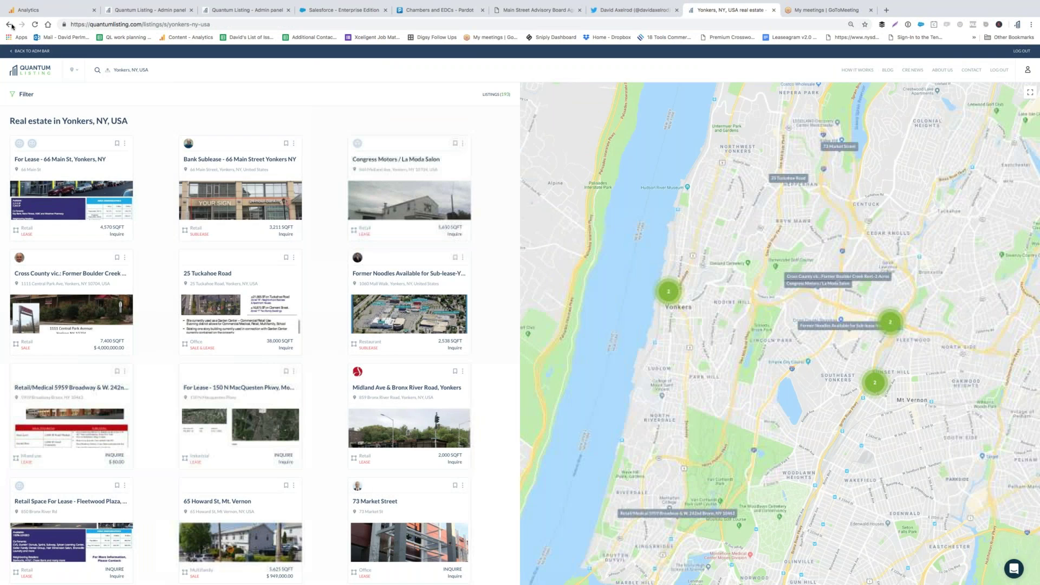
{"action": "left_click", "coordinate": [9, 24]}
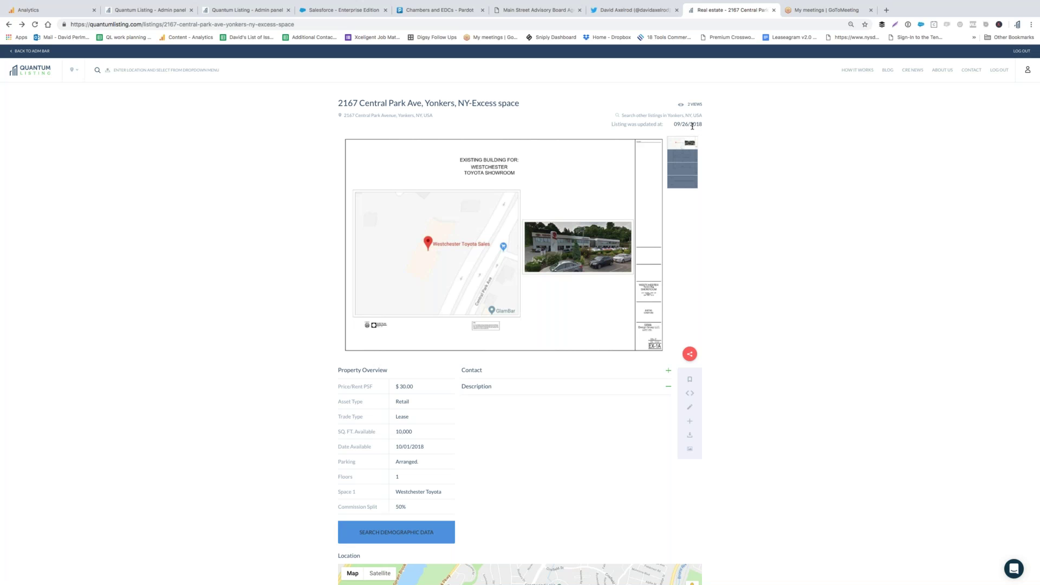
{"action": "scroll", "coordinate": [783, 170], "scroll_direction": "down", "scroll_amount": 1}
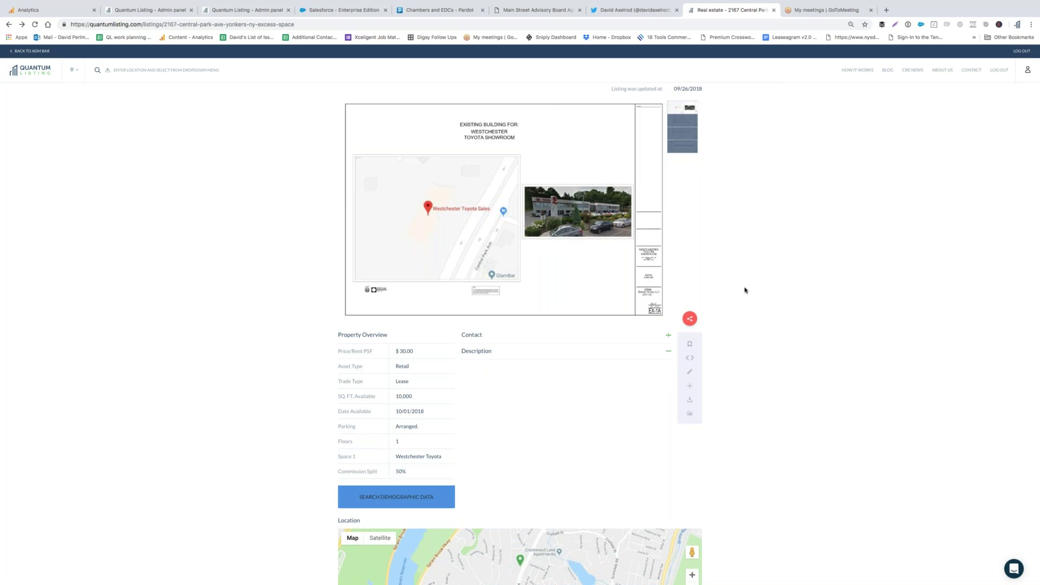
View the EX-1B, EX-1C and EX-1D sheets, return to EX-1A, and bring up sharing options.
{"action": "left_click", "coordinate": [681, 122]}
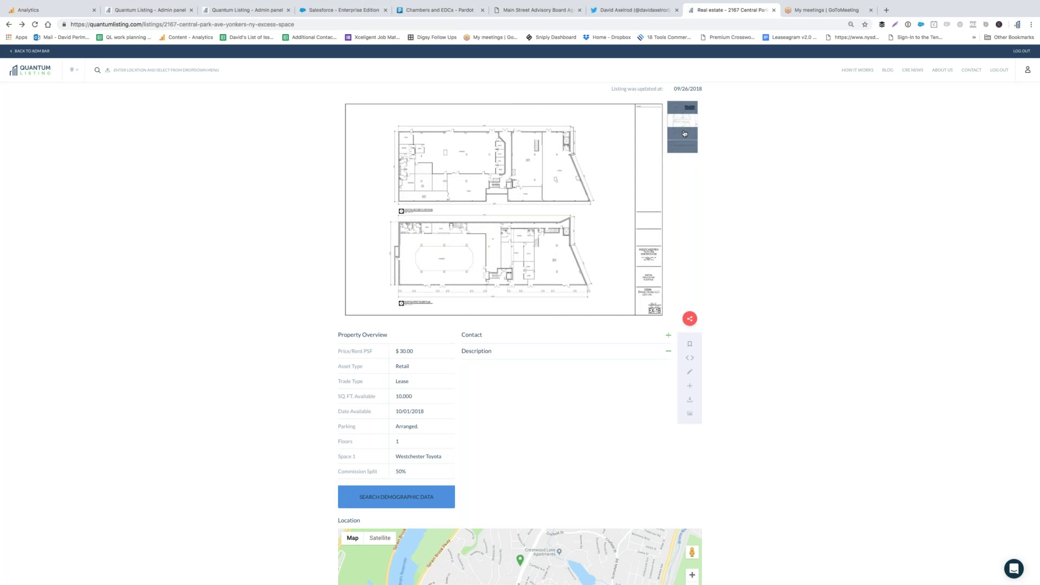
{"action": "left_click", "coordinate": [684, 134]}
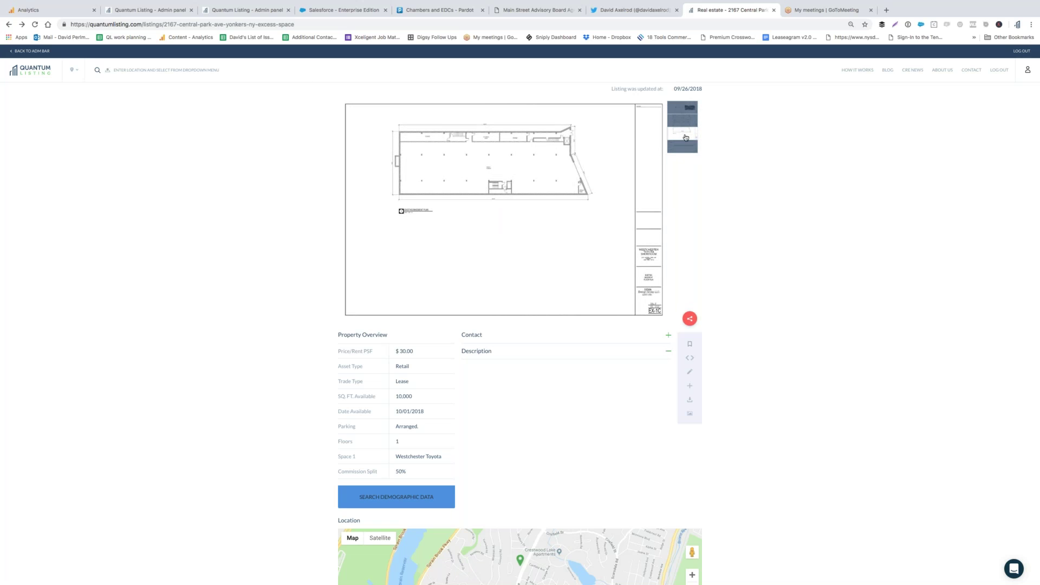
{"action": "left_click", "coordinate": [691, 147]}
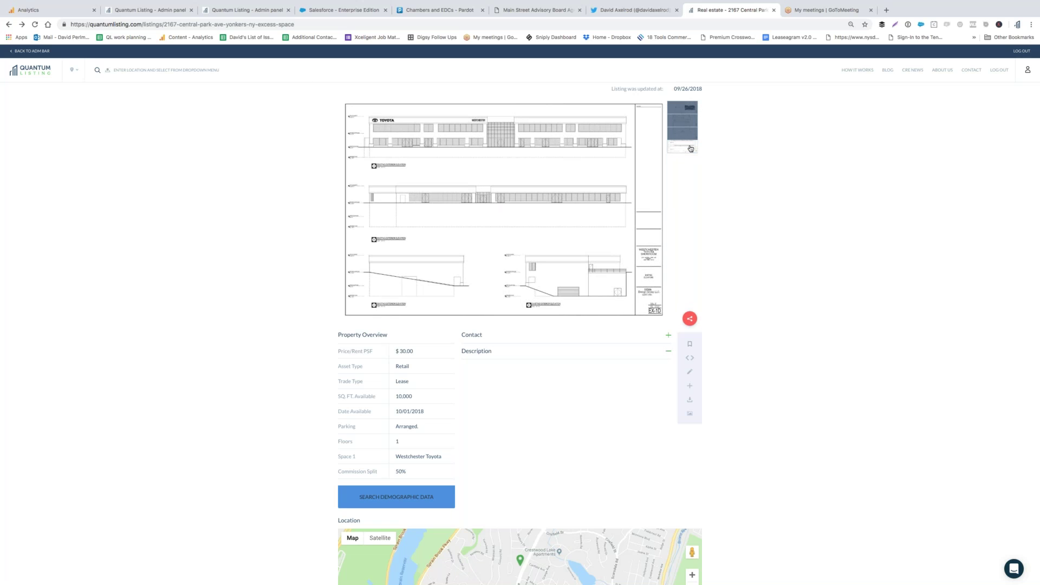
{"action": "left_click", "coordinate": [683, 109]}
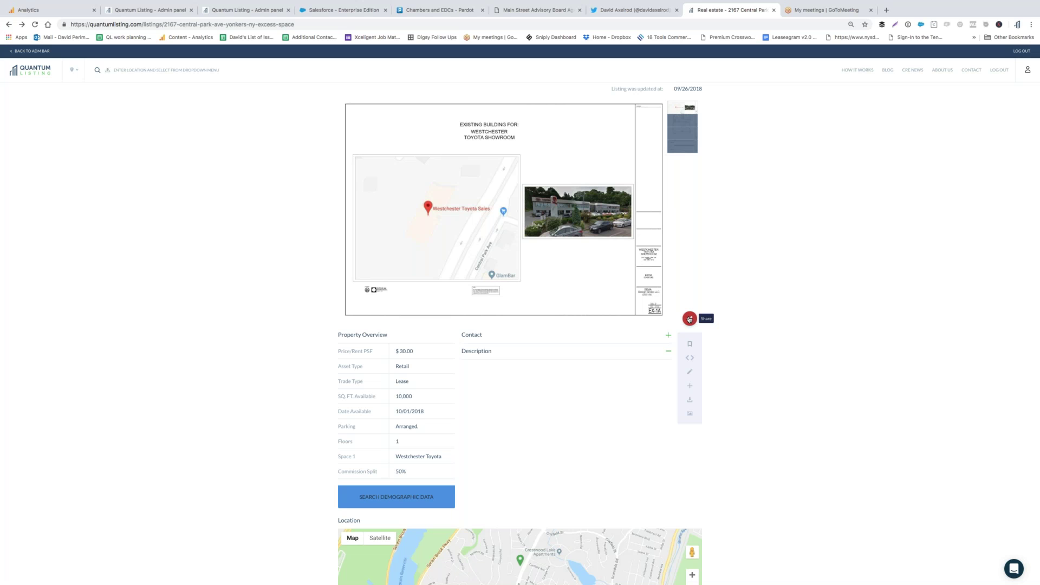
{"action": "left_click", "coordinate": [689, 319]}
Open and close the email share form, then show the listing's contact details.
{"action": "left_click", "coordinate": [689, 241]}
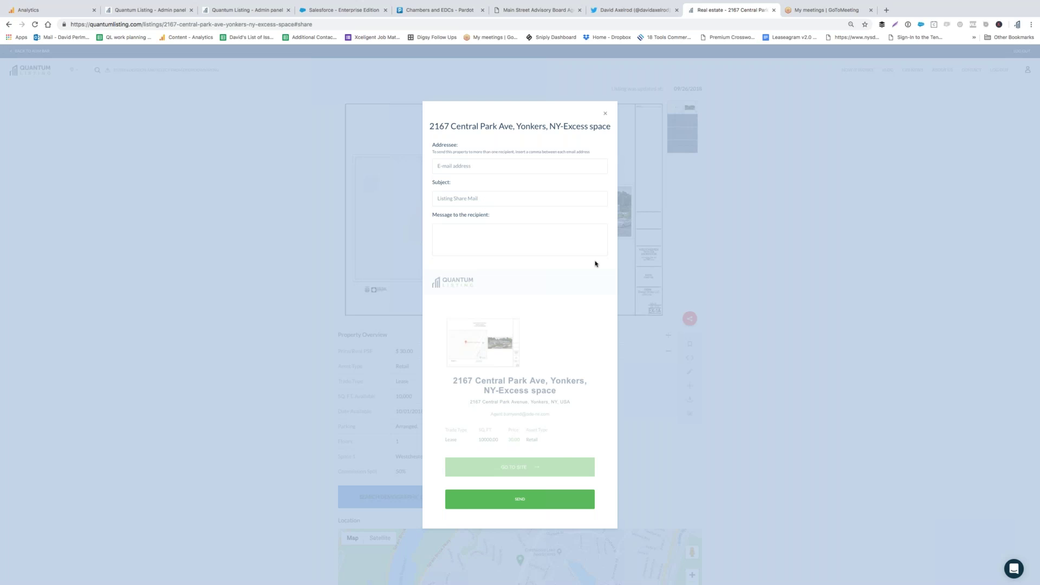
{"action": "left_click", "coordinate": [607, 114]}
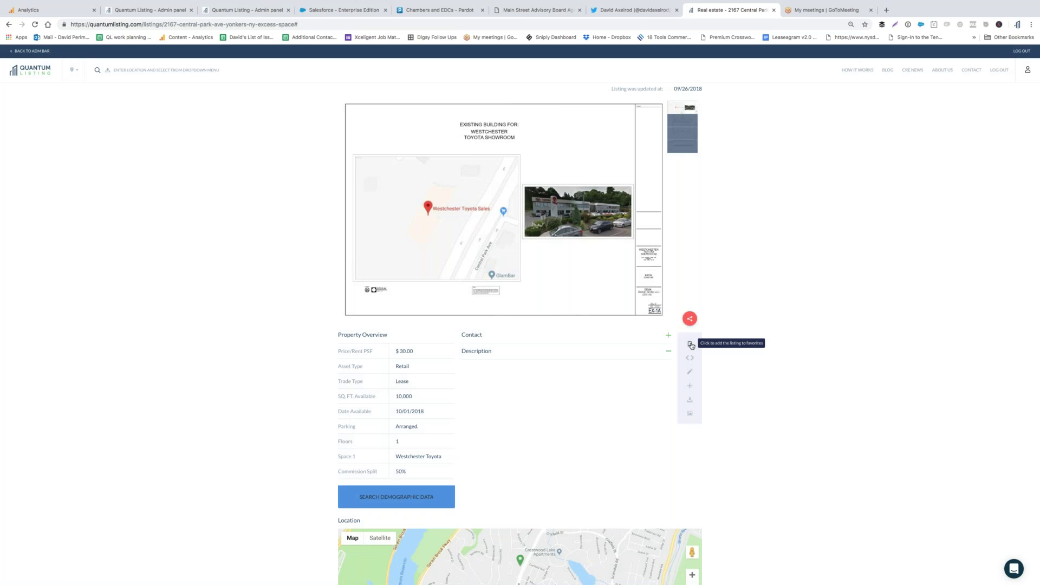
{"action": "left_click", "coordinate": [667, 336]}
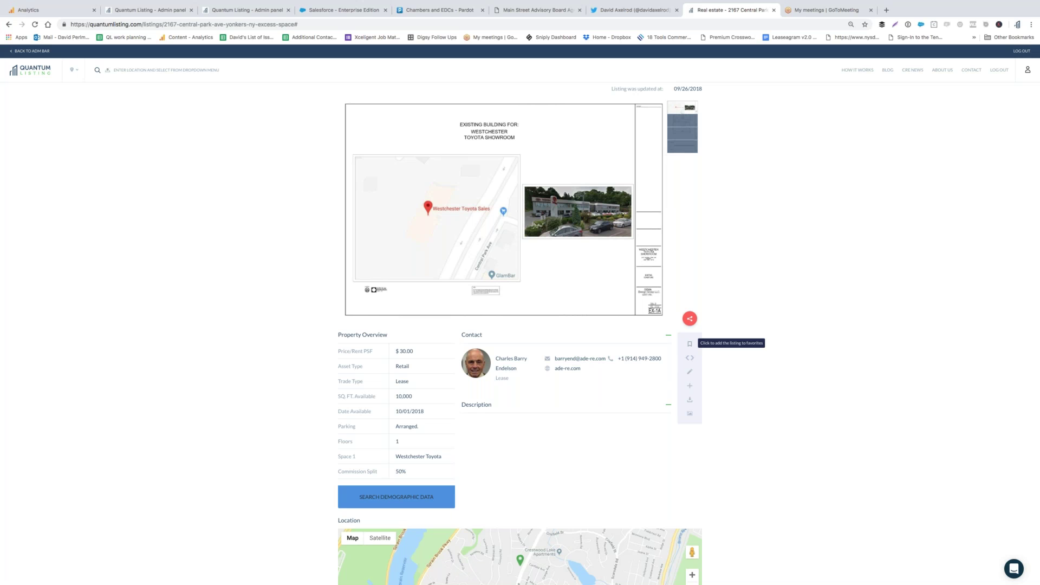
Add and remove the listing from favorites, then view and close its iframe embed code.
{"action": "left_click", "coordinate": [691, 345]}
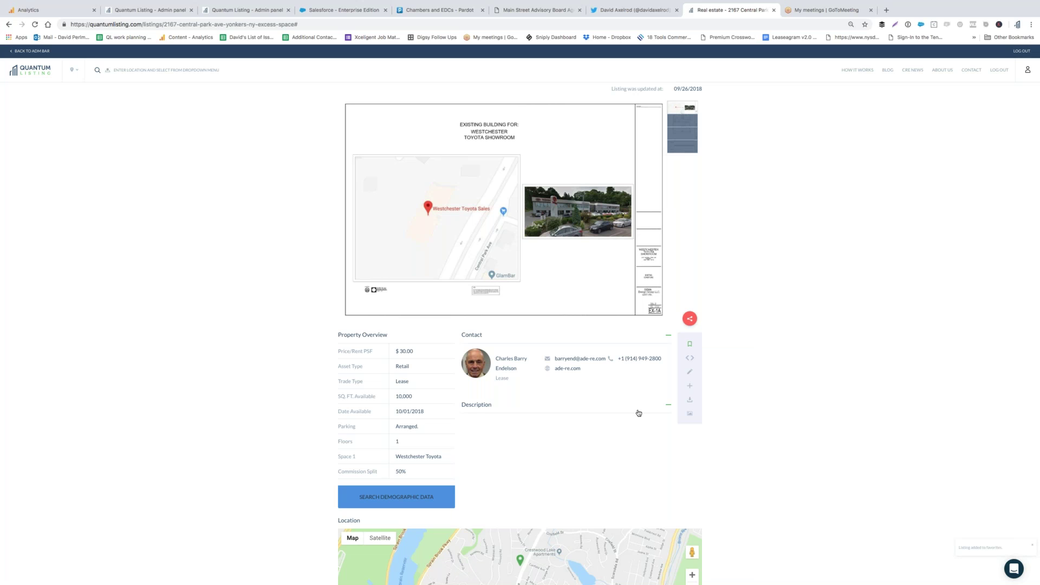
{"action": "left_click", "coordinate": [690, 345]}
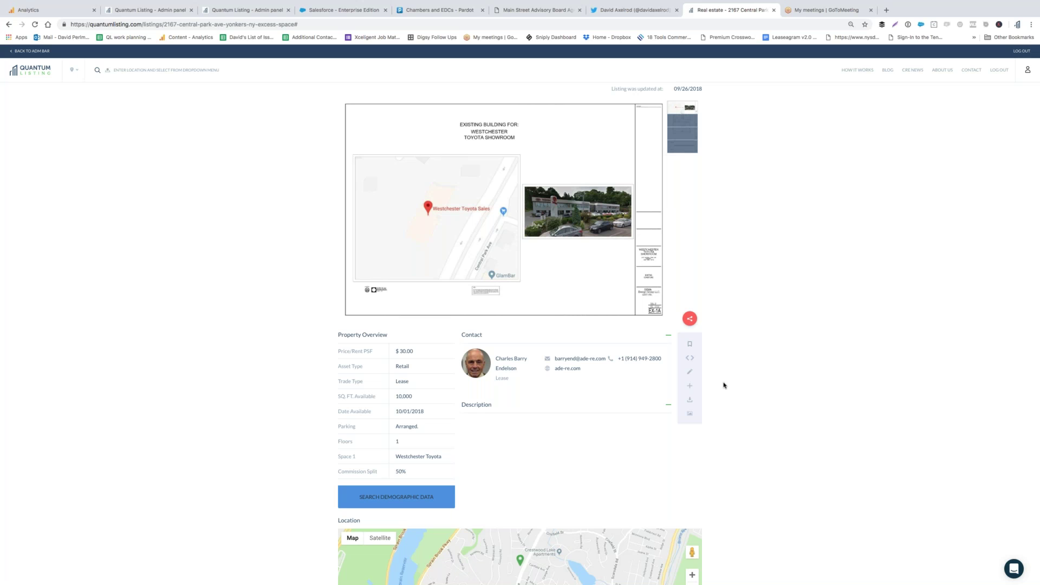
{"action": "left_click", "coordinate": [689, 360]}
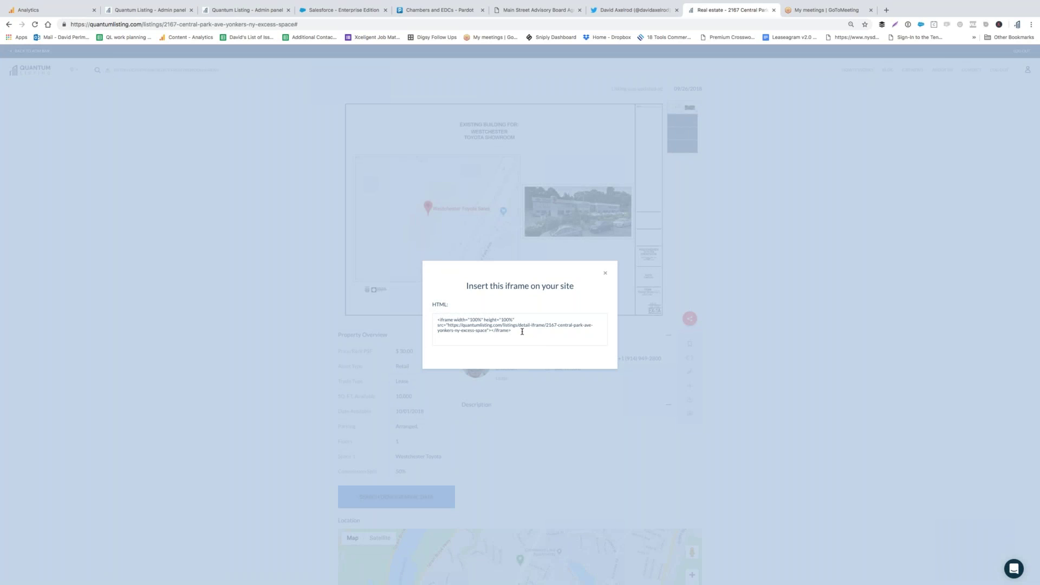
{"action": "left_click", "coordinate": [604, 273]}
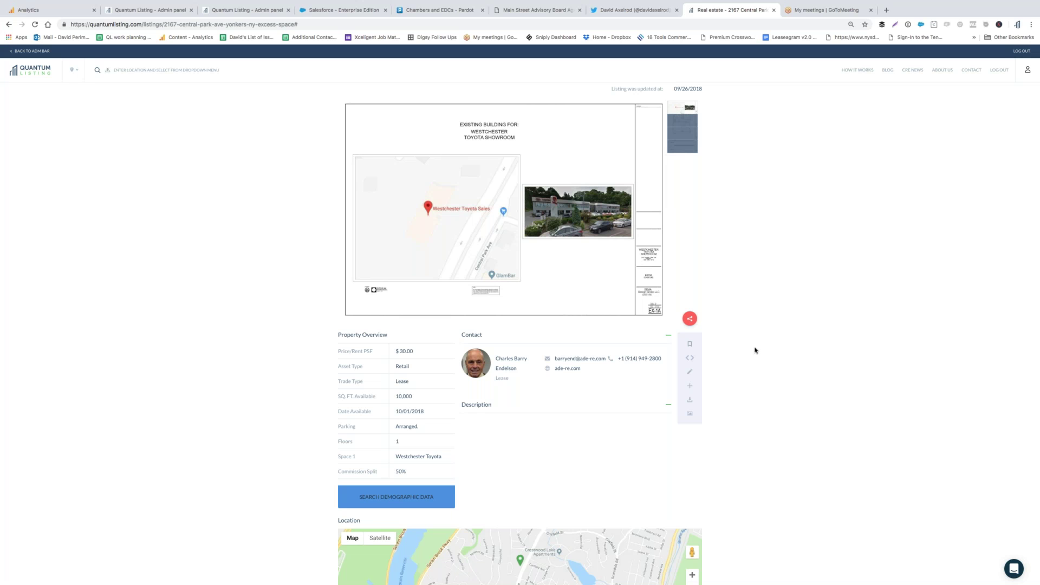
Save a note reading 'H' on the listing, then open its PDF brochure.
{"action": "left_click", "coordinate": [690, 373]}
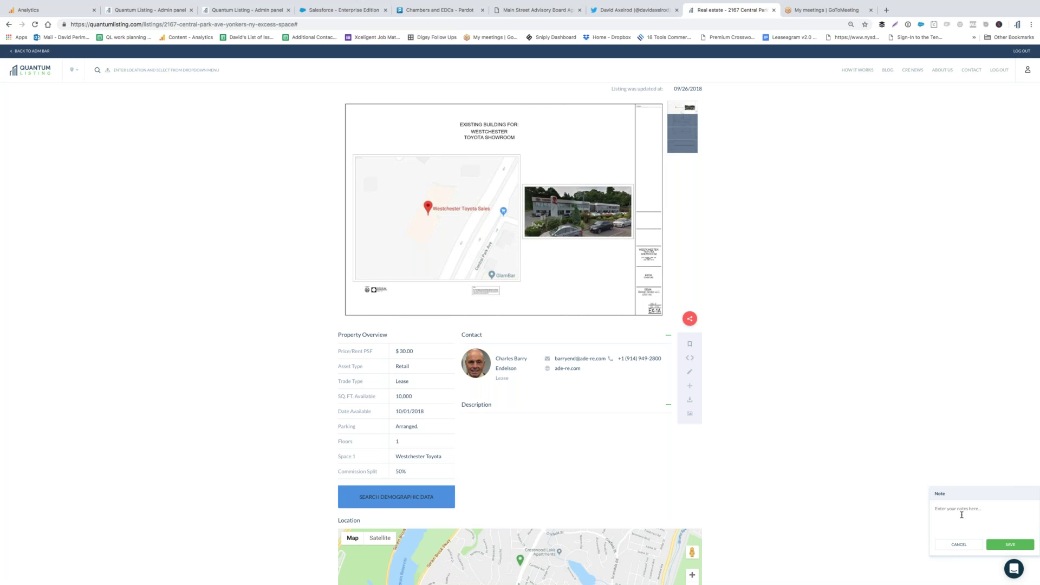
{"action": "type", "text": "Hi Arthur"}
{"action": "left_click", "coordinate": [1010, 544]}
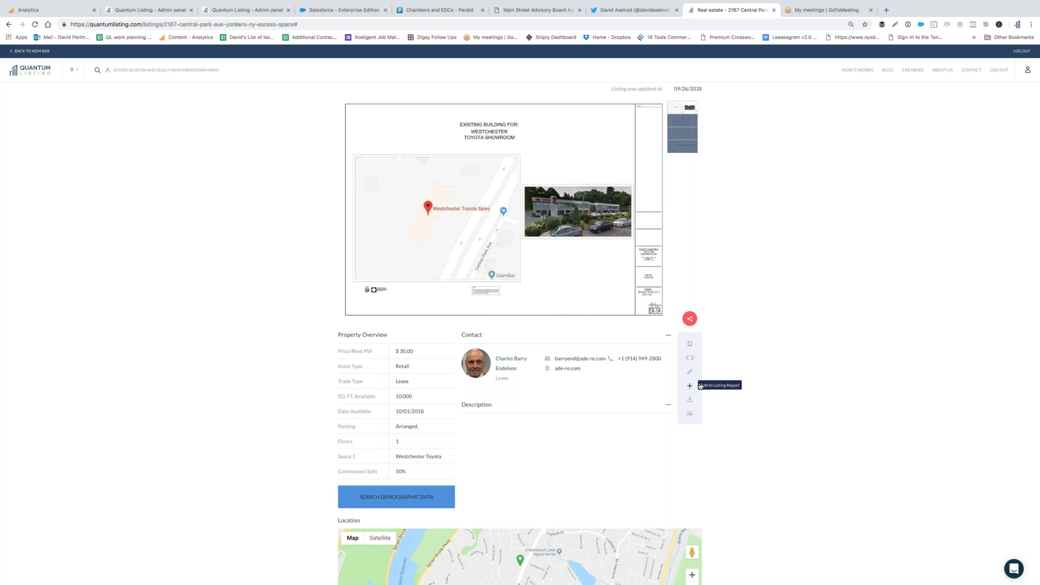
{"action": "left_click", "coordinate": [690, 414]}
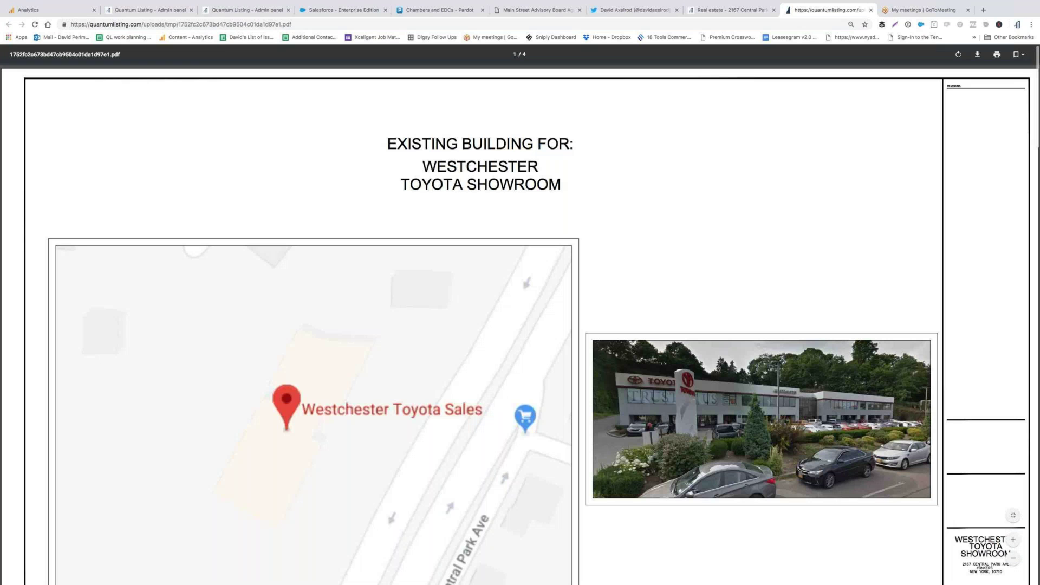
Scroll through the four pages of the Westchester Toyota Showroom PDF.
{"action": "scroll", "coordinate": [632, 285], "scroll_direction": "down", "scroll_amount": 6}
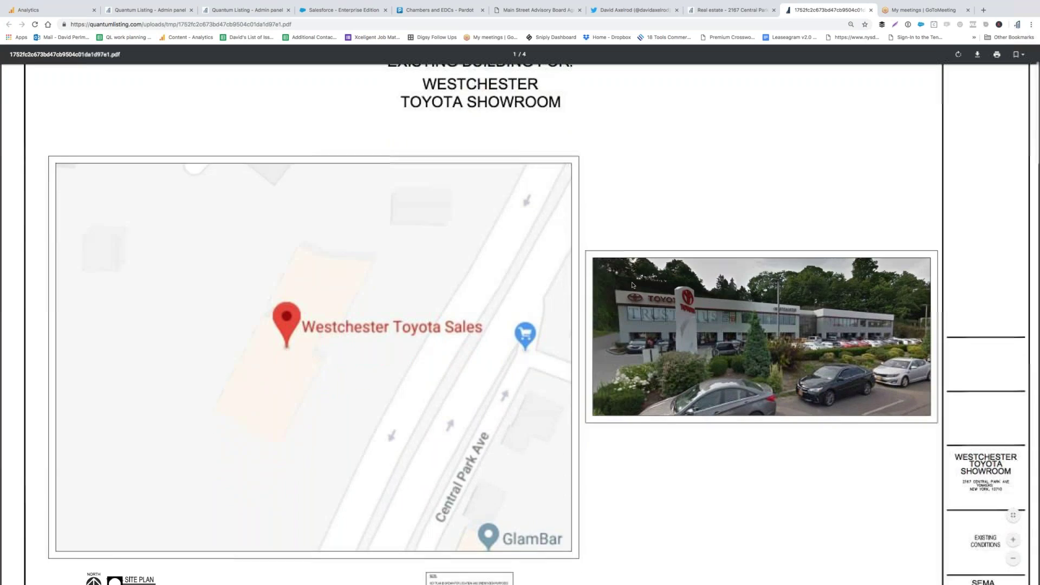
{"action": "scroll", "coordinate": [632, 285], "scroll_direction": "down", "scroll_amount": 10}
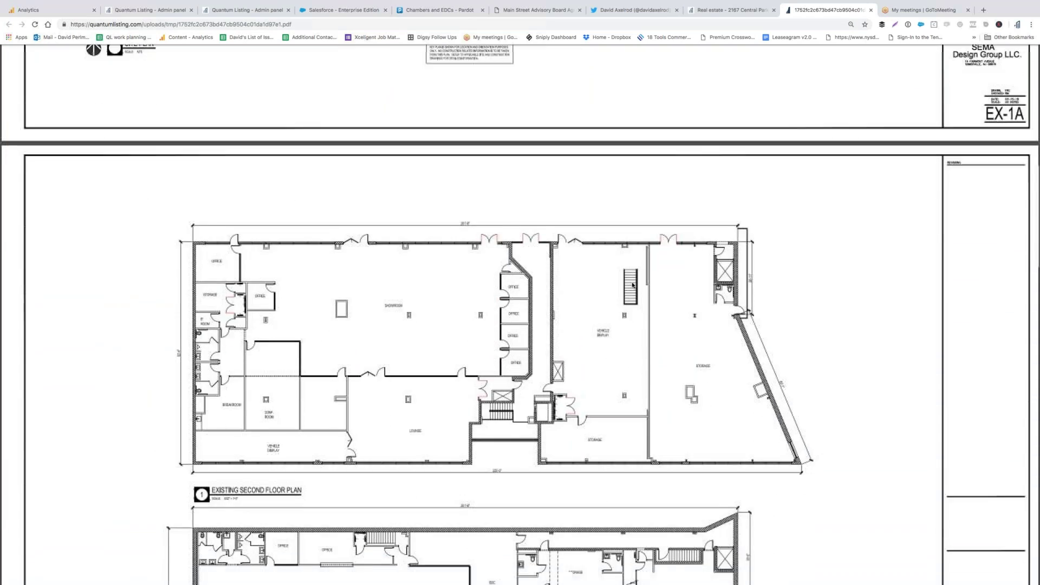
{"action": "scroll", "coordinate": [632, 285], "scroll_direction": "down", "scroll_amount": 13}
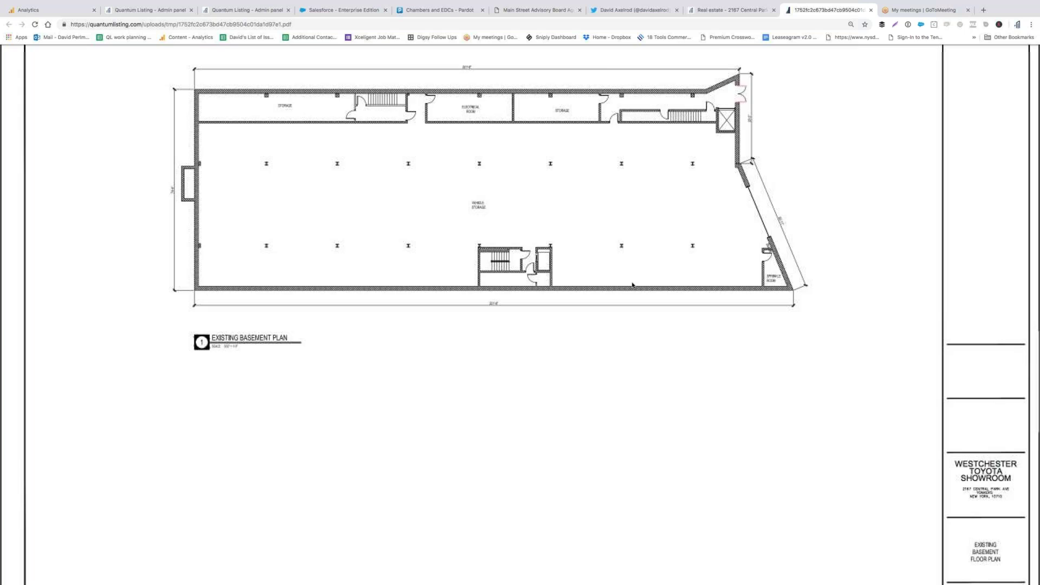
{"action": "scroll", "coordinate": [632, 286], "scroll_direction": "down", "scroll_amount": 5}
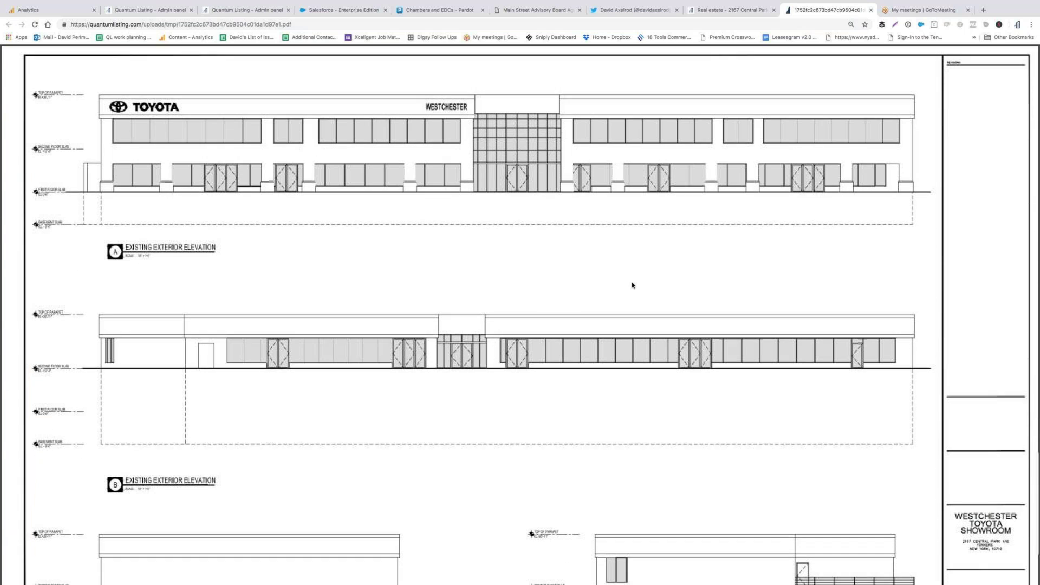
Return to the 2167 Central Park listing tab and open its demographic data lookup.
{"action": "left_click", "coordinate": [716, 11]}
{"action": "scroll", "coordinate": [764, 184], "scroll_direction": "down", "scroll_amount": 1}
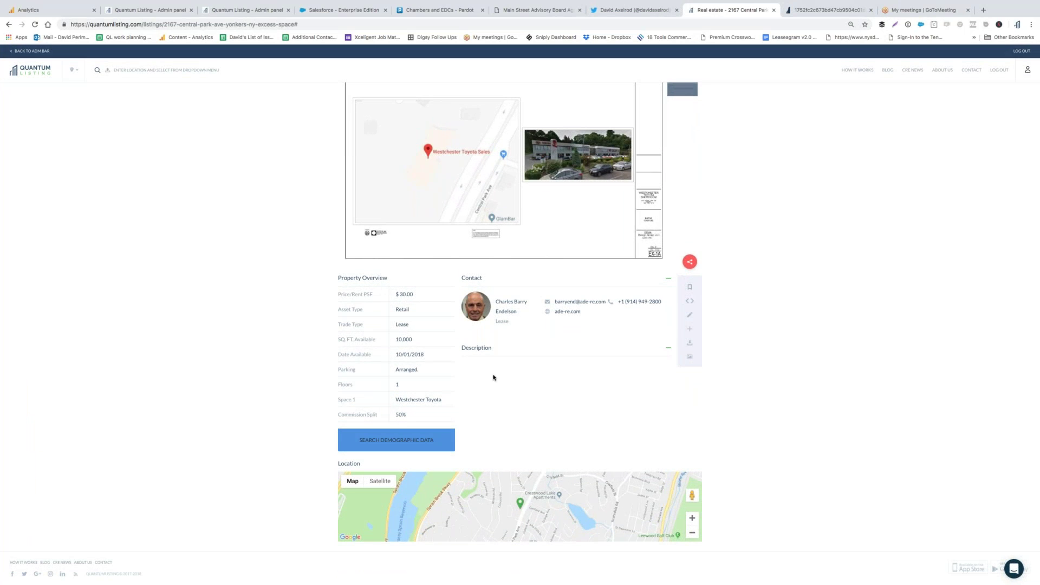
{"action": "left_click", "coordinate": [401, 442]}
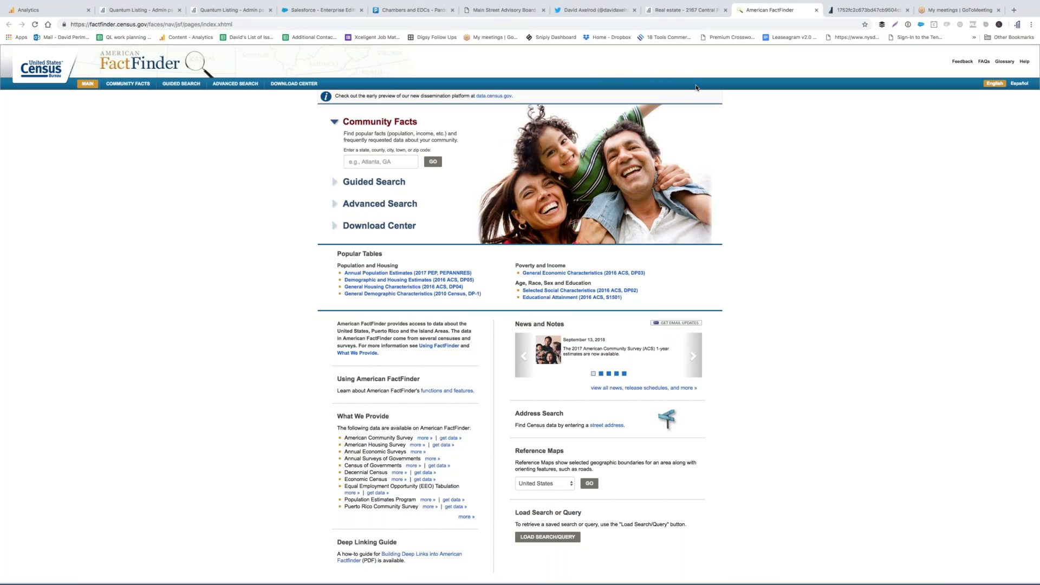
Switch from American FactFinder back to the 'Real estate - 2167 Central Park' tab.
{"action": "mouse_move", "coordinate": [677, 2]}
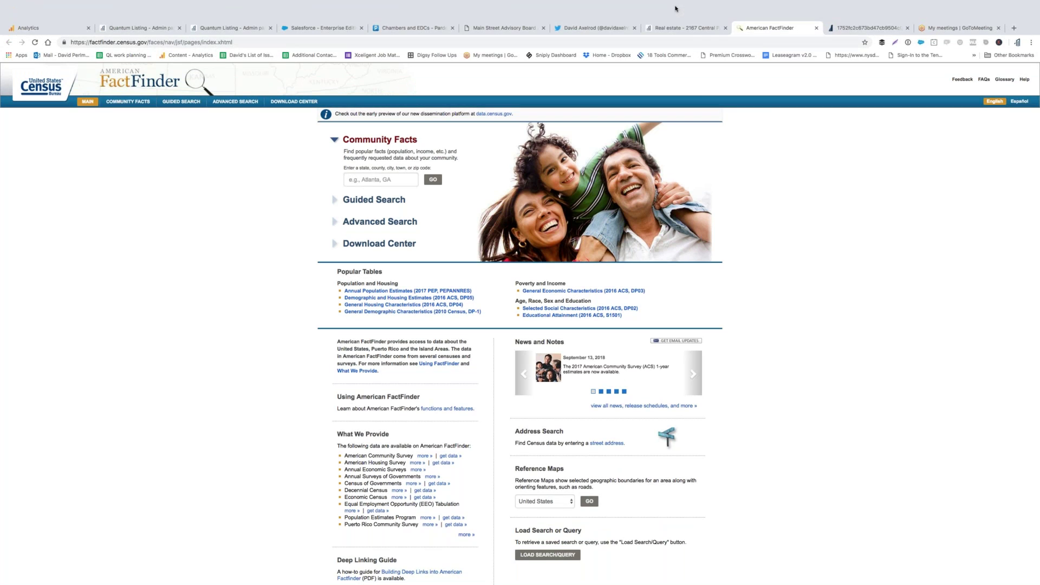
{"action": "left_click", "coordinate": [679, 31]}
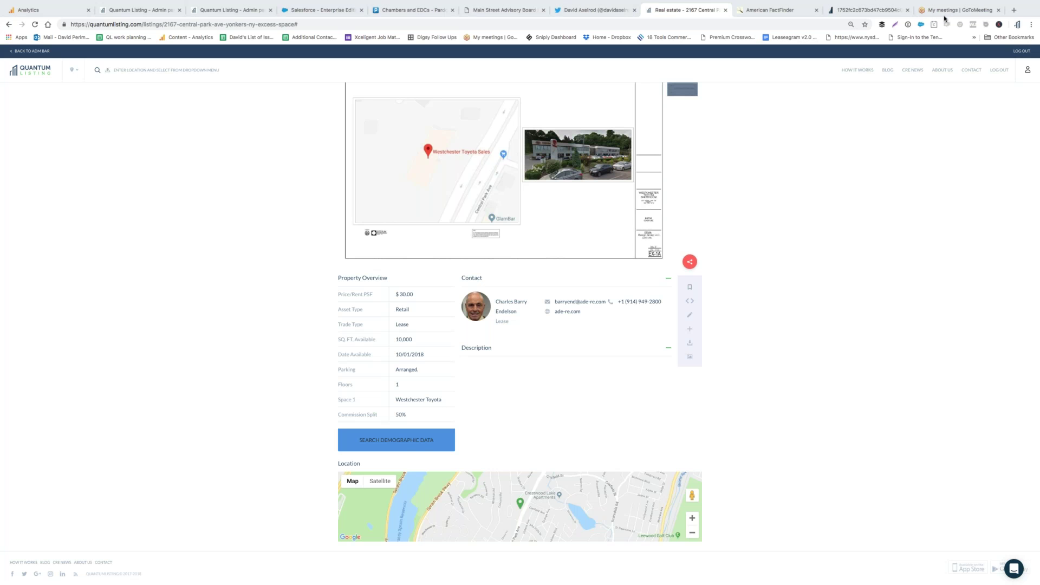
Open the Perlmutter Properties profile page and choose Edit from its account options.
{"action": "left_click", "coordinate": [1028, 71]}
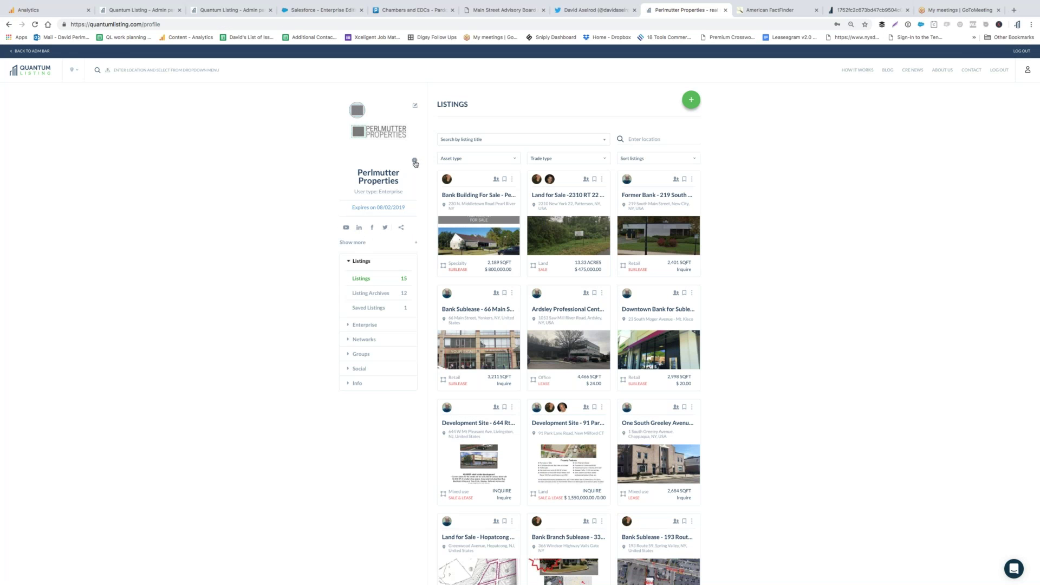
{"action": "mouse_move", "coordinate": [415, 164]}
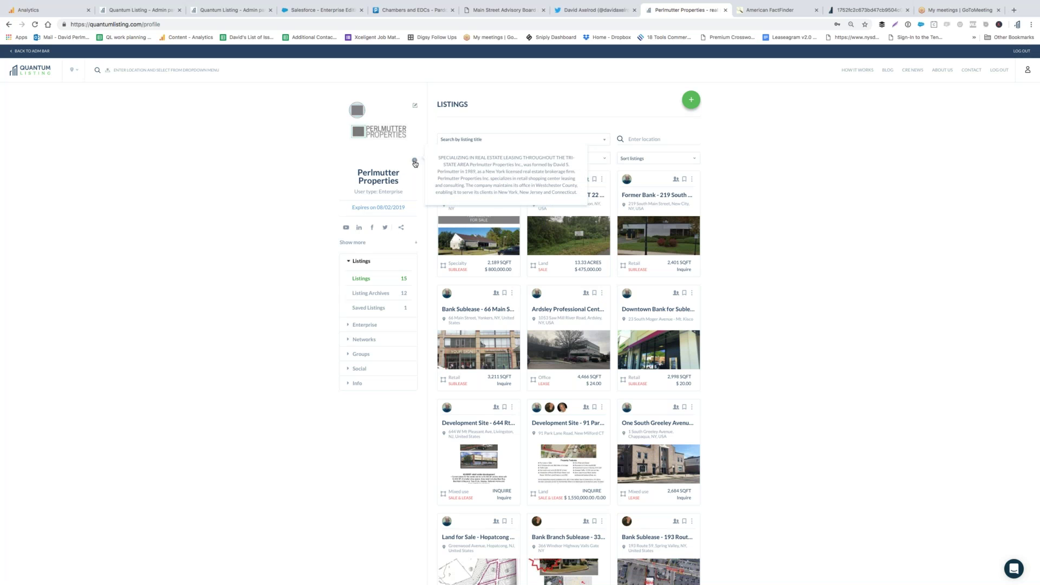
{"action": "left_click", "coordinate": [416, 107]}
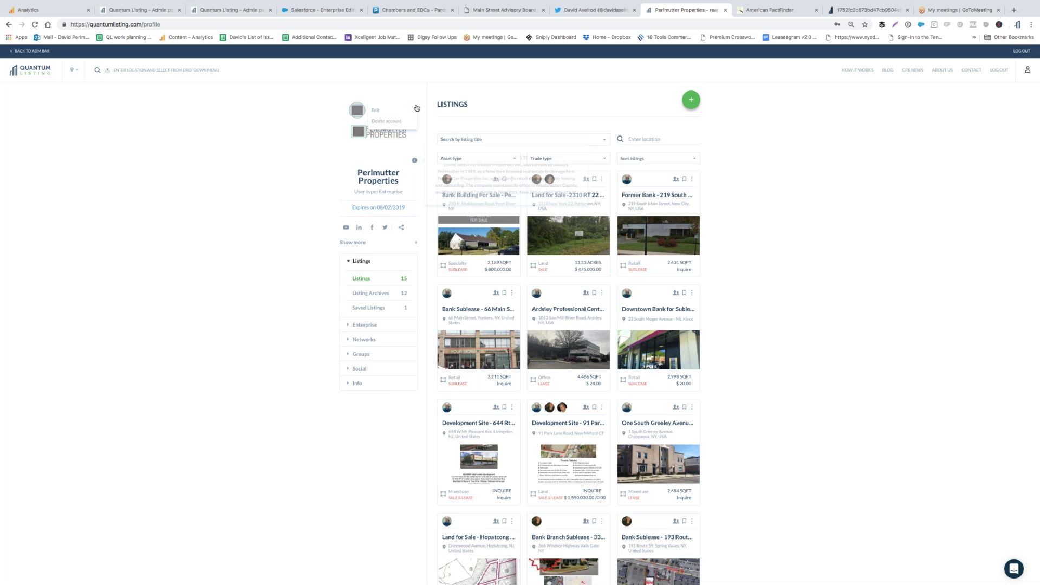
{"action": "left_click", "coordinate": [378, 110]}
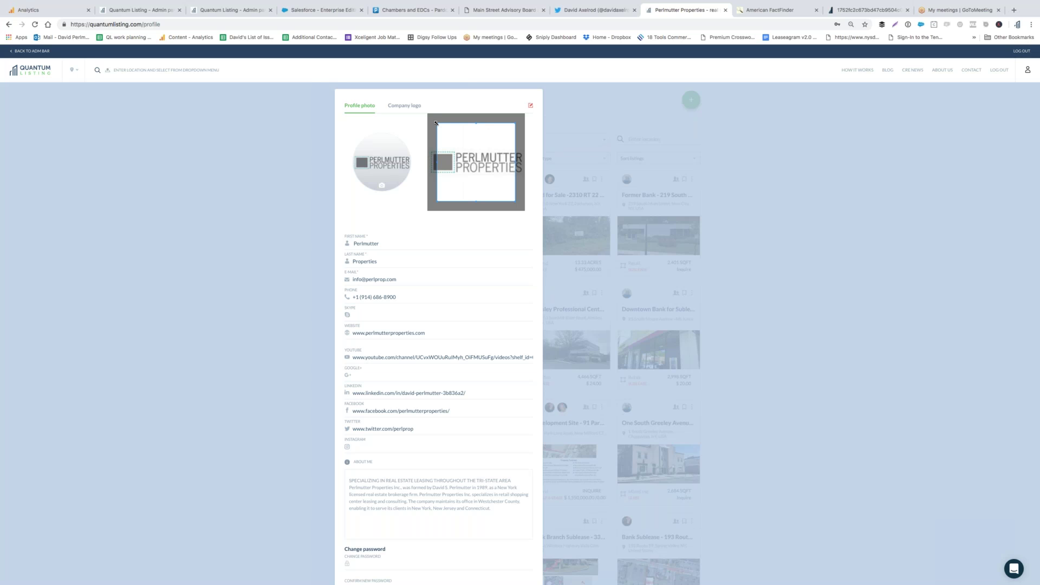
Stretch the logo crop box out to the full image and save the profile.
{"action": "left_click_drag", "start_coordinate": [437, 124], "coordinate": [428, 113]}
{"action": "left_click_drag", "start_coordinate": [514, 200], "coordinate": [525, 210]}
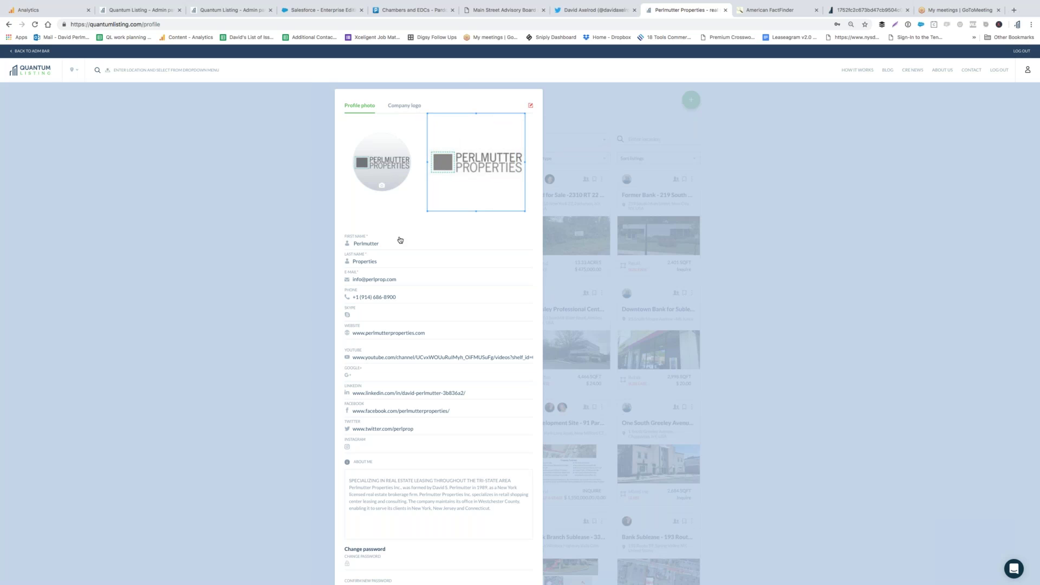
{"action": "scroll", "coordinate": [438, 459], "scroll_direction": "down", "scroll_amount": 3}
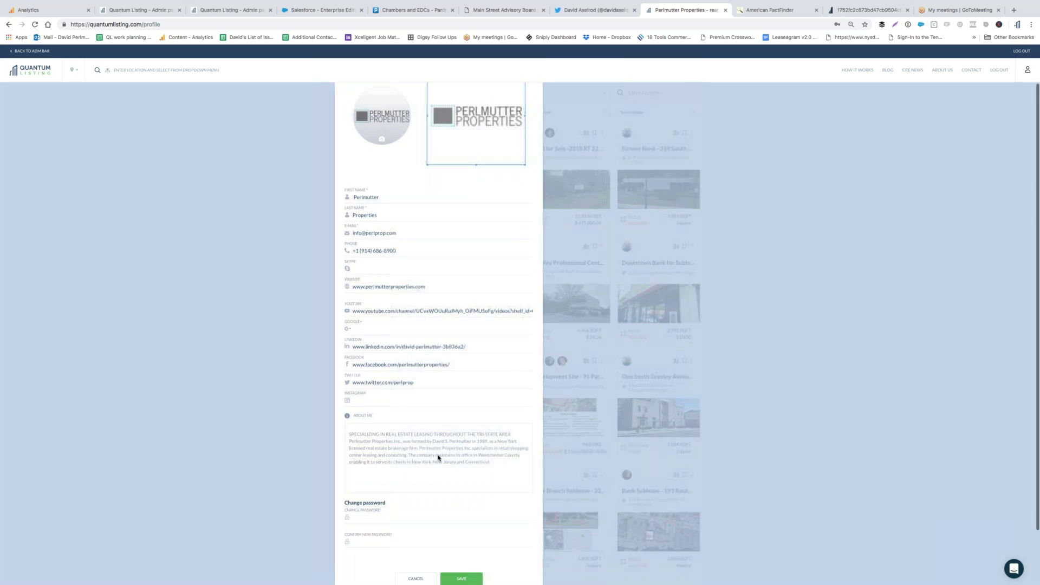
{"action": "left_click", "coordinate": [461, 548]}
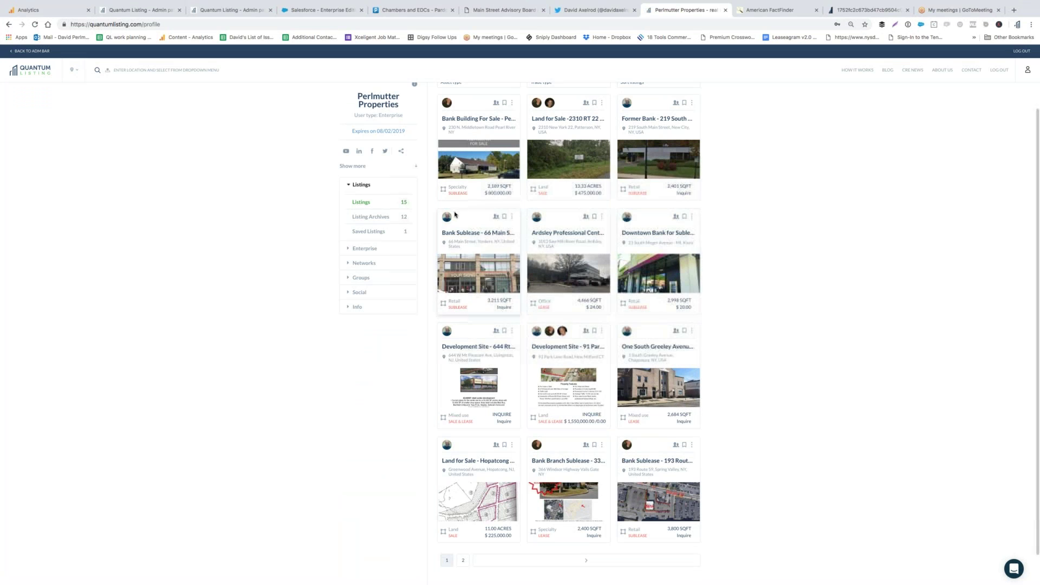
{"action": "scroll", "coordinate": [557, 138], "scroll_direction": "up", "scroll_amount": 2}
View the profile's iframe embed code, then expand Show more for website and contact details.
{"action": "scroll", "coordinate": [557, 138], "scroll_direction": "up", "scroll_amount": 1}
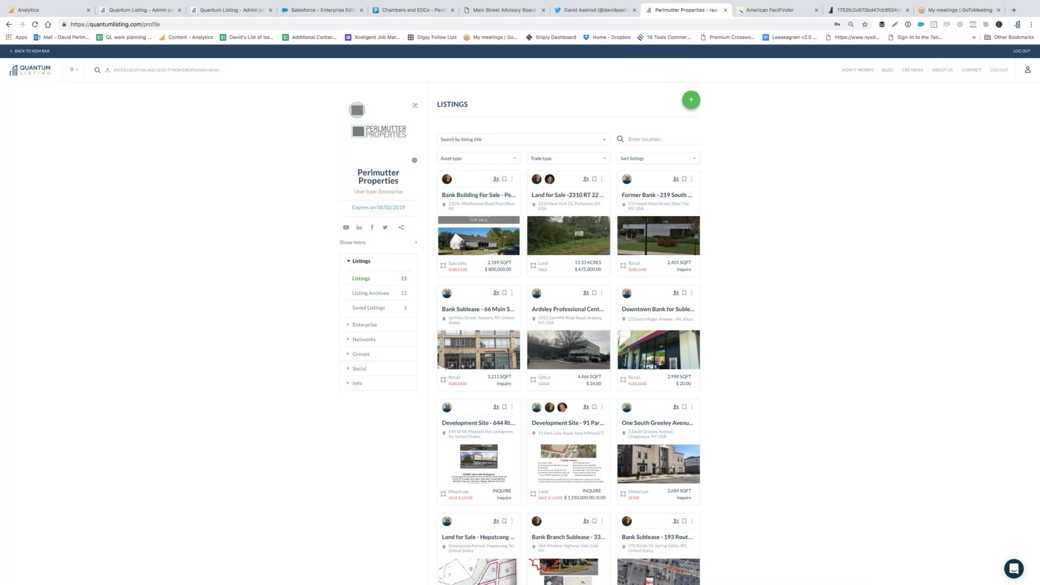
{"action": "left_click", "coordinate": [402, 229]}
{"action": "left_click", "coordinate": [475, 229]}
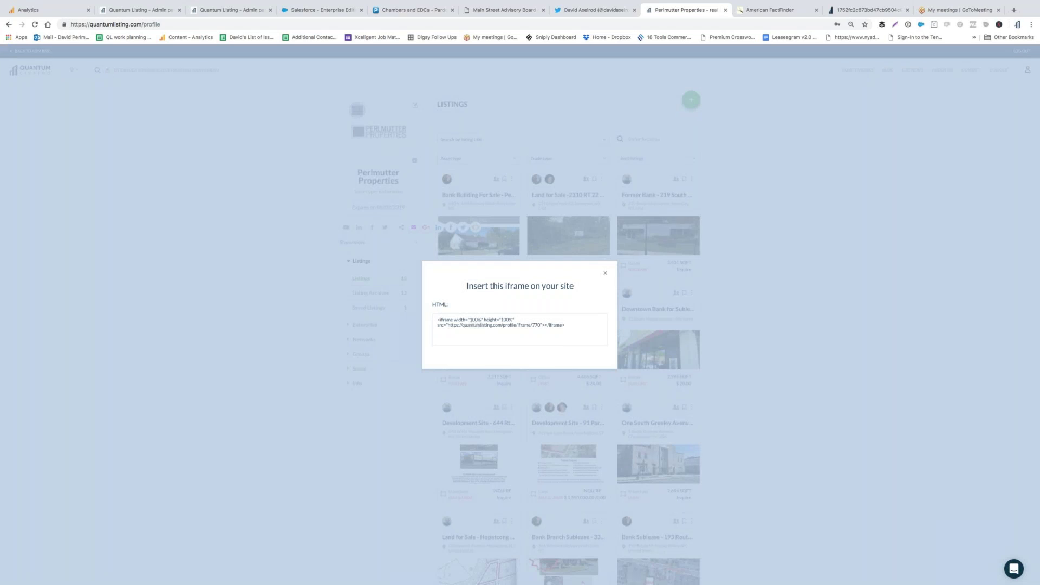
{"action": "left_click", "coordinate": [606, 275]}
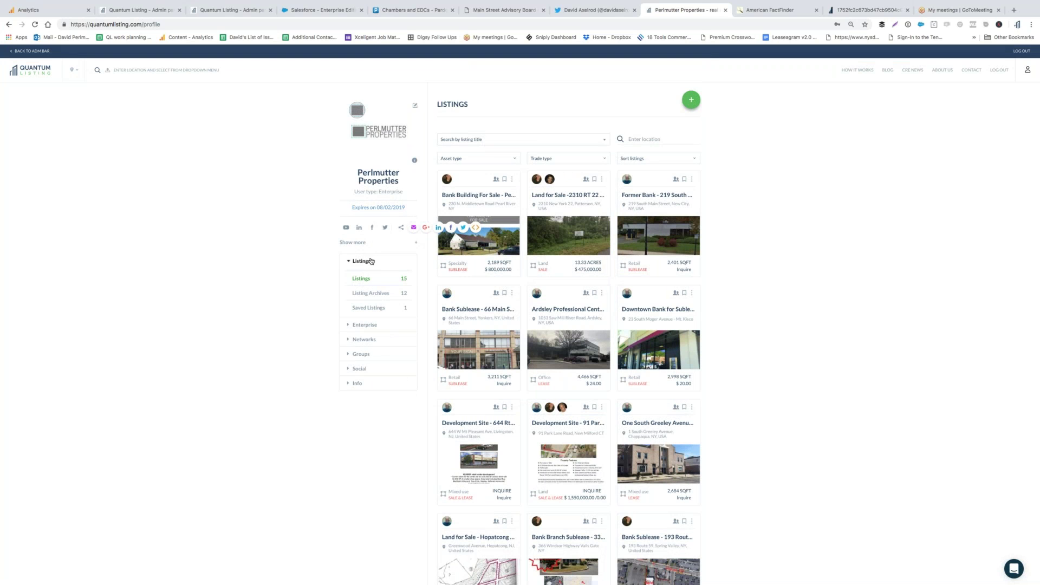
{"action": "left_click", "coordinate": [361, 243]}
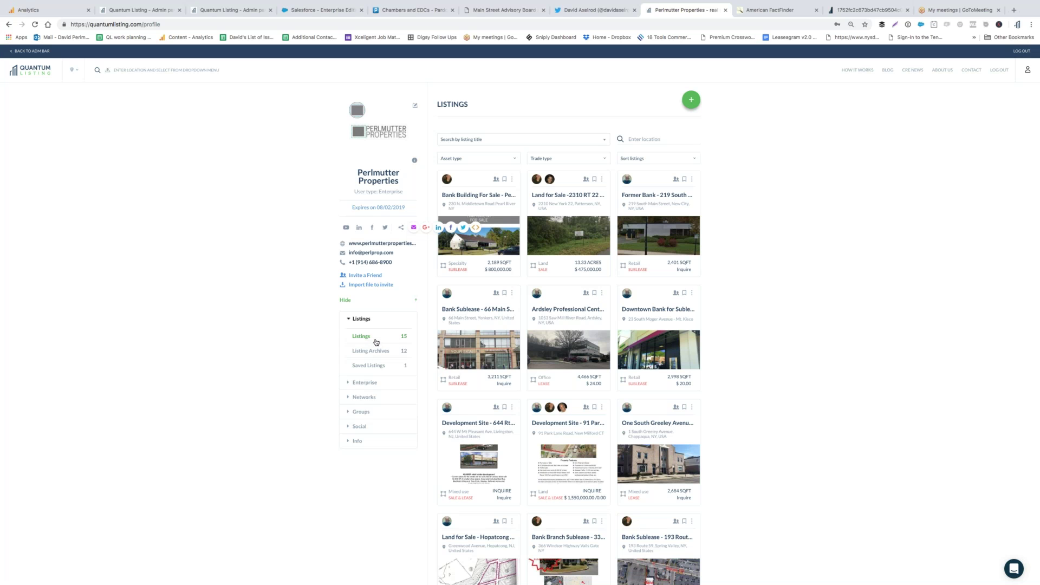
Open the Perlmutter Properties Listing Archives grid of 12 archived listings.
{"action": "scroll", "coordinate": [463, 410], "scroll_direction": "down", "scroll_amount": 2}
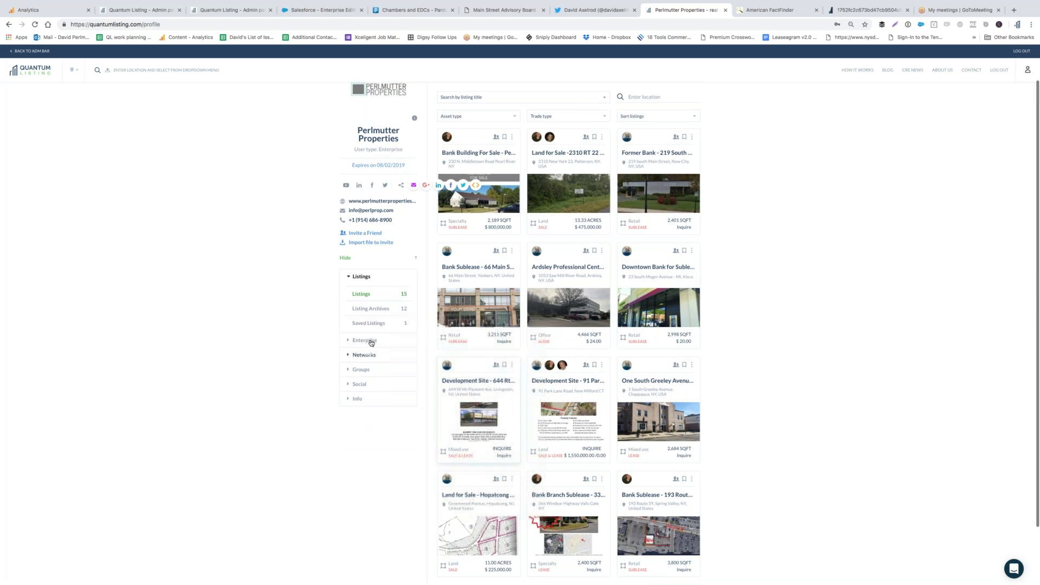
{"action": "left_click", "coordinate": [368, 312]}
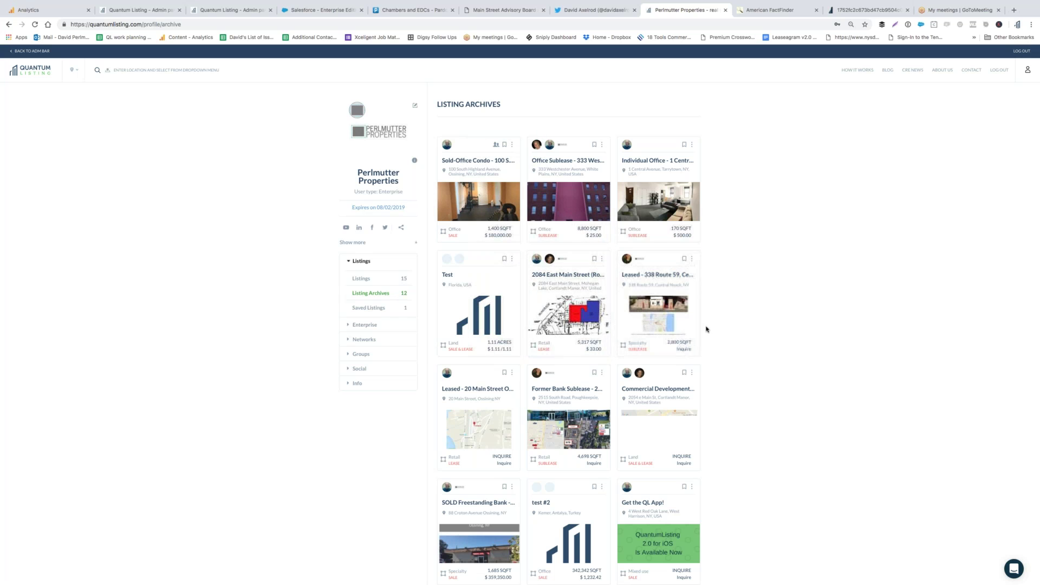
Check Saved Listings, then view the enterprise's 9 agents and the empty Managers page.
{"action": "left_click", "coordinate": [372, 309]}
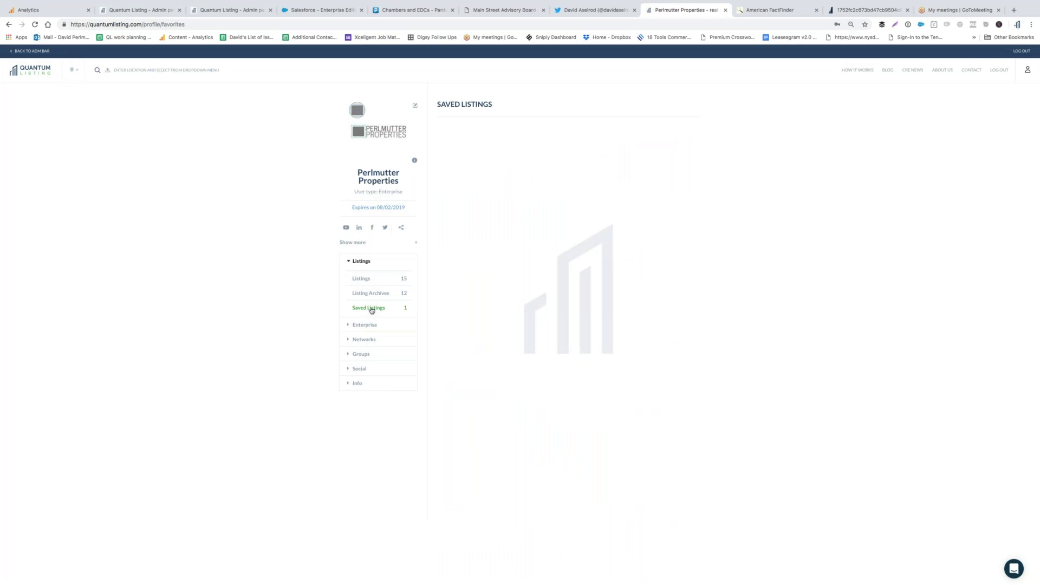
{"action": "left_click", "coordinate": [8, 25]}
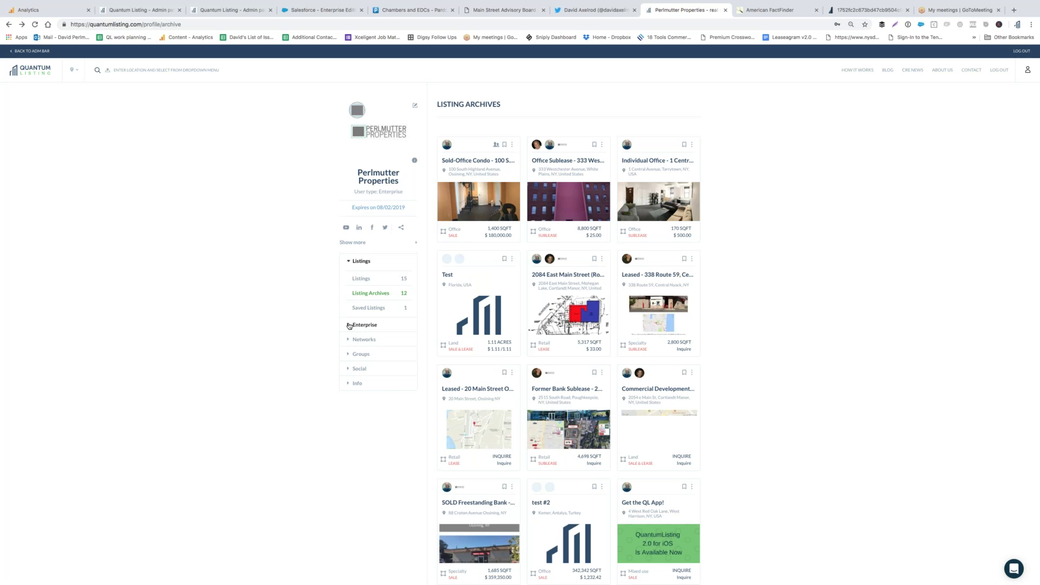
{"action": "left_click", "coordinate": [348, 326]}
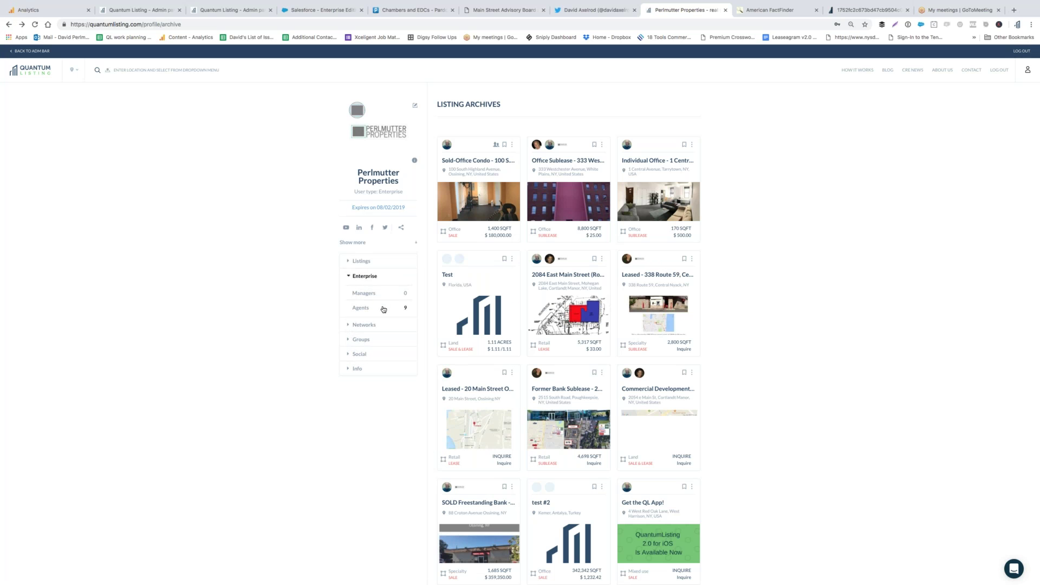
{"action": "scroll", "coordinate": [382, 312], "scroll_direction": "down", "scroll_amount": 1}
{"action": "left_click", "coordinate": [365, 309]}
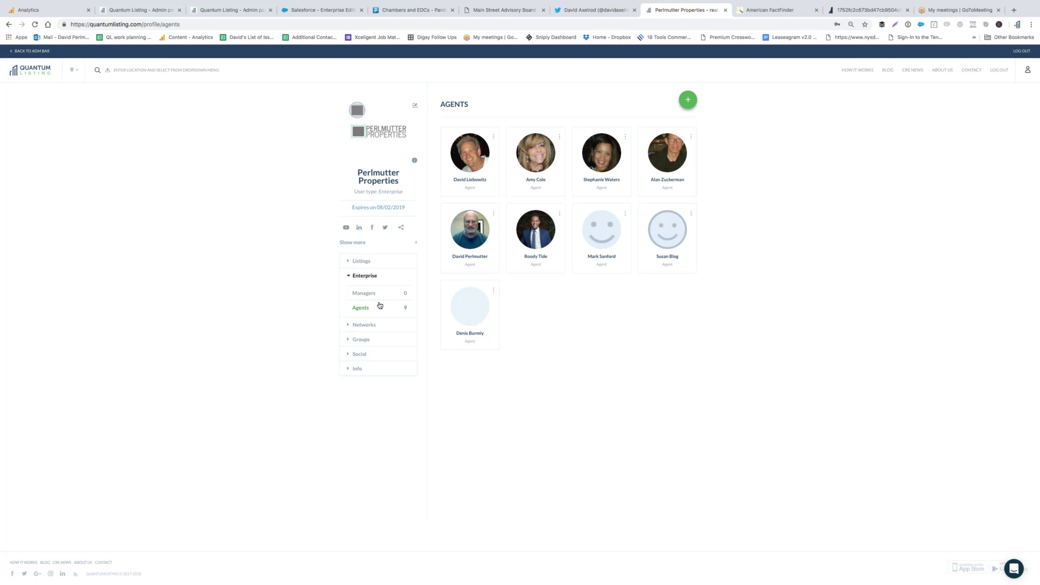
{"action": "left_click", "coordinate": [364, 293]}
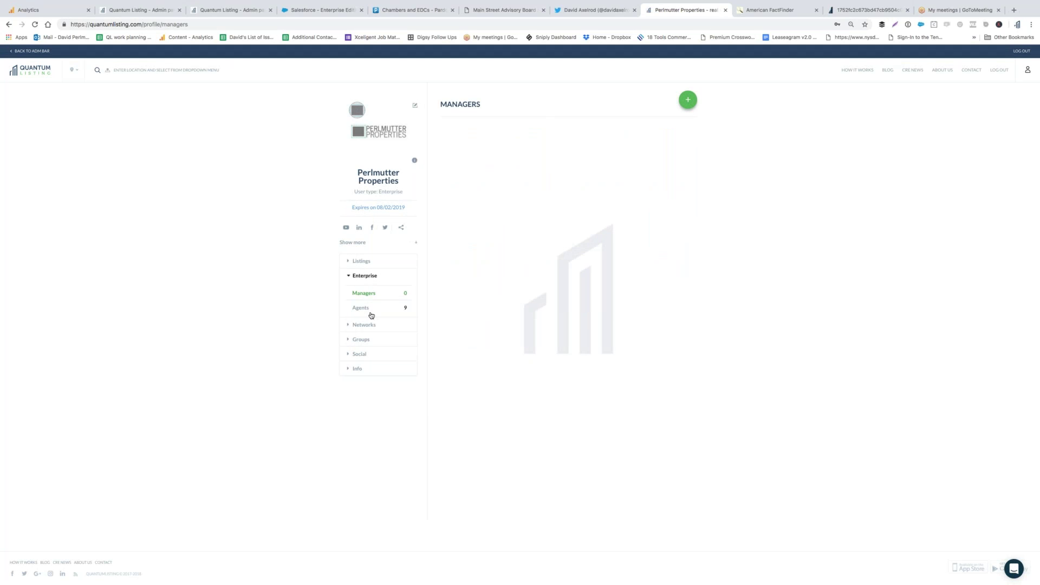
{"action": "left_click", "coordinate": [359, 325]}
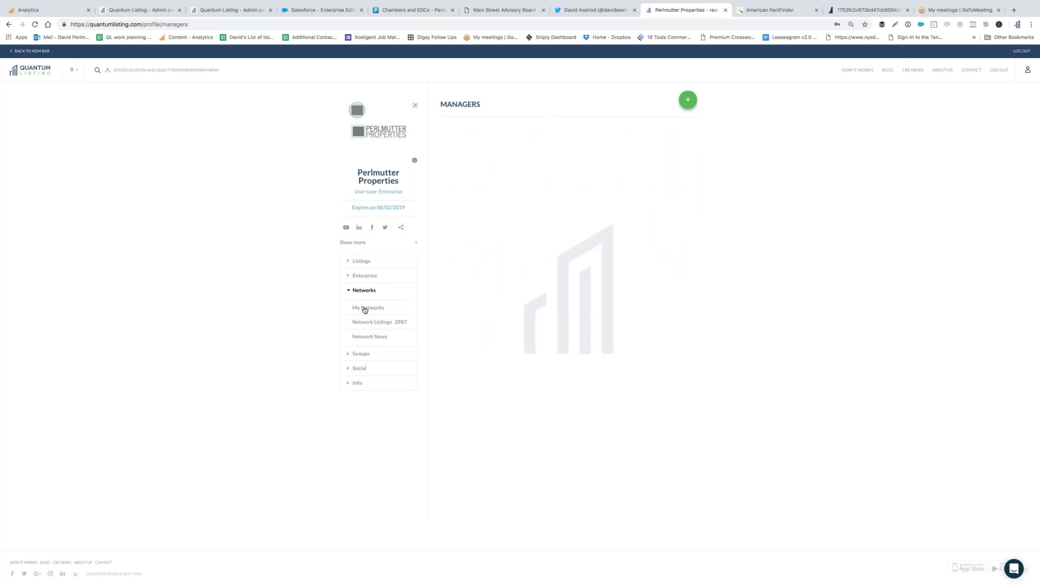
Show My Networks and scroll through the Connect to network list and back.
{"action": "left_click", "coordinate": [365, 308]}
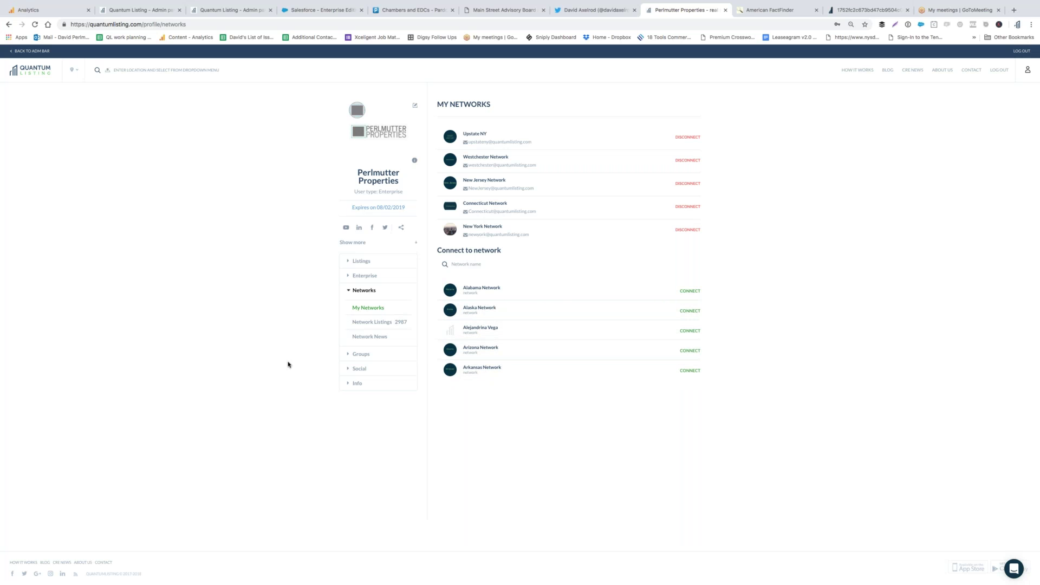
{"action": "scroll", "coordinate": [636, 340], "scroll_direction": "down", "scroll_amount": 3}
{"action": "scroll", "coordinate": [636, 335], "scroll_direction": "down", "scroll_amount": 10}
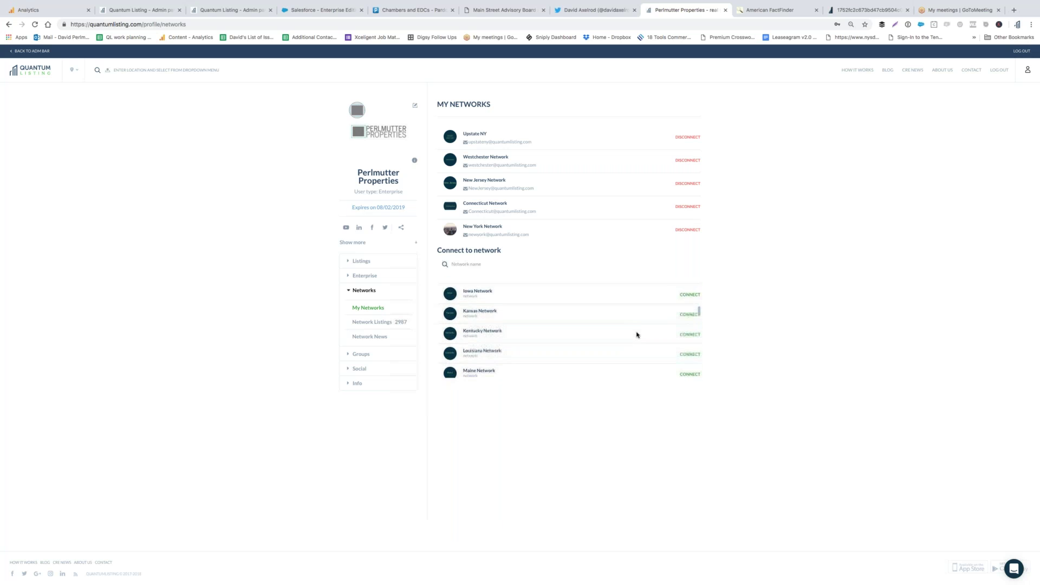
{"action": "scroll", "coordinate": [637, 335], "scroll_direction": "down", "scroll_amount": 4}
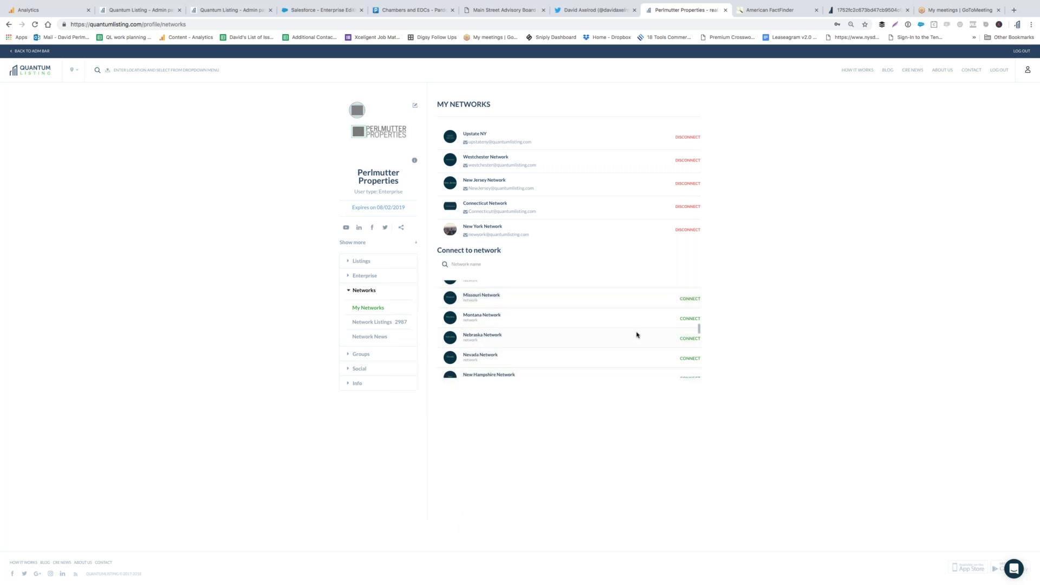
{"action": "scroll", "coordinate": [636, 335], "scroll_direction": "up", "scroll_amount": 13}
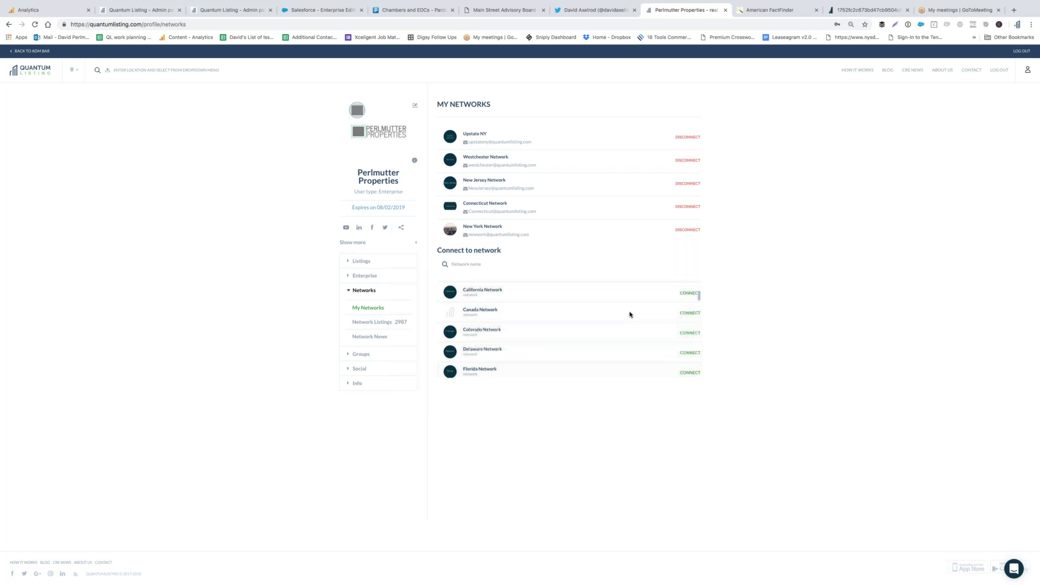
{"action": "scroll", "coordinate": [630, 314], "scroll_direction": "up", "scroll_amount": 3}
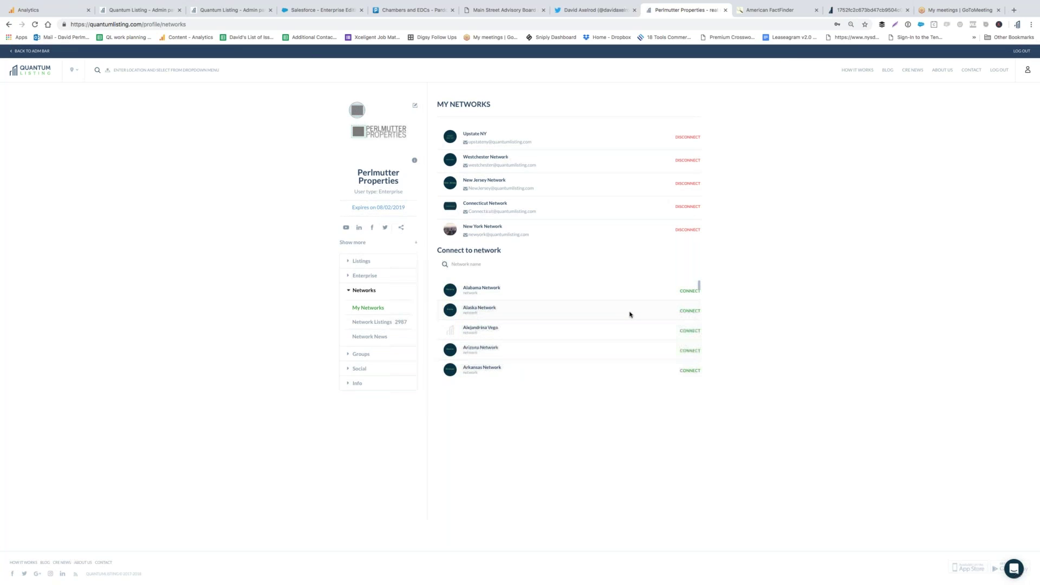
{"action": "left_click", "coordinate": [377, 323]}
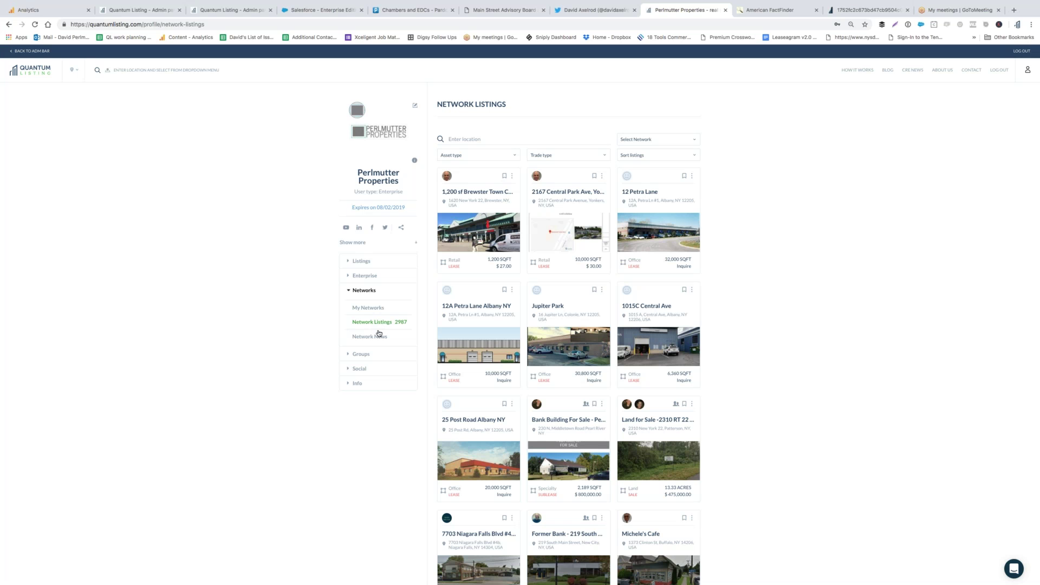
Leave the Network Listings grid for the network users activity news feed.
{"action": "left_click", "coordinate": [378, 338]}
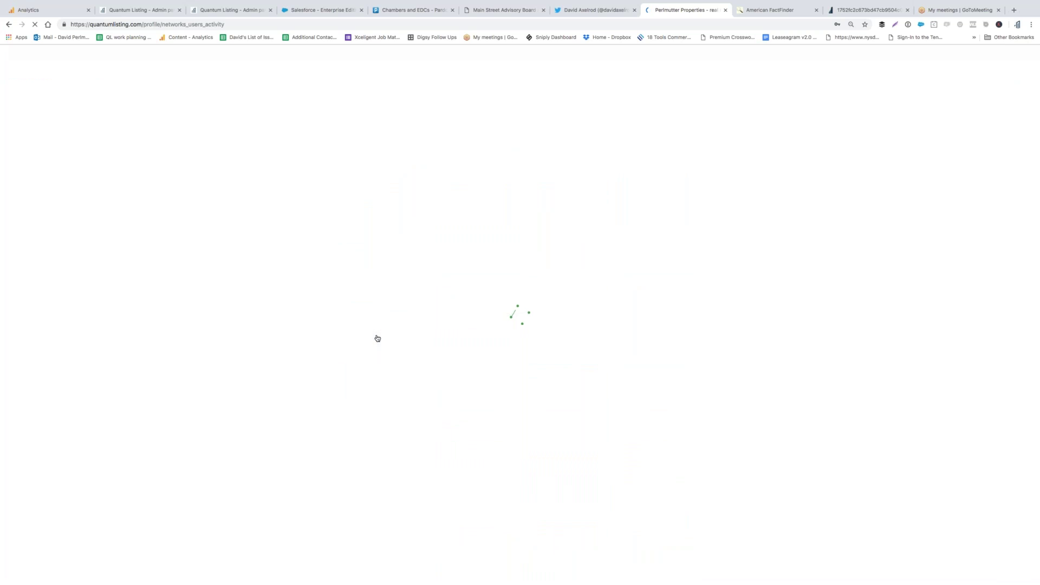
Page through Network News to page 2 and back to page 1, then expand Groups.
{"action": "scroll", "coordinate": [448, 217], "scroll_direction": "down", "scroll_amount": 1}
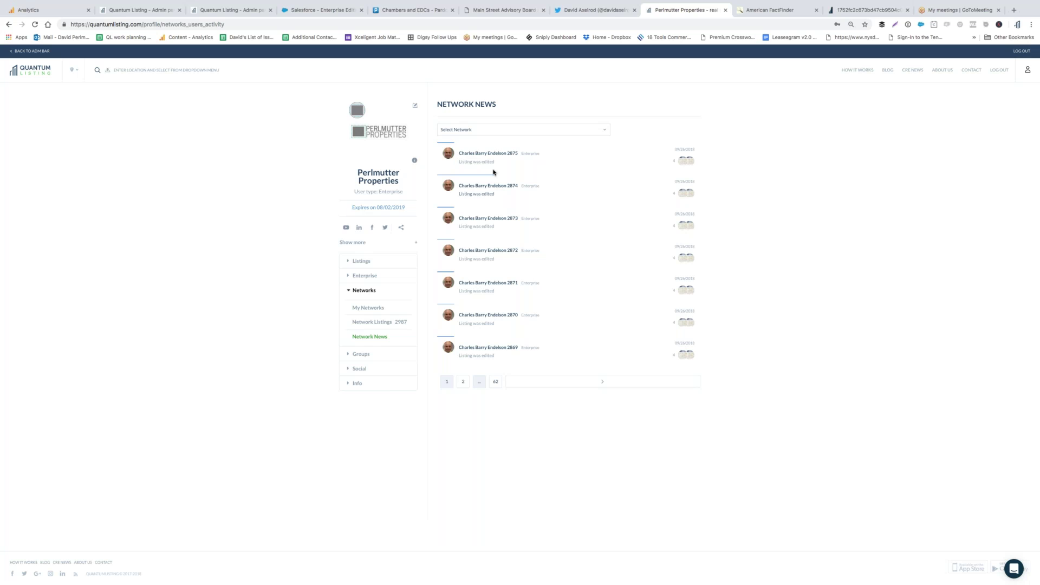
{"action": "left_click", "coordinate": [463, 382]}
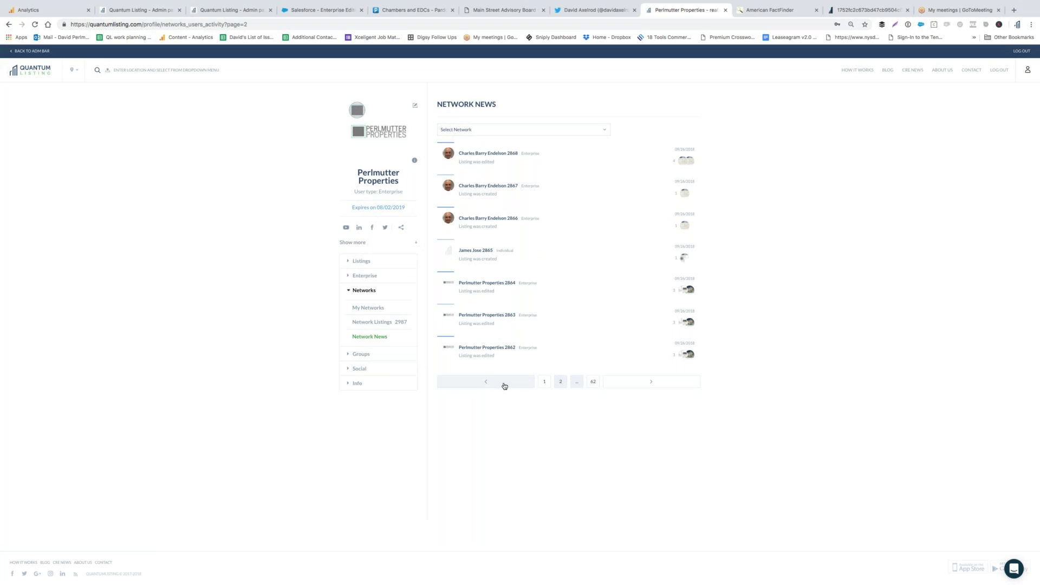
{"action": "left_click", "coordinate": [503, 386]}
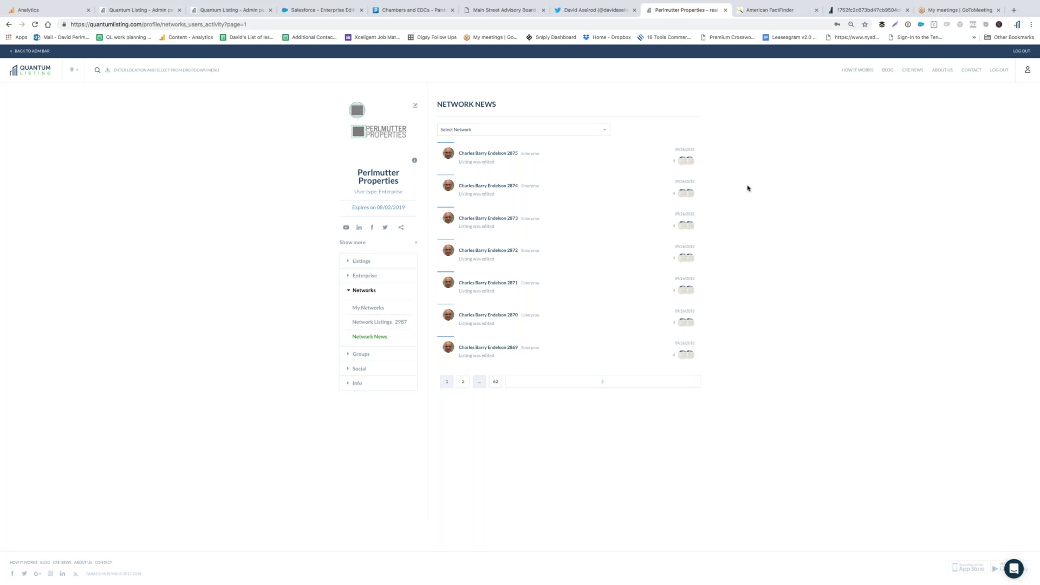
{"action": "left_click", "coordinate": [355, 354]}
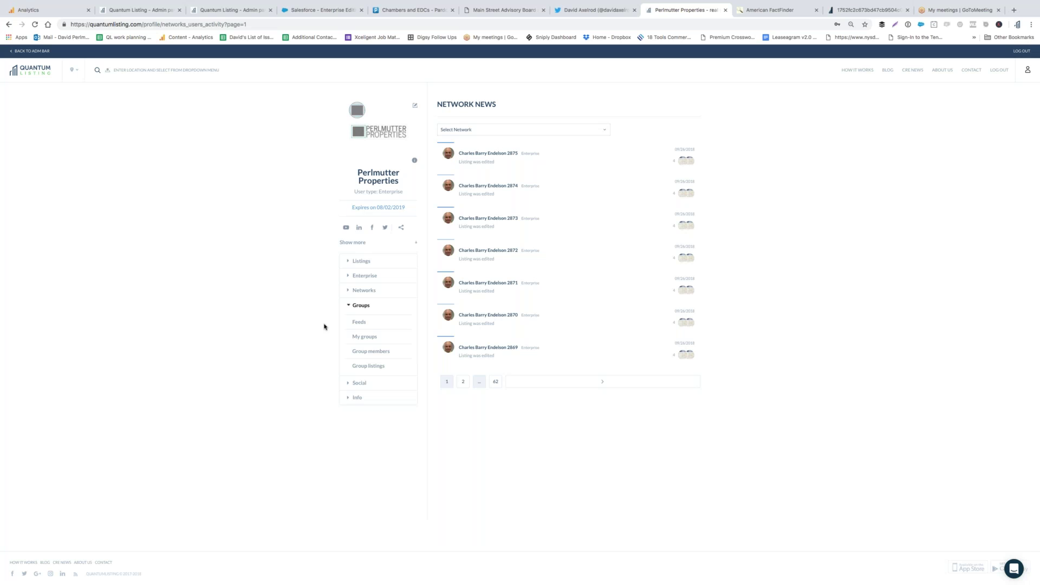
Glance at the group Feeds, then list My Groups such as Westchester Brokers.
{"action": "left_click", "coordinate": [364, 323]}
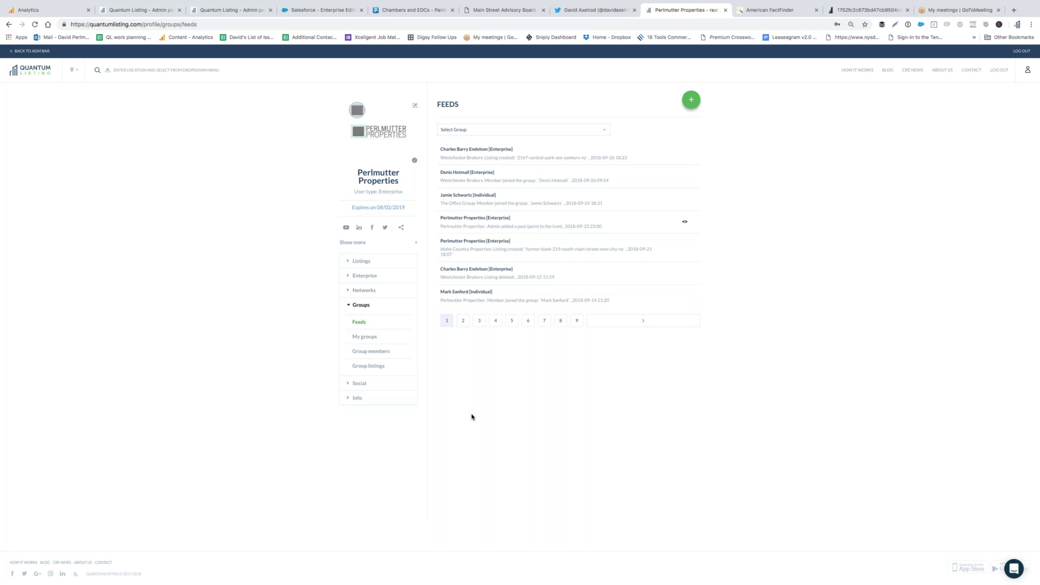
{"action": "scroll", "coordinate": [522, 271], "scroll_direction": "down", "scroll_amount": 1}
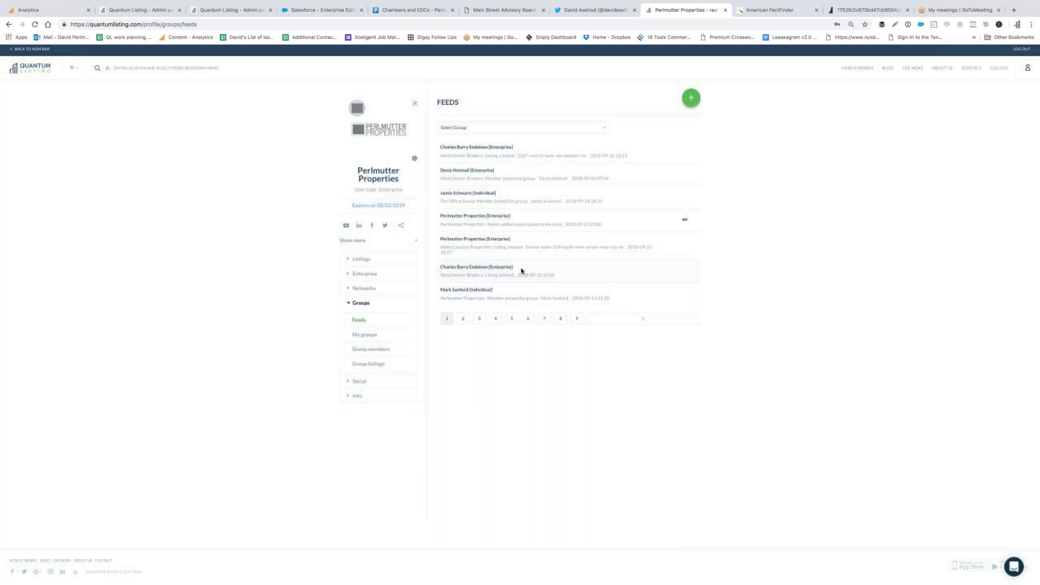
{"action": "left_click", "coordinate": [369, 338]}
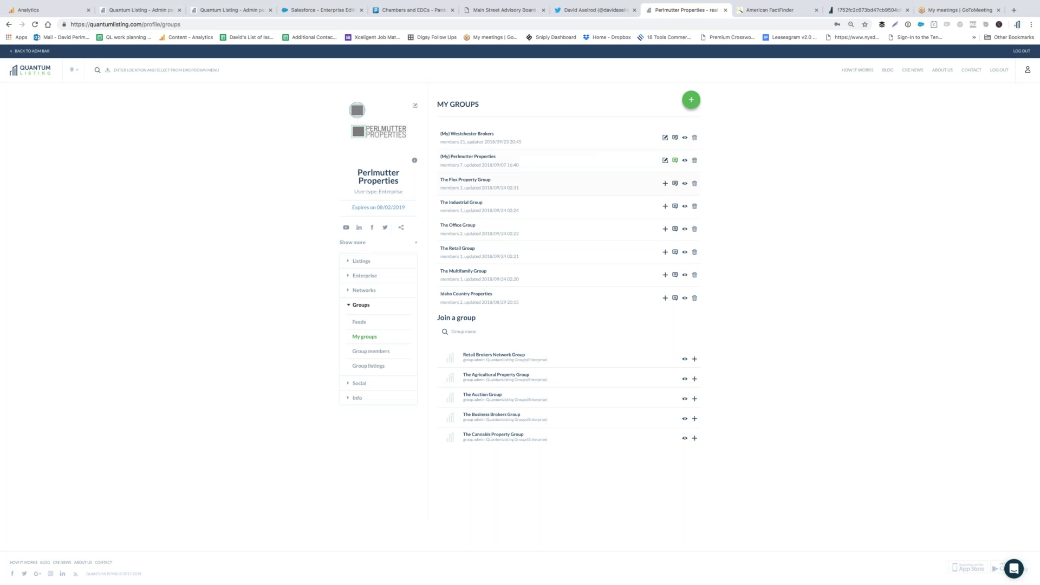
Open Westchester Brokers' details and check its members and its listings.
{"action": "left_click", "coordinate": [686, 140]}
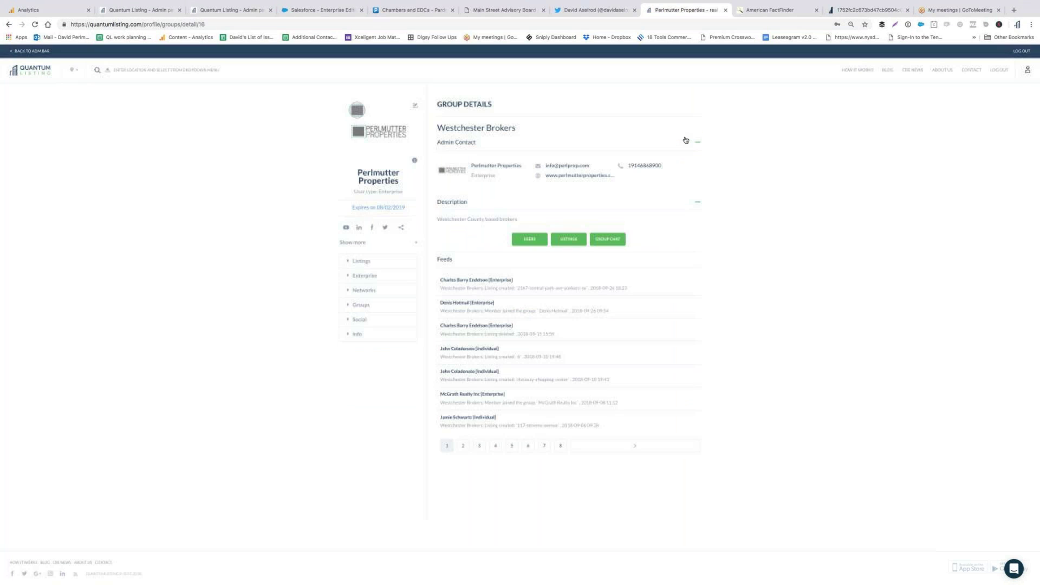
{"action": "left_click", "coordinate": [529, 239]}
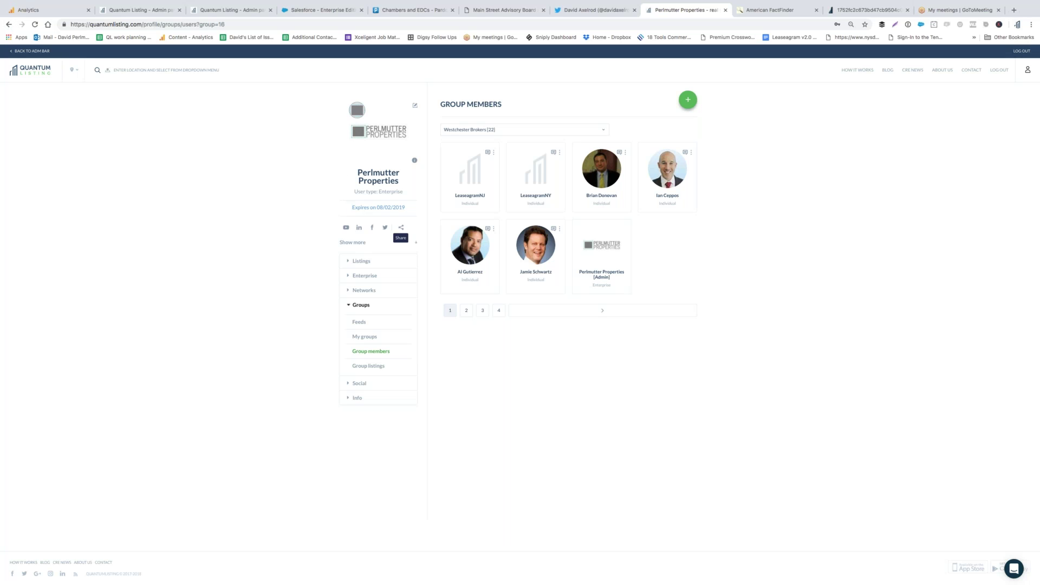
{"action": "left_click", "coordinate": [9, 24]}
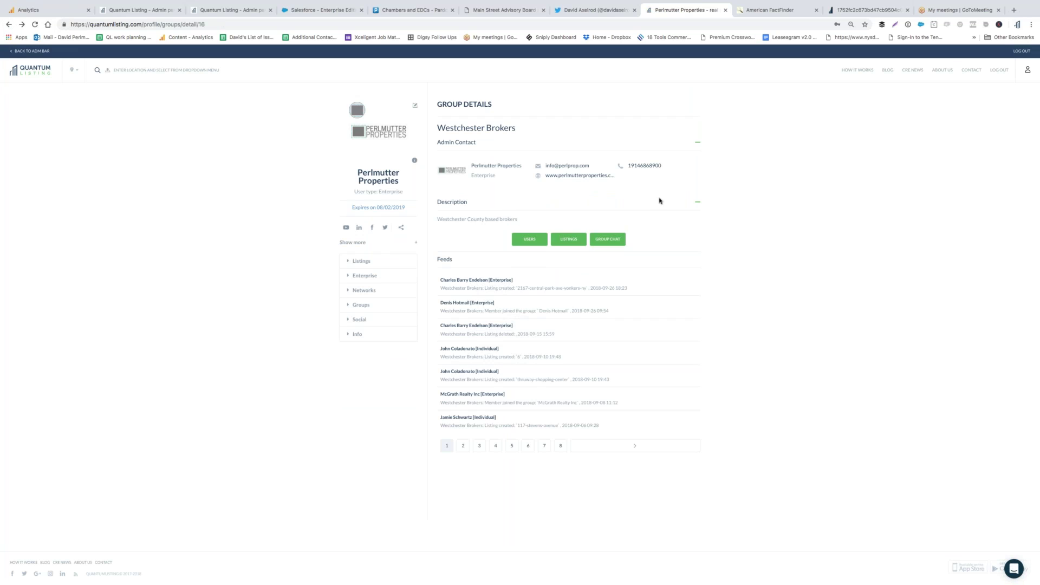
{"action": "left_click", "coordinate": [577, 240]}
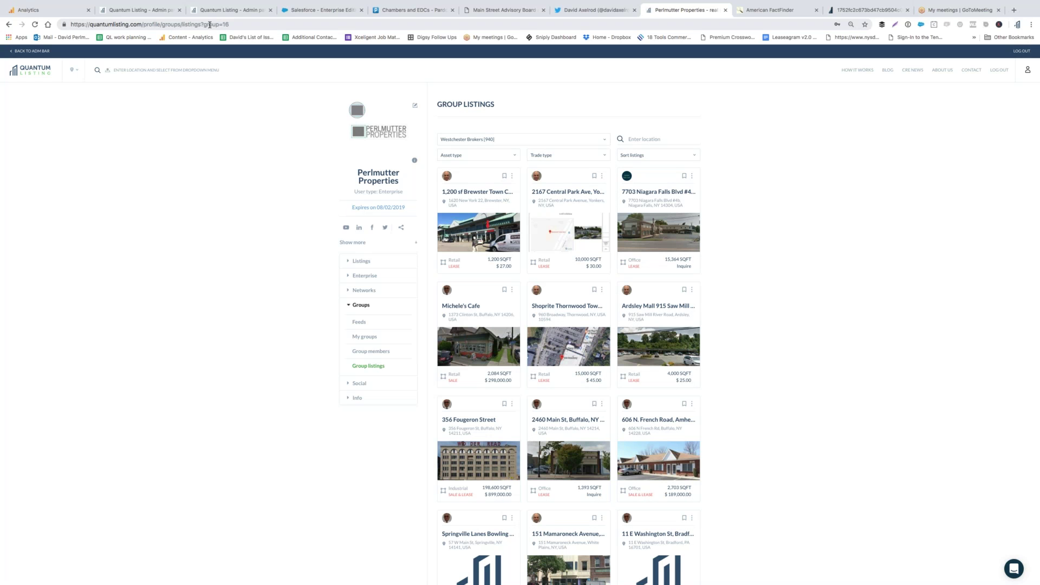
{"action": "left_click", "coordinate": [9, 25]}
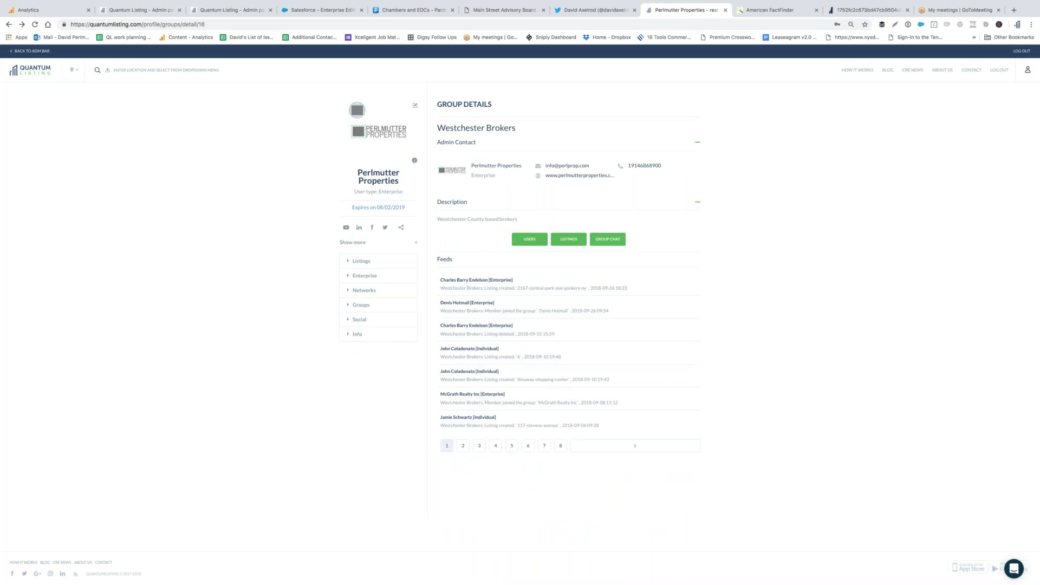
Check the Westchester Brokers group chat, then show members across all groups.
{"action": "left_click", "coordinate": [609, 241]}
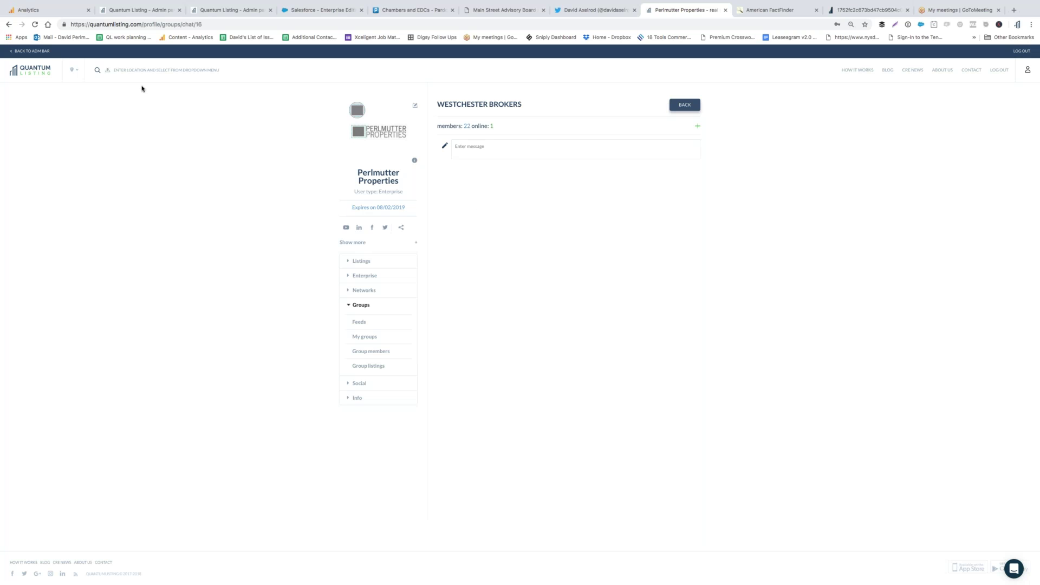
{"action": "left_click", "coordinate": [9, 24]}
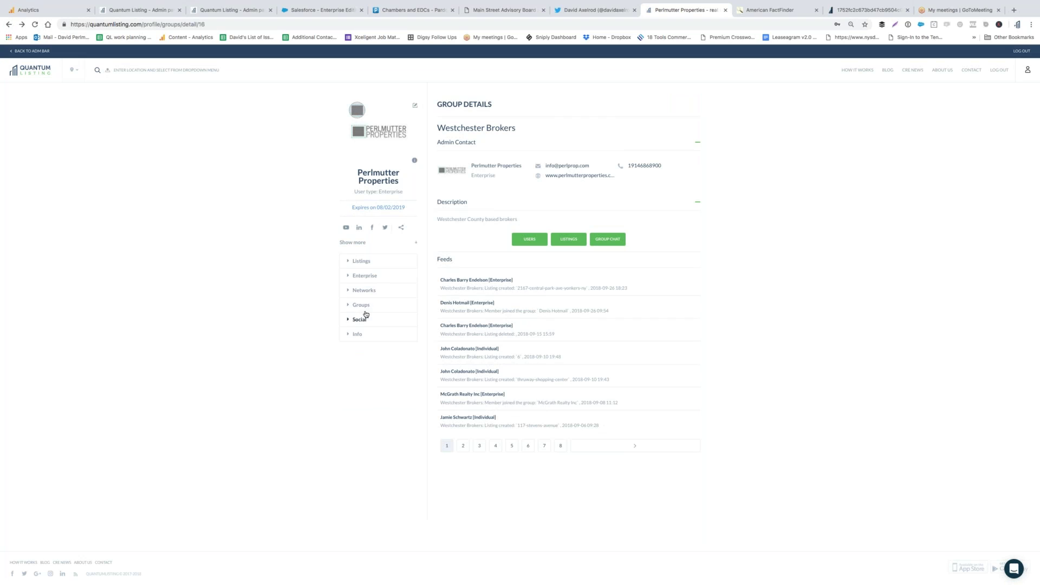
{"action": "left_click", "coordinate": [362, 305]}
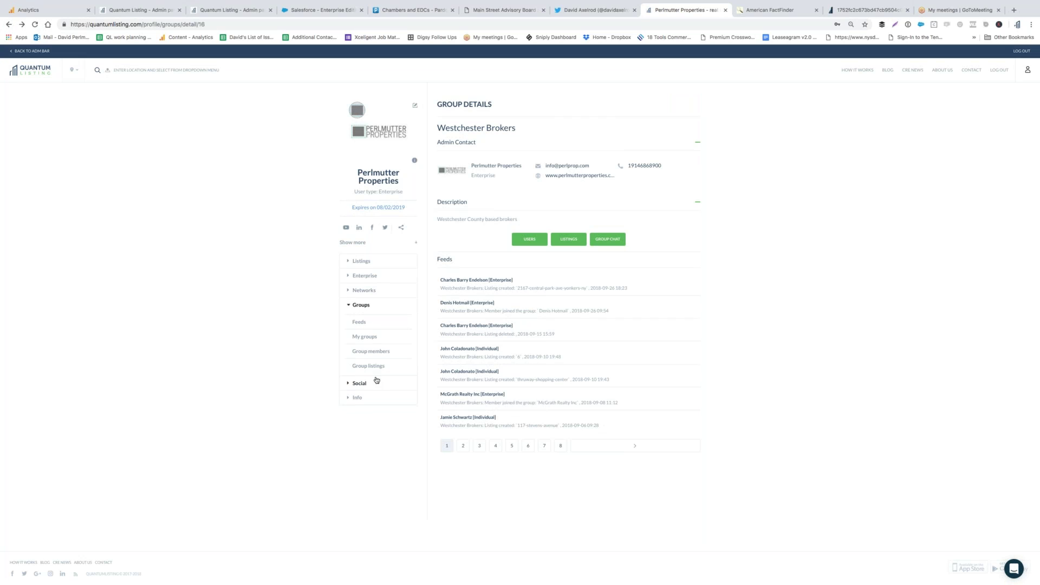
{"action": "left_click", "coordinate": [373, 352]}
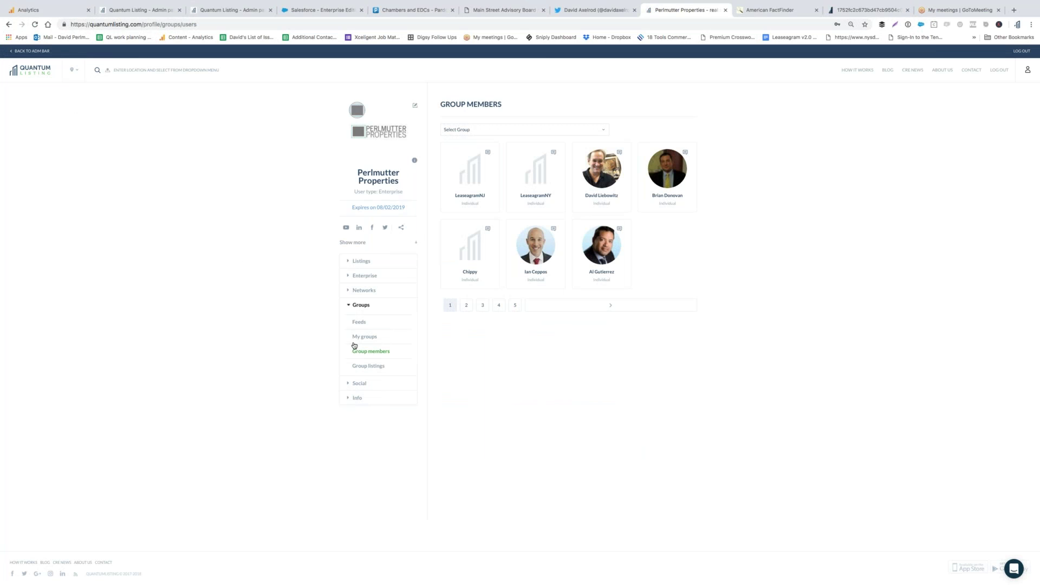
Open the Multi-Purpose Flex Office/Warehouse listing from Group listings and show its contact details.
{"action": "left_click", "coordinate": [369, 371]}
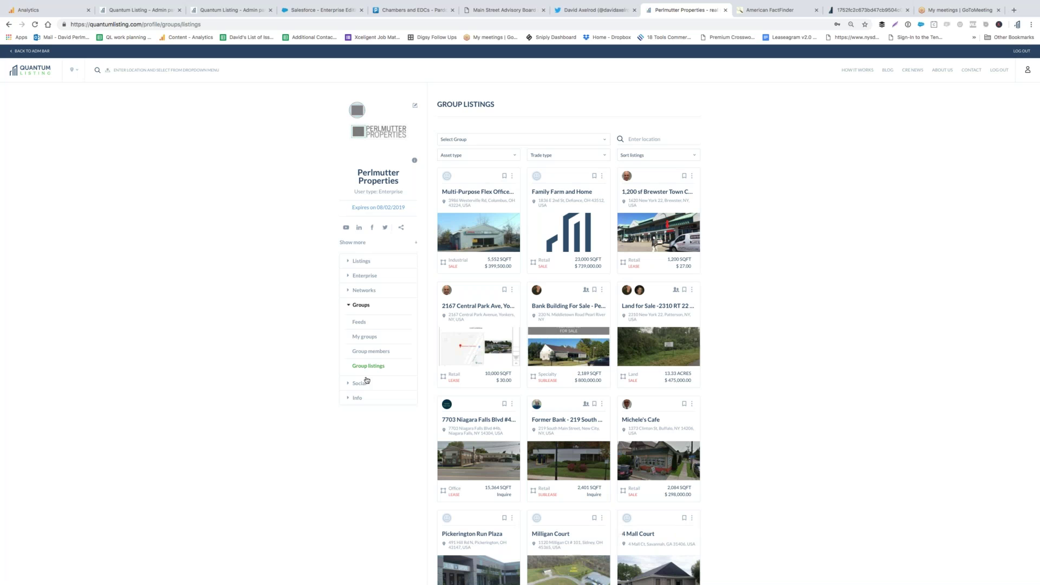
{"action": "left_click", "coordinate": [357, 383]}
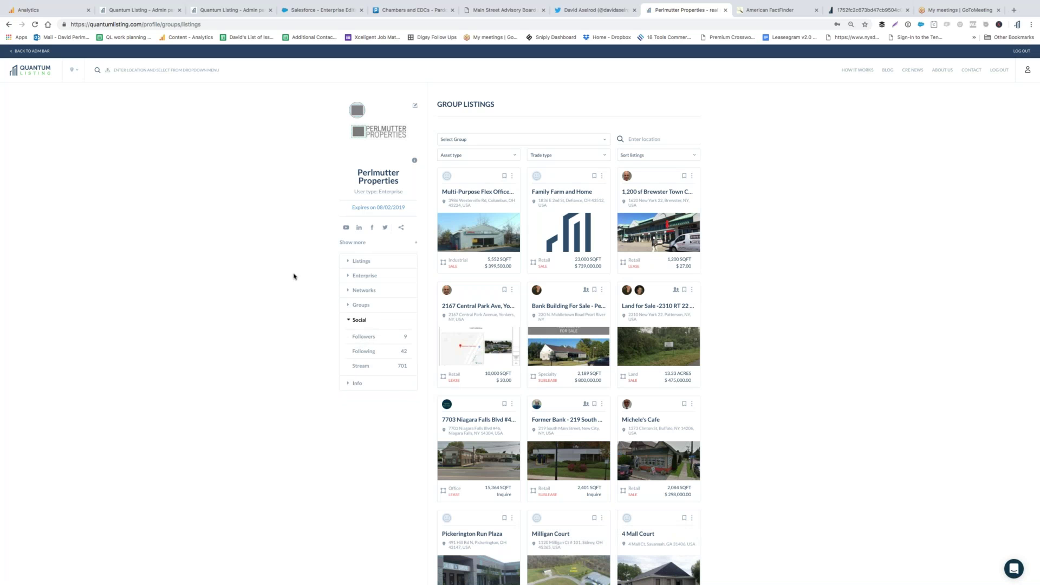
{"action": "left_click", "coordinate": [470, 231]}
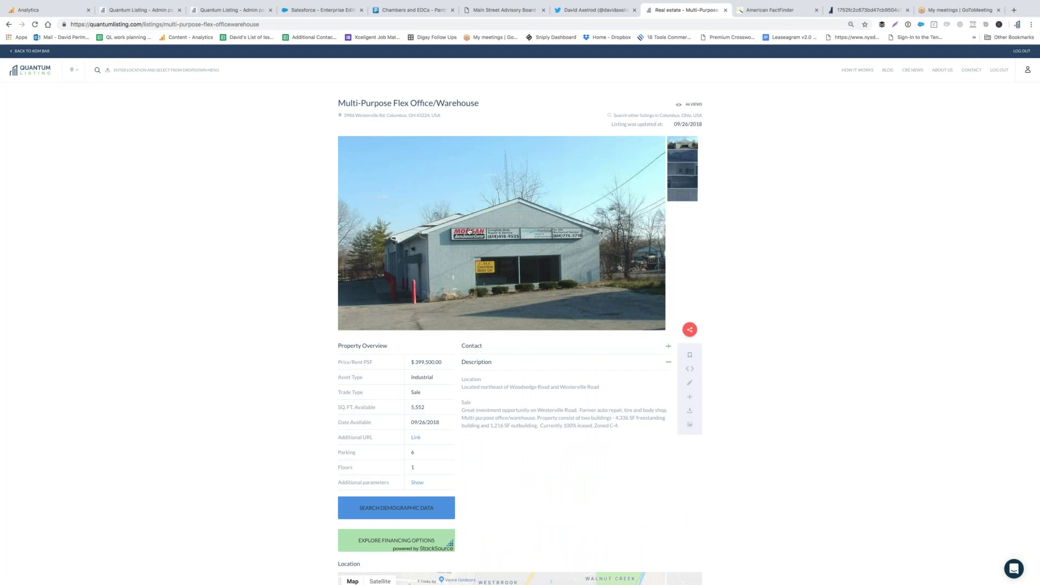
{"action": "left_click", "coordinate": [478, 347]}
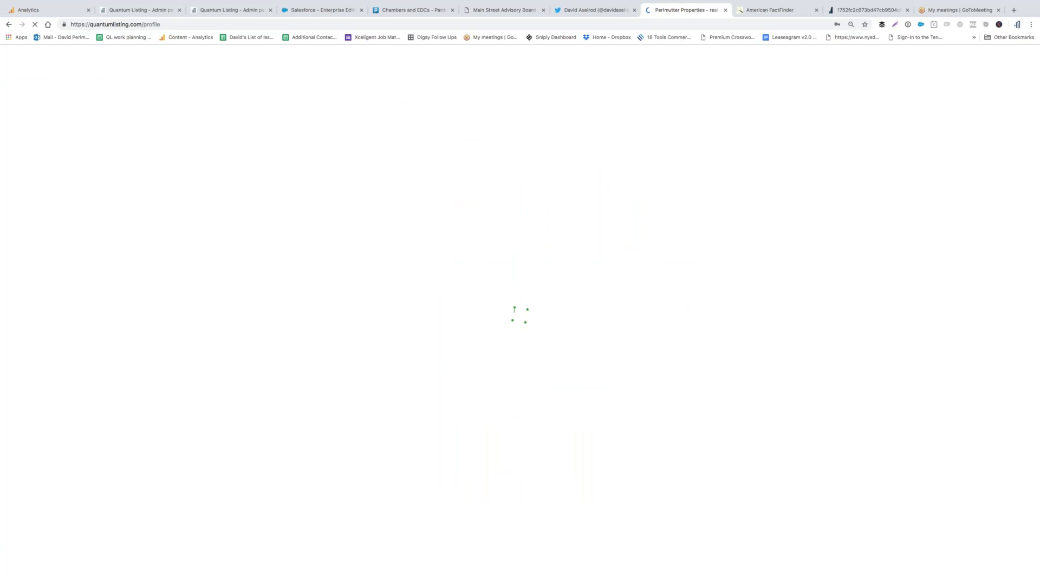
Browse the profile's Social sections and open a followed user's profile.
{"action": "left_click", "coordinate": [359, 370]}
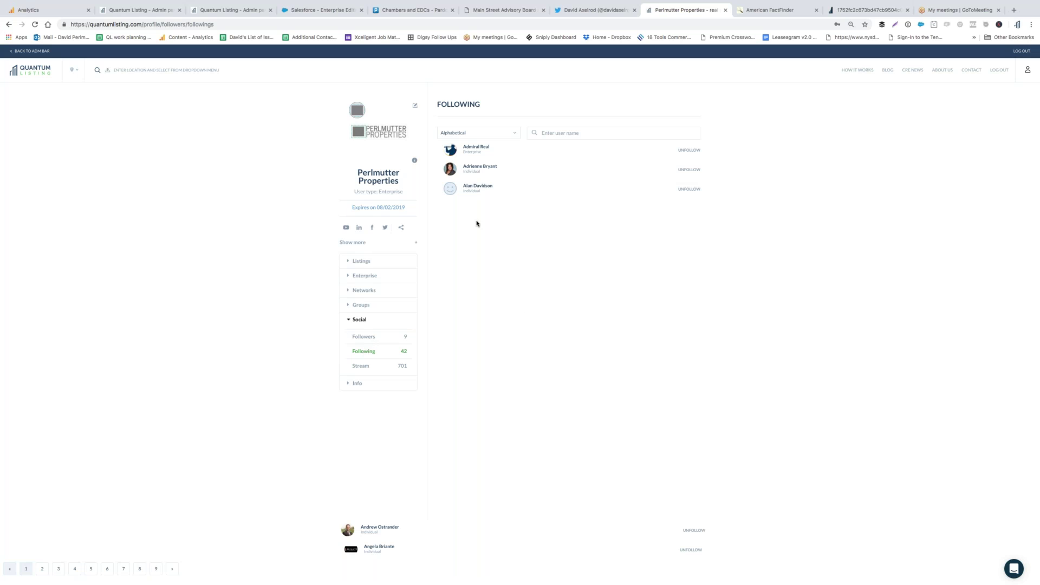
{"action": "left_click", "coordinate": [8, 24]}
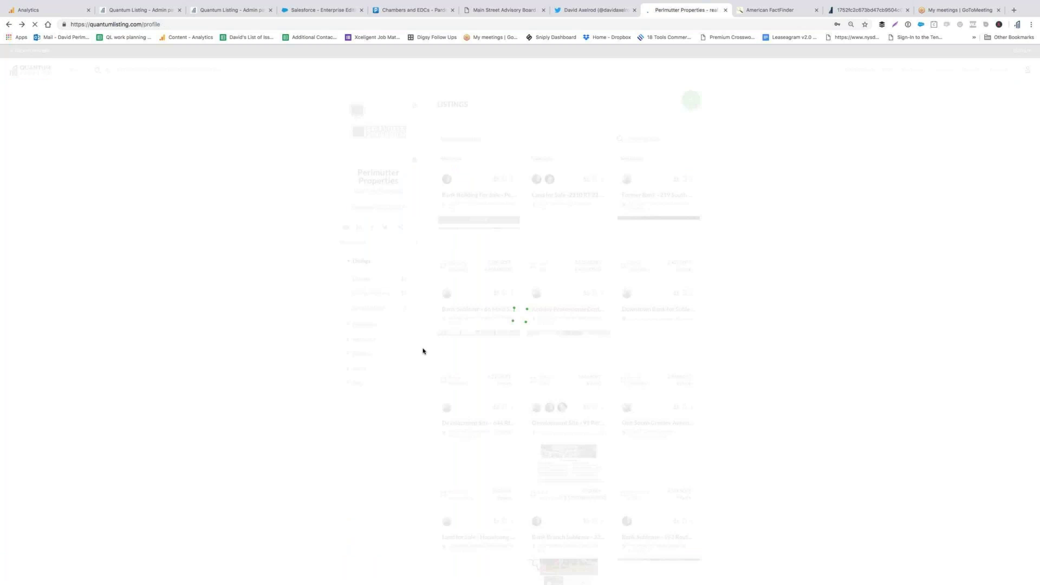
{"action": "left_click", "coordinate": [367, 369]}
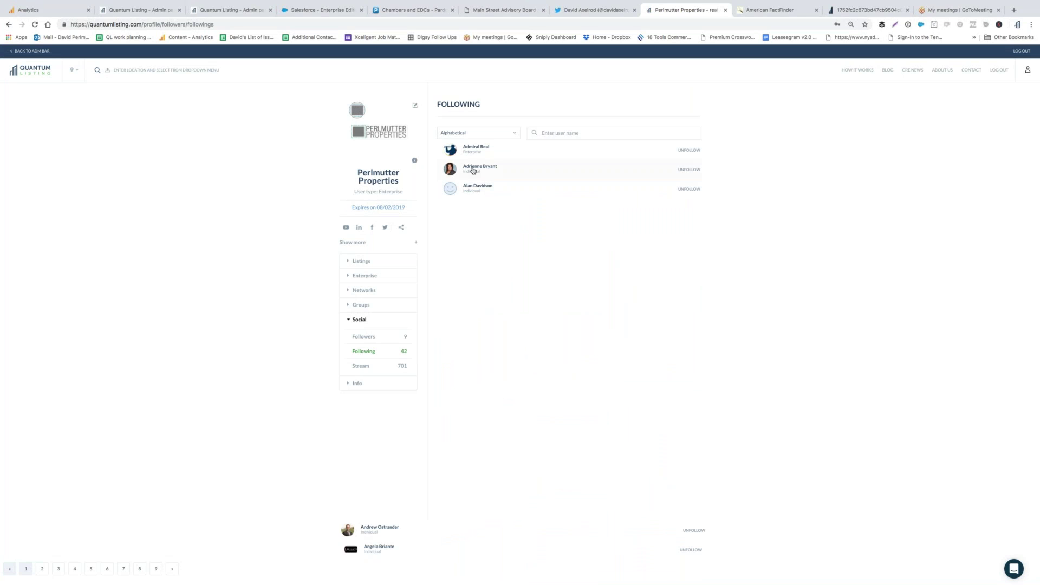
{"action": "left_click", "coordinate": [473, 187]}
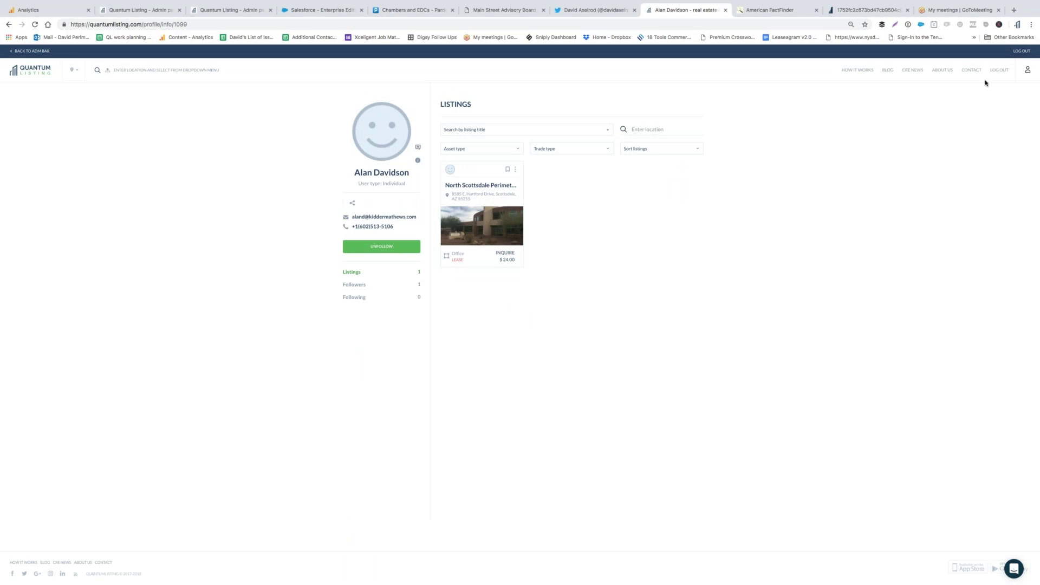
From the Perlmutter Properties profile, open its Stream of 701 listings.
{"action": "left_click", "coordinate": [1028, 70]}
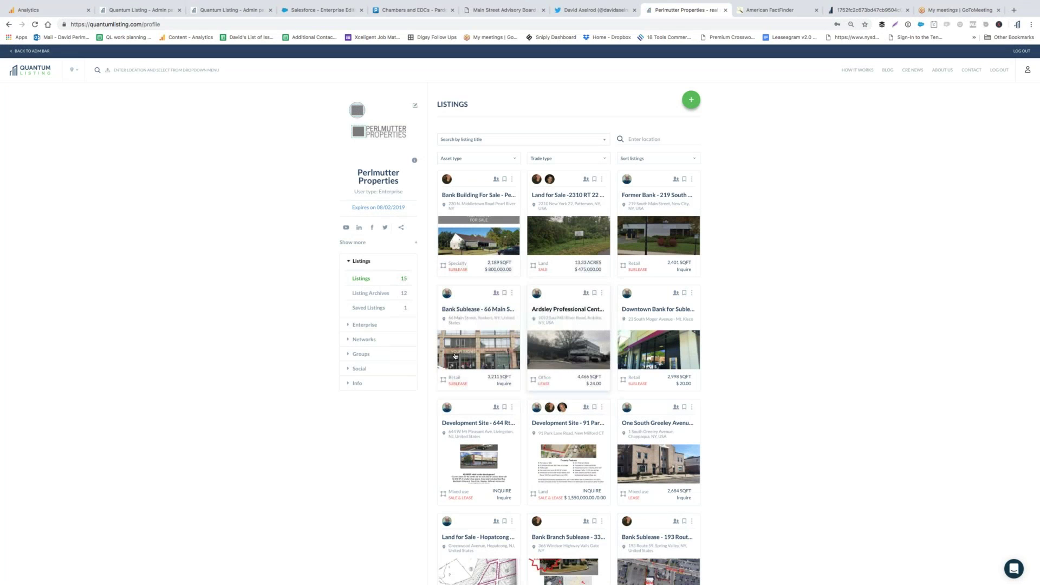
{"action": "left_click", "coordinate": [364, 368]}
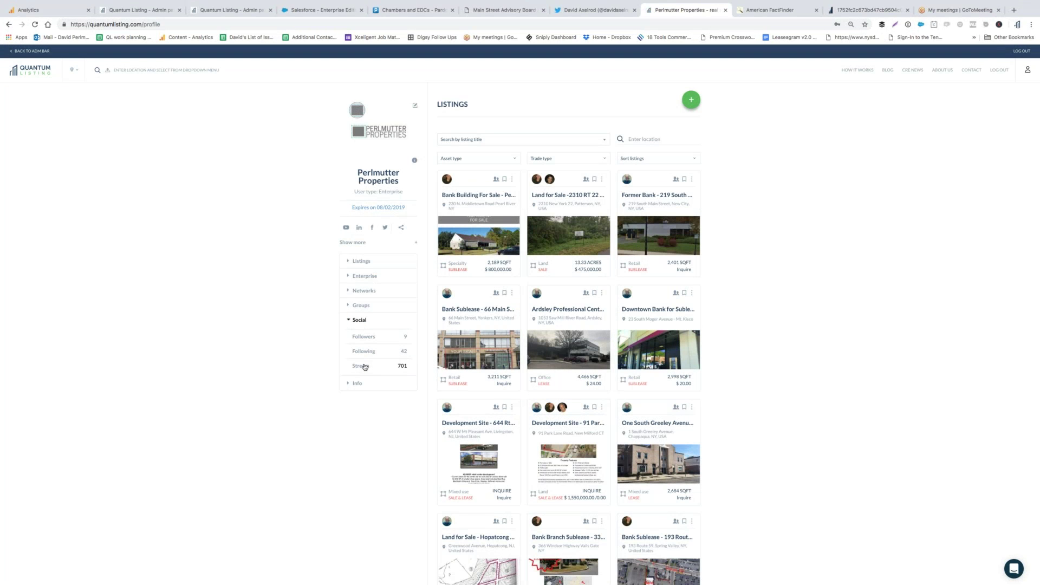
{"action": "left_click", "coordinate": [365, 367]}
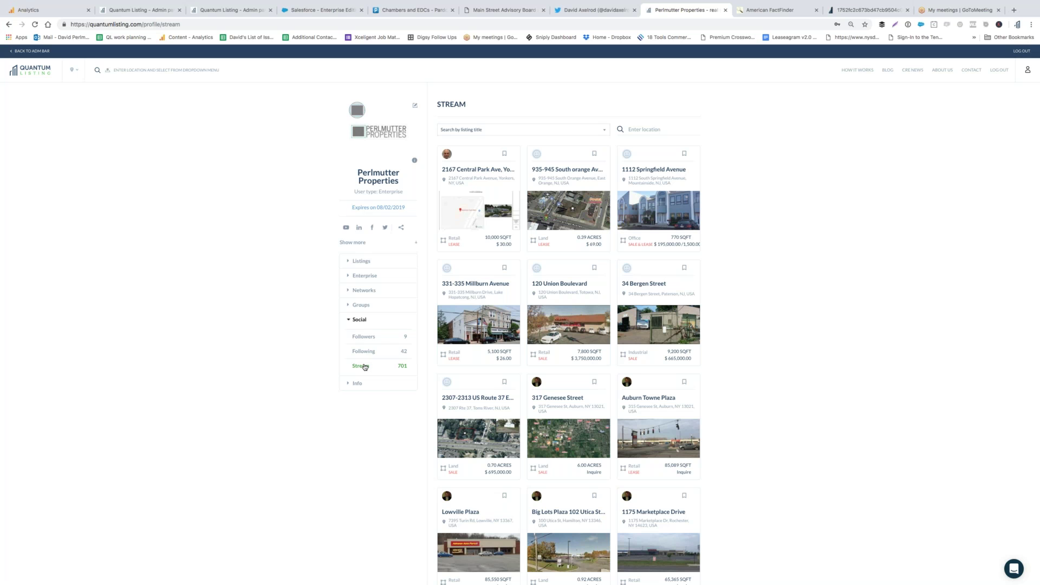
Open the Perlmutter Properties Analytics page with its Listing, Account and Agents Views charts.
{"action": "left_click", "coordinate": [356, 383]}
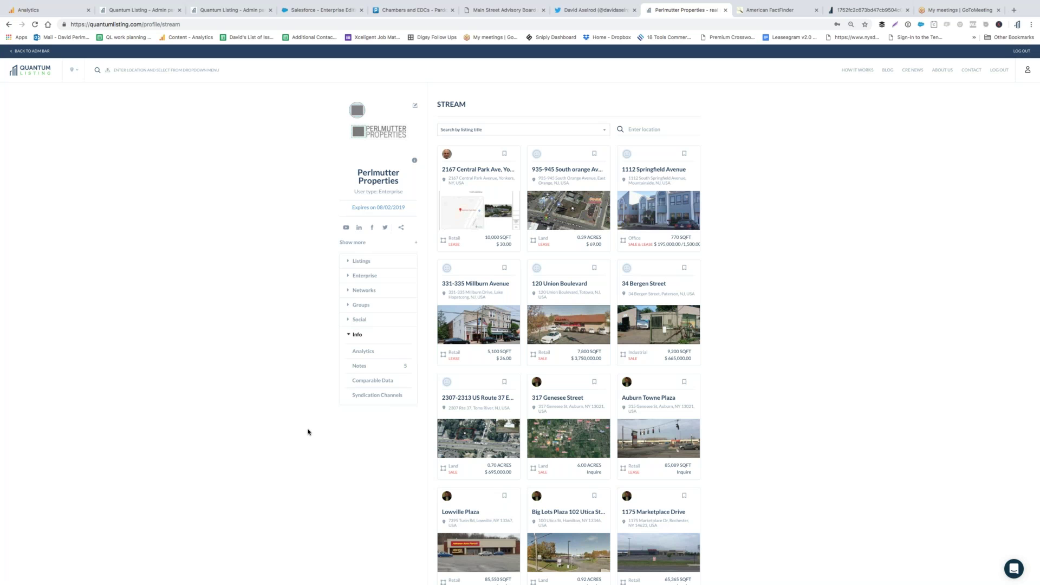
{"action": "left_click", "coordinate": [363, 356]}
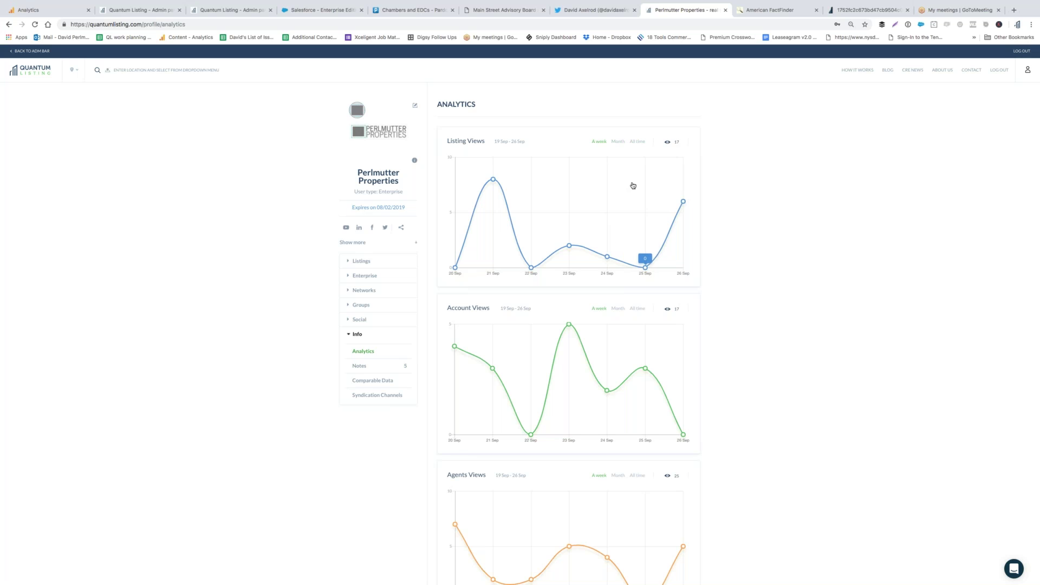
Switch the Listing Views, Account Views and Agents Views charts to All time, Sep 2017–Sep 2018.
{"action": "left_click", "coordinate": [638, 142]}
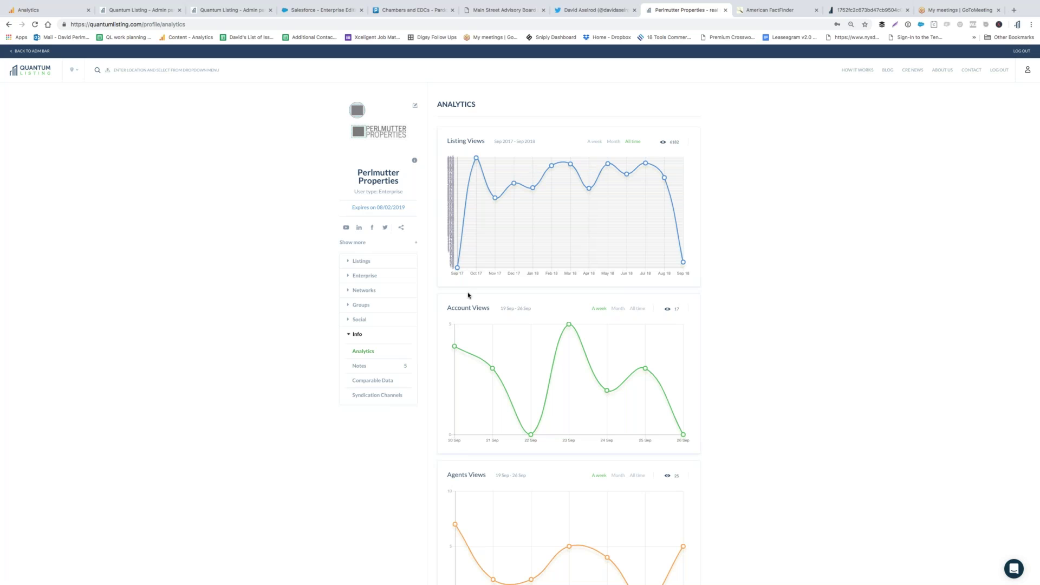
{"action": "mouse_move", "coordinate": [472, 278]}
{"action": "scroll", "coordinate": [496, 360], "scroll_direction": "down", "scroll_amount": 1}
{"action": "scroll", "coordinate": [492, 338], "scroll_direction": "down", "scroll_amount": 1}
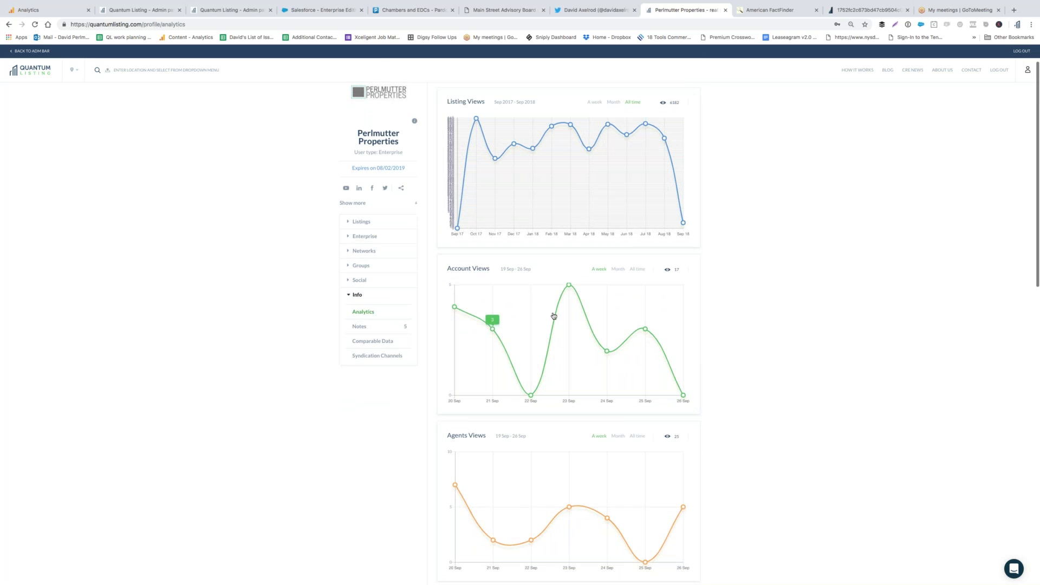
{"action": "left_click", "coordinate": [635, 270]}
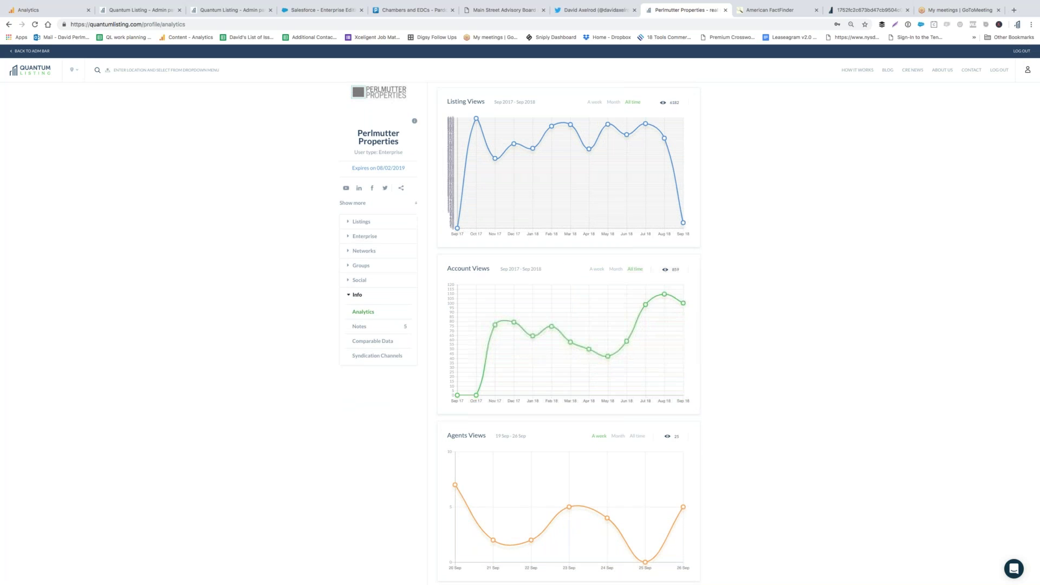
{"action": "scroll", "coordinate": [643, 341], "scroll_direction": "down", "scroll_amount": 4}
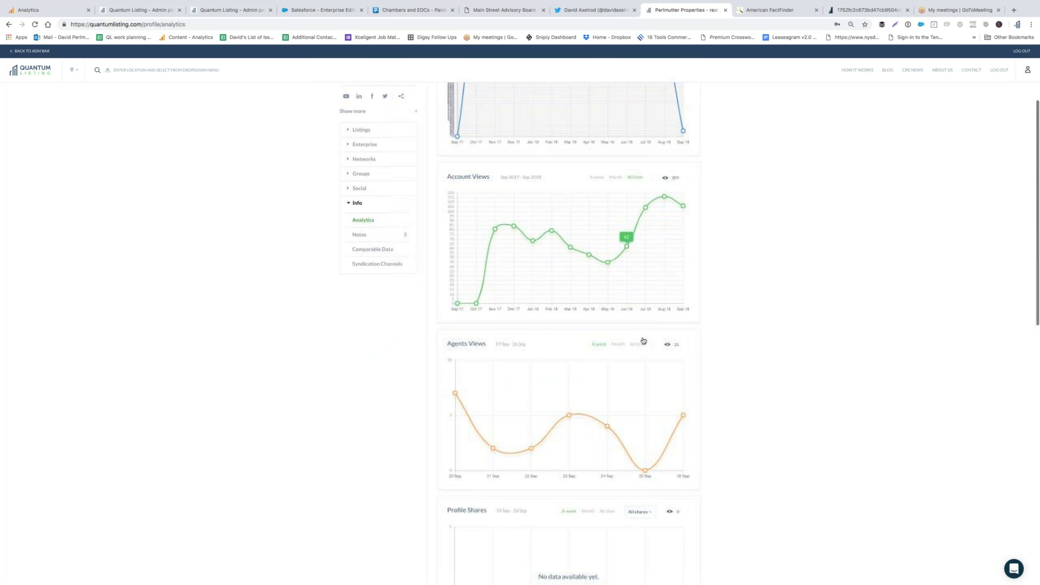
{"action": "left_click", "coordinate": [641, 344]}
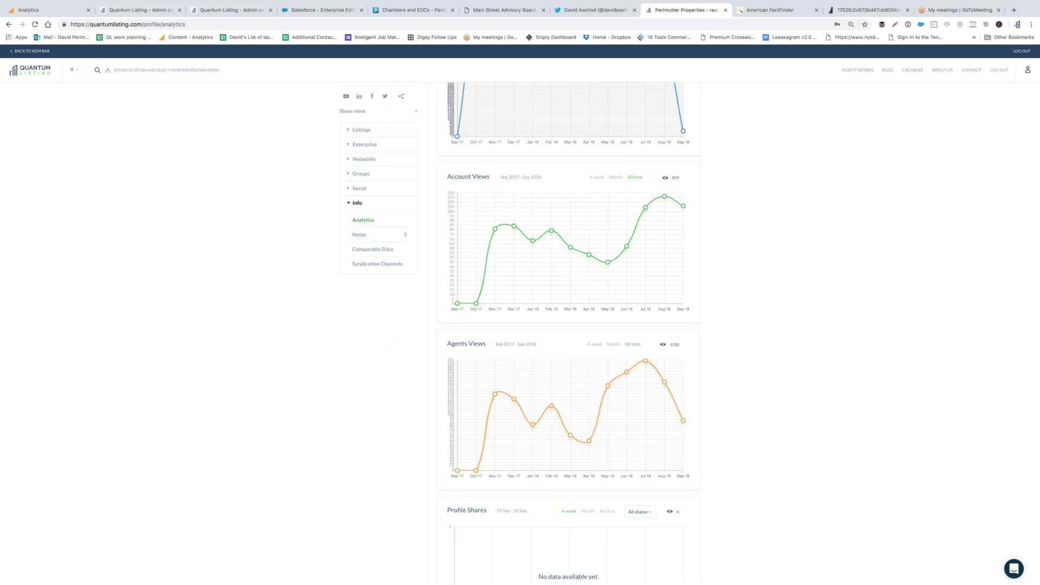
{"action": "scroll", "coordinate": [632, 404], "scroll_direction": "down", "scroll_amount": 1}
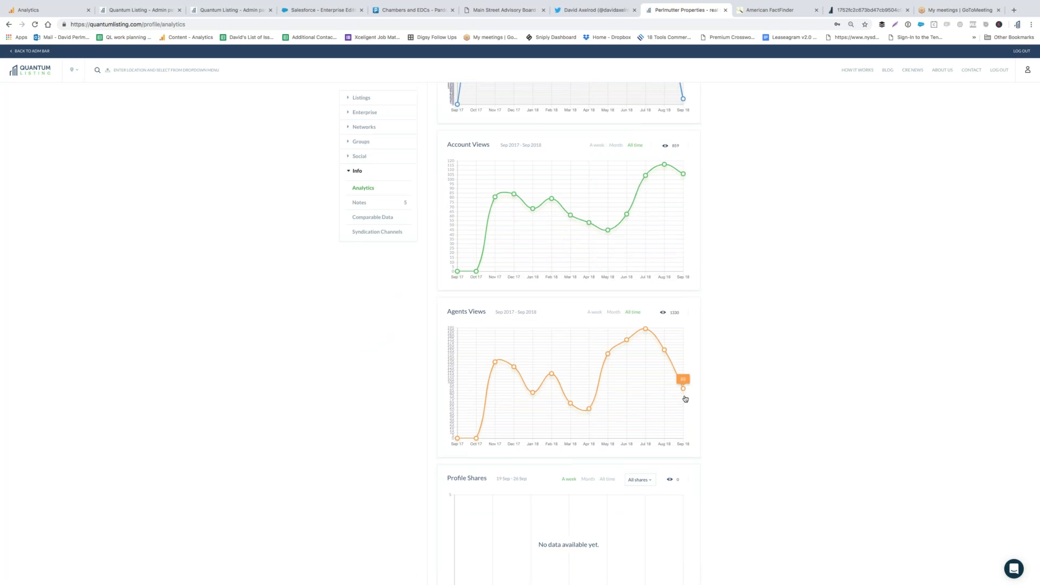
{"action": "scroll", "coordinate": [648, 398], "scroll_direction": "down", "scroll_amount": 1}
{"action": "scroll", "coordinate": [648, 399], "scroll_direction": "down", "scroll_amount": 1}
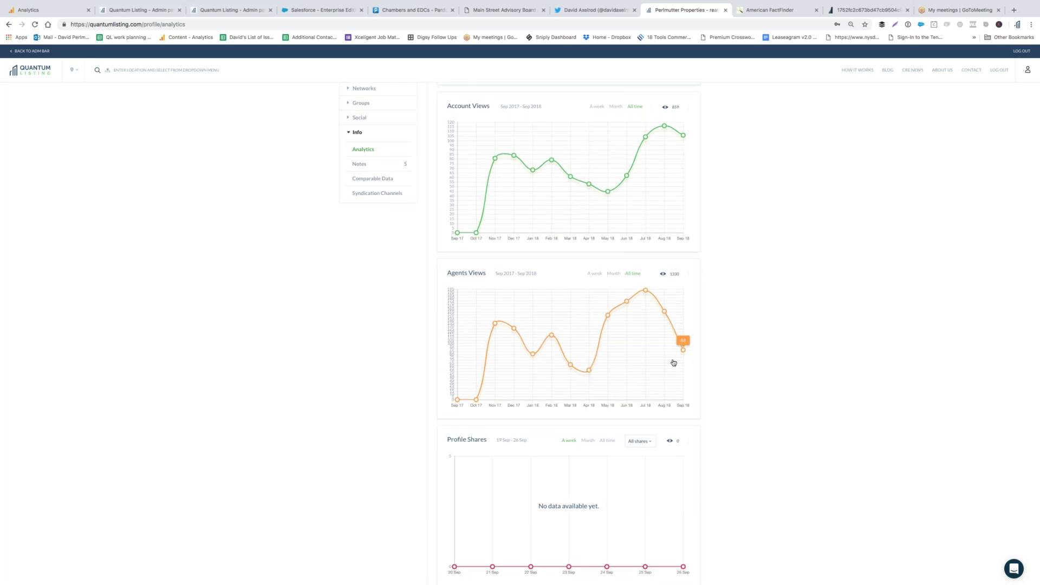
{"action": "scroll", "coordinate": [613, 447], "scroll_direction": "down", "scroll_amount": 5}
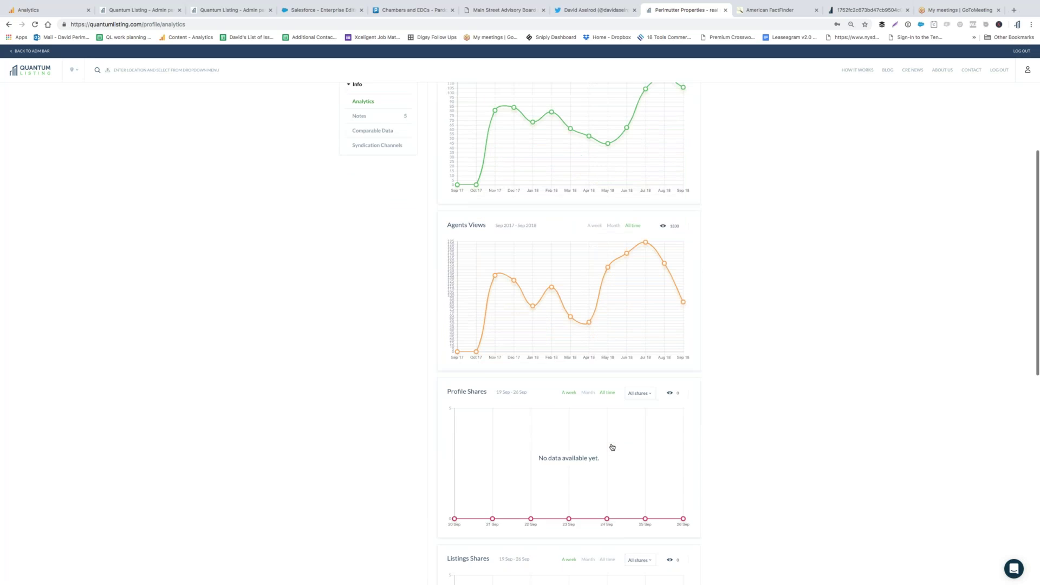
Set Profile Shares and Listings Shares to All time and view their All shares sources.
{"action": "left_click", "coordinate": [605, 304]}
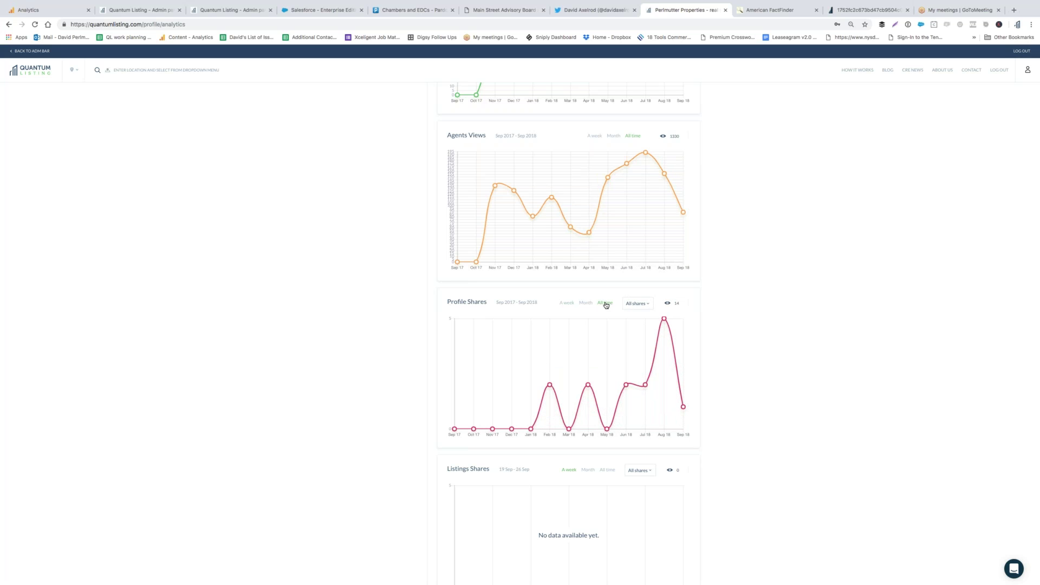
{"action": "left_click", "coordinate": [635, 304]}
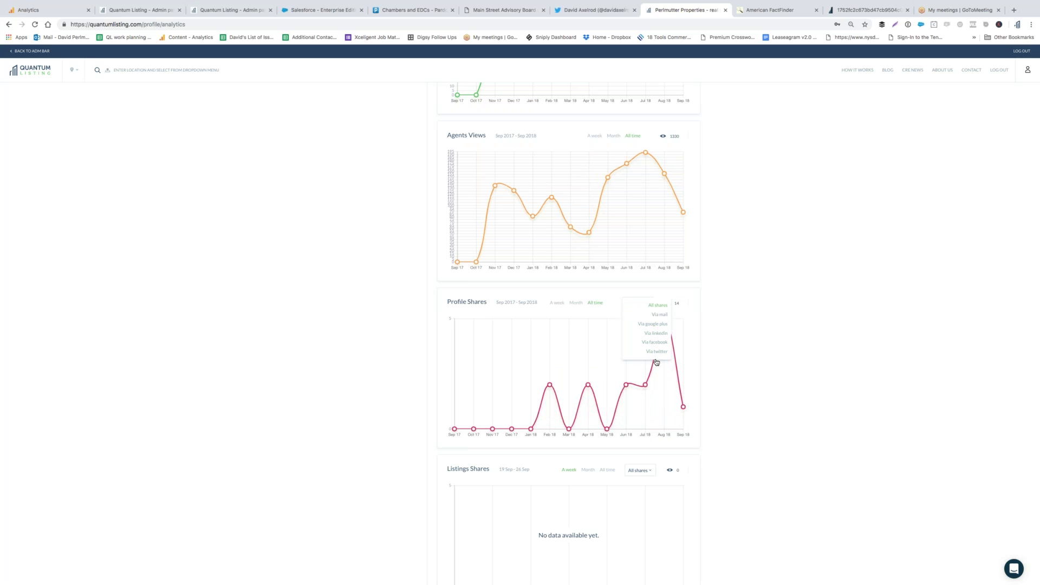
{"action": "scroll", "coordinate": [737, 449], "scroll_direction": "down", "scroll_amount": 3}
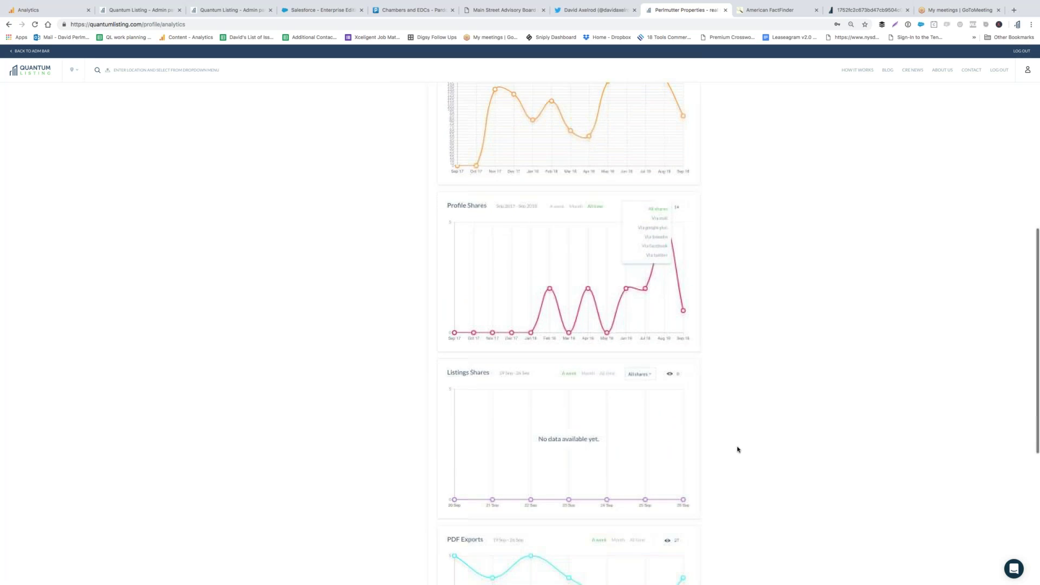
{"action": "left_click", "coordinate": [608, 310]}
{"action": "left_click", "coordinate": [633, 310]}
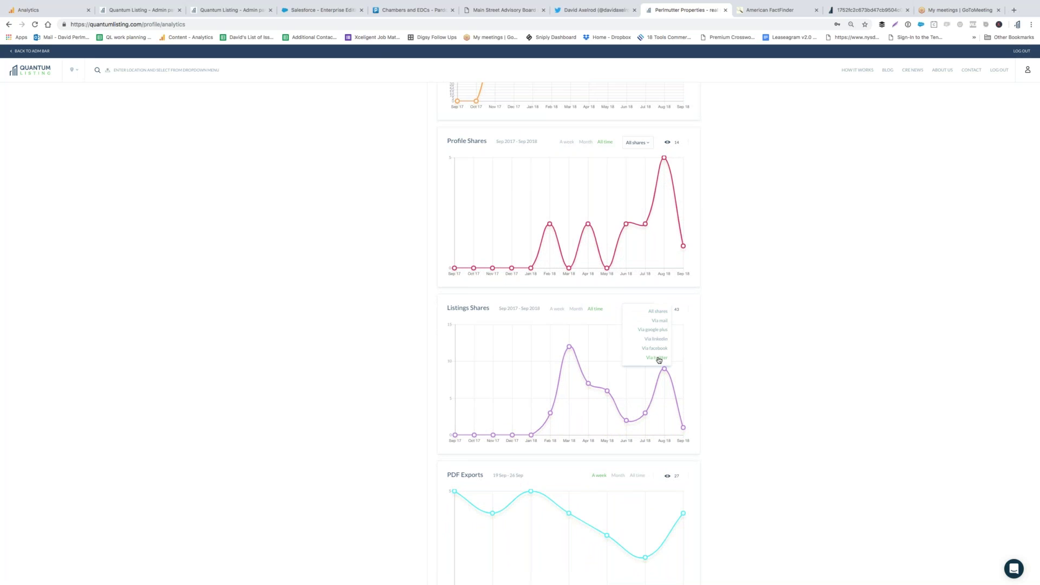
Show all-time data on the PDF Exports and PDF Downloads charts.
{"action": "scroll", "coordinate": [729, 320], "scroll_direction": "down", "scroll_amount": 3}
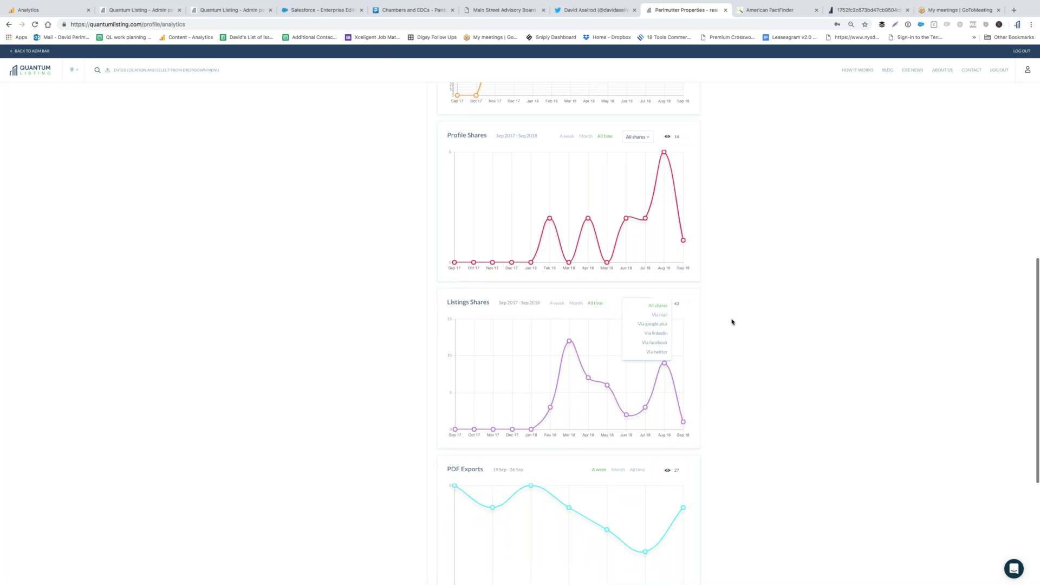
{"action": "scroll", "coordinate": [723, 363], "scroll_direction": "down", "scroll_amount": 3}
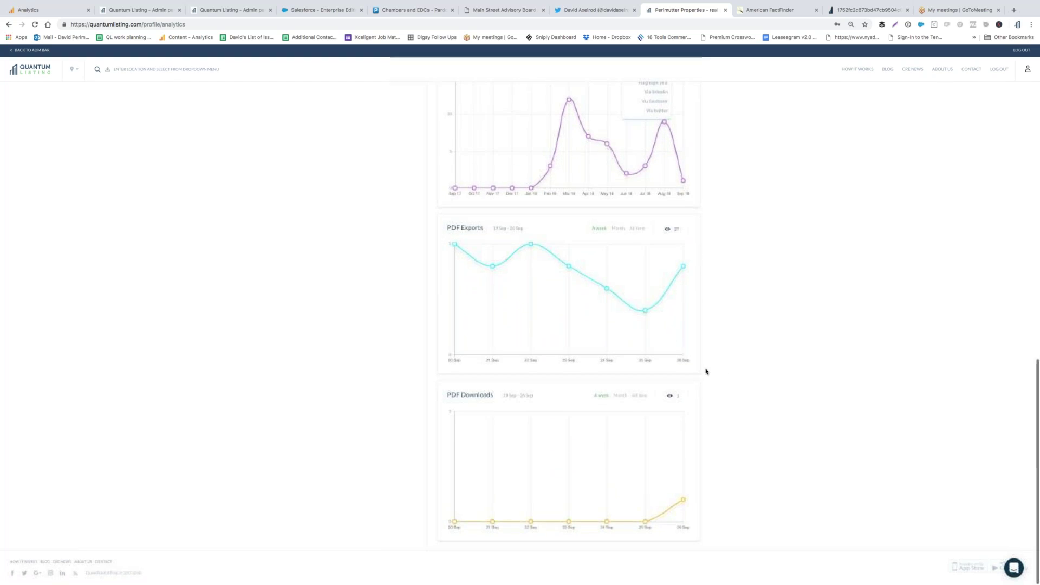
{"action": "left_click", "coordinate": [637, 229]}
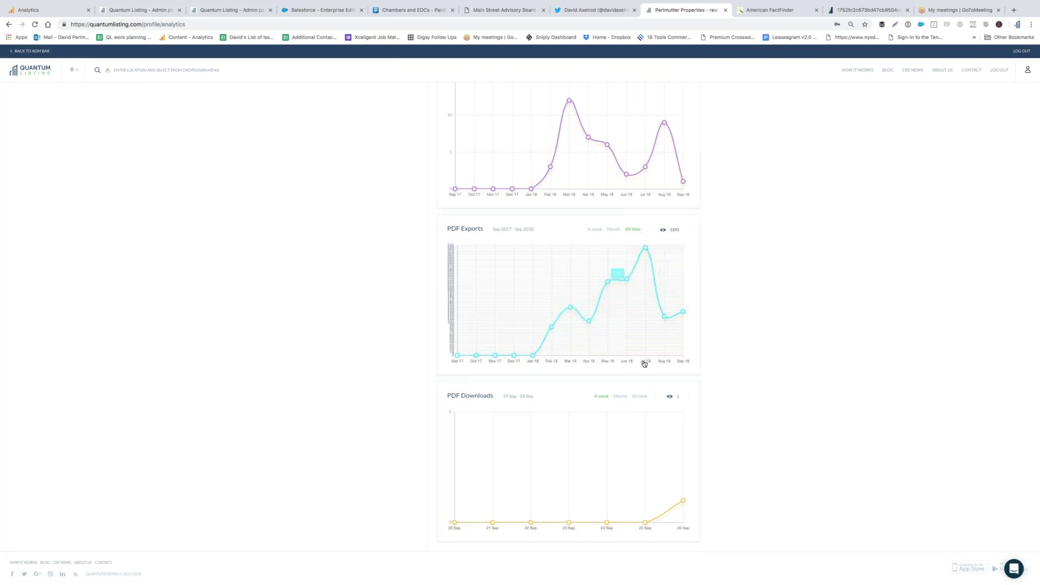
{"action": "left_click", "coordinate": [638, 396]}
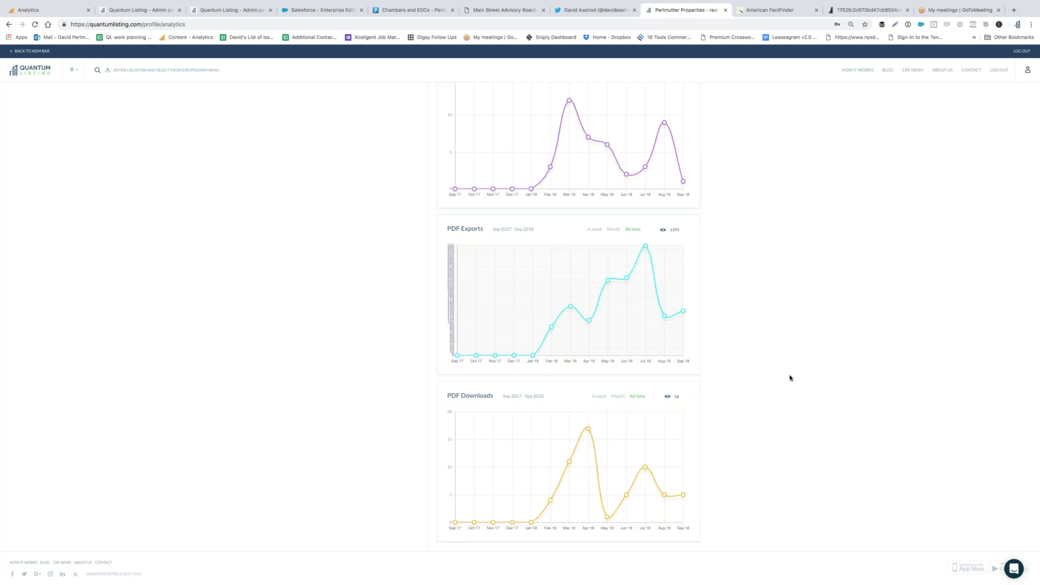
{"action": "scroll", "coordinate": [743, 246], "scroll_direction": "up", "scroll_amount": 20}
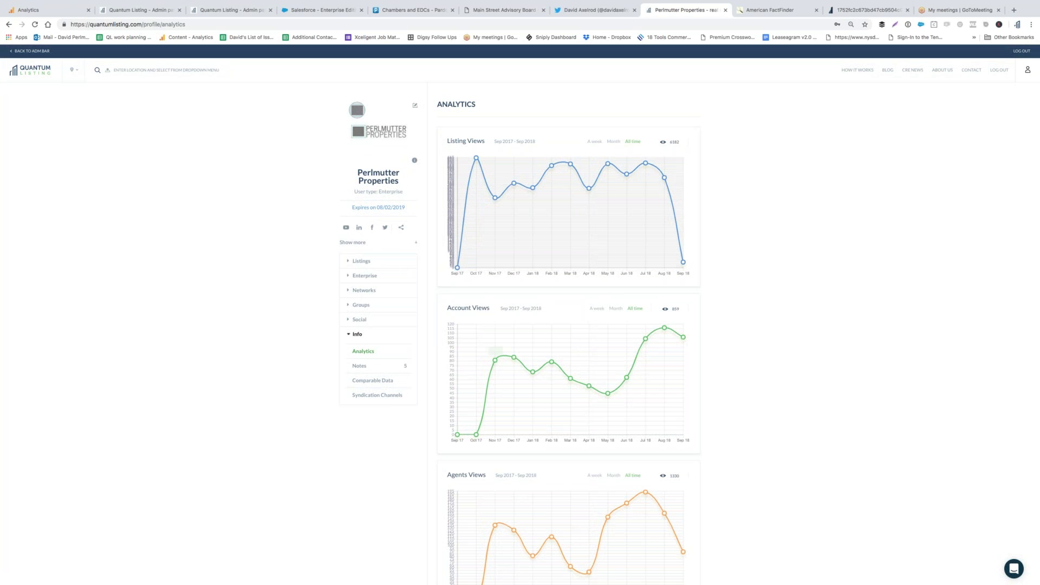
View the 'Hi Arthur' note's 2167 Central Park Ave listing, then return to Perlmutter Properties.
{"action": "left_click", "coordinate": [364, 367]}
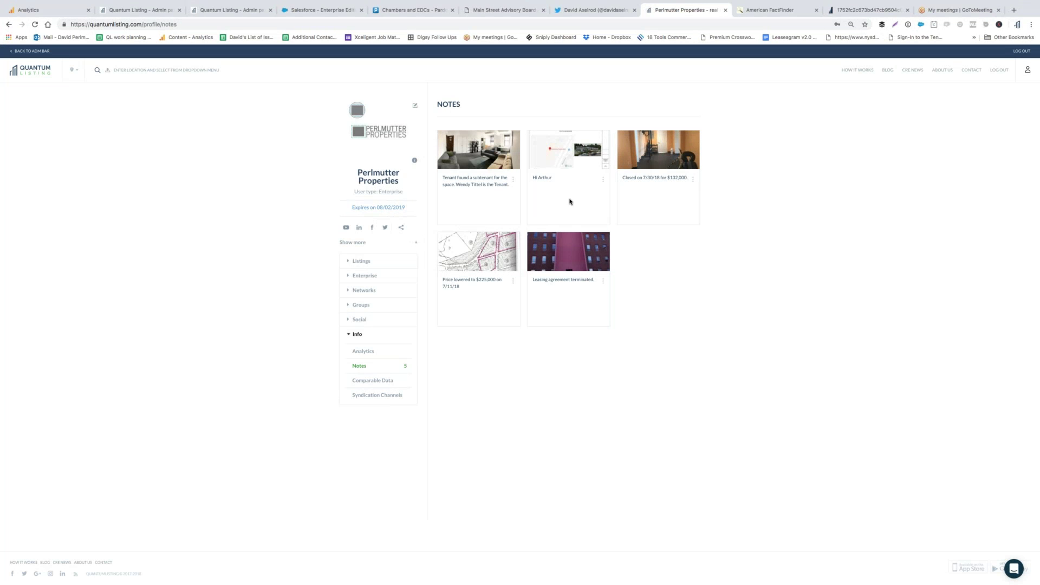
{"action": "left_click", "coordinate": [555, 154]}
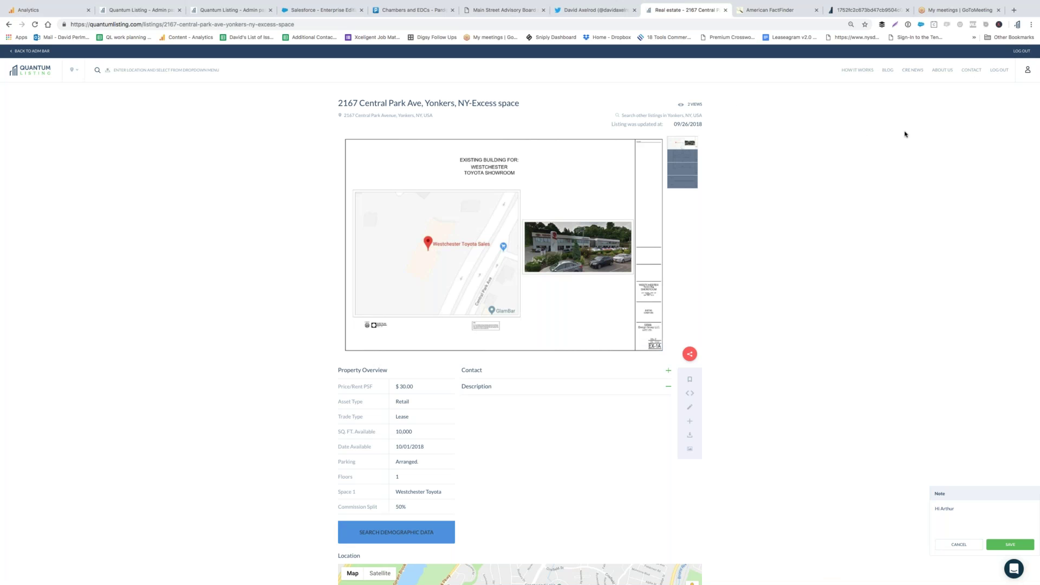
{"action": "left_click", "coordinate": [1028, 71]}
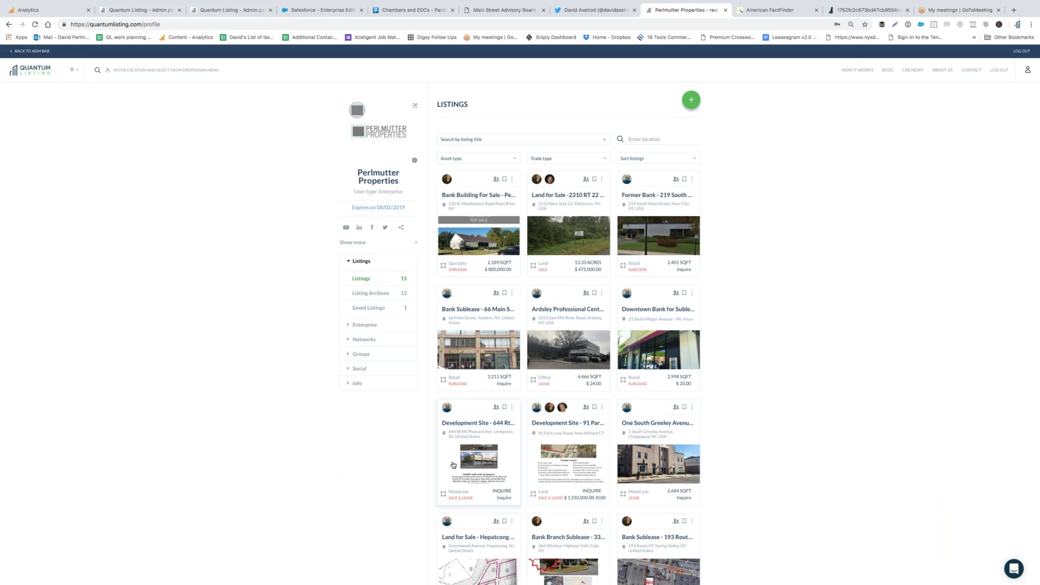
Open the profile's Comparable Data page listing archived Sold-Office Condo comps.
{"action": "left_click", "coordinate": [369, 383]}
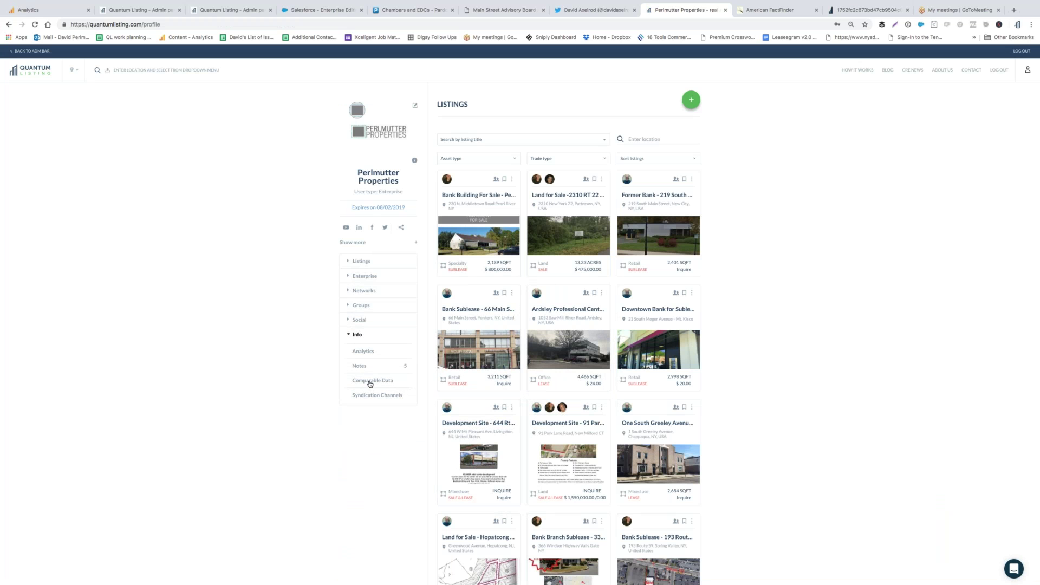
{"action": "left_click", "coordinate": [369, 383]}
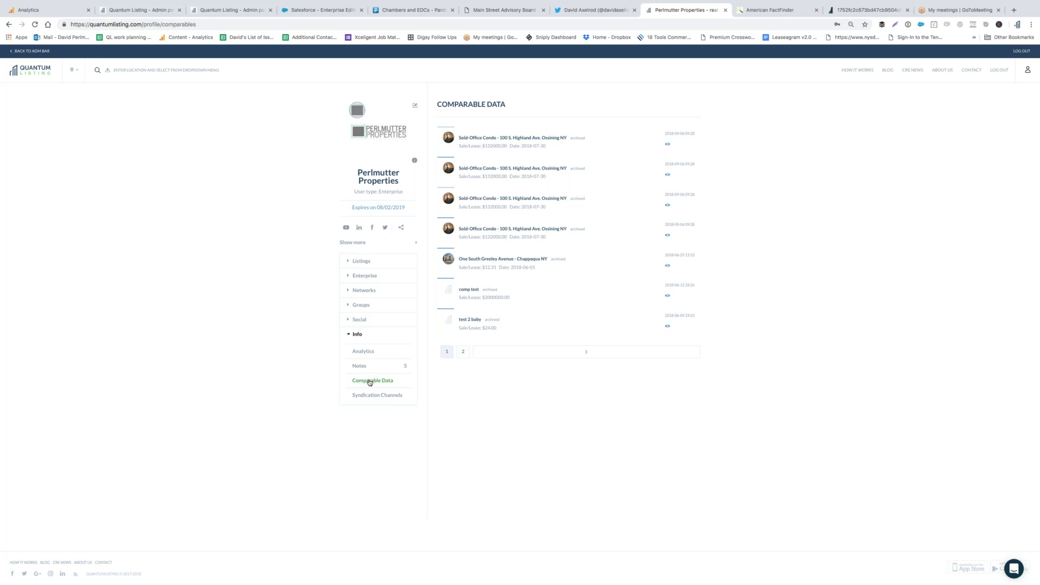
Open Syndication Channels to see Leavitt Digital (LDCRE.com) connected.
{"action": "left_click", "coordinate": [371, 396]}
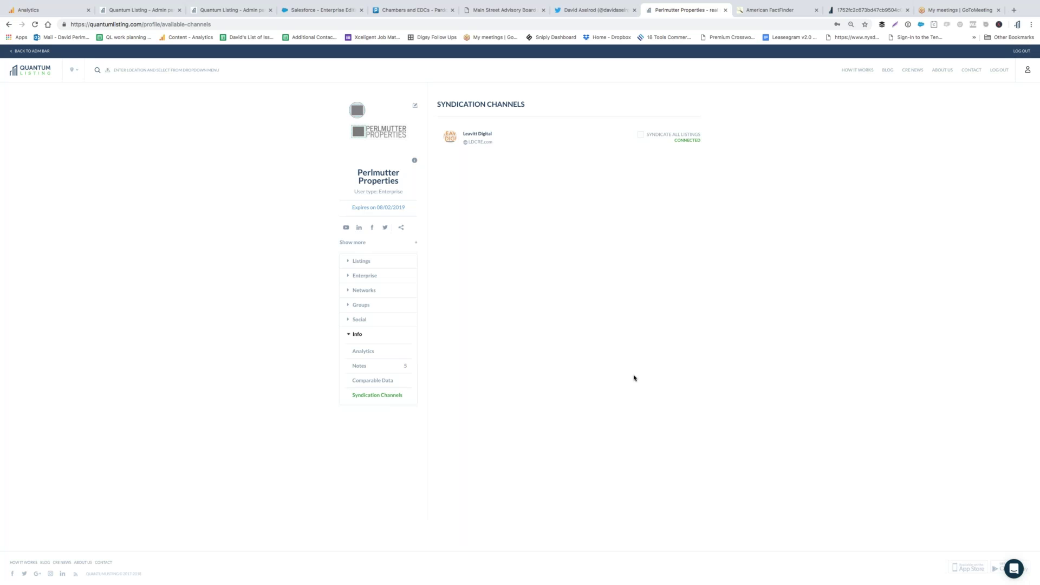
Filter the admin Networks list by 'Texa' and log in as the Texas Network user.
{"action": "left_click", "coordinate": [37, 51]}
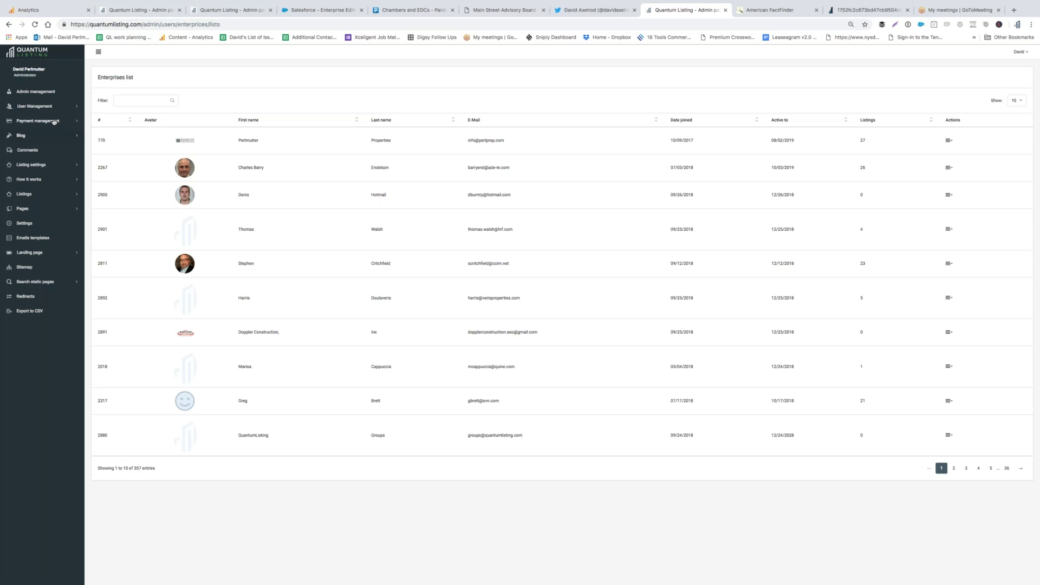
{"action": "left_click", "coordinate": [39, 107]}
{"action": "left_click", "coordinate": [29, 123]}
{"action": "left_click", "coordinate": [141, 100]}
{"action": "type", "text": "Texas"}
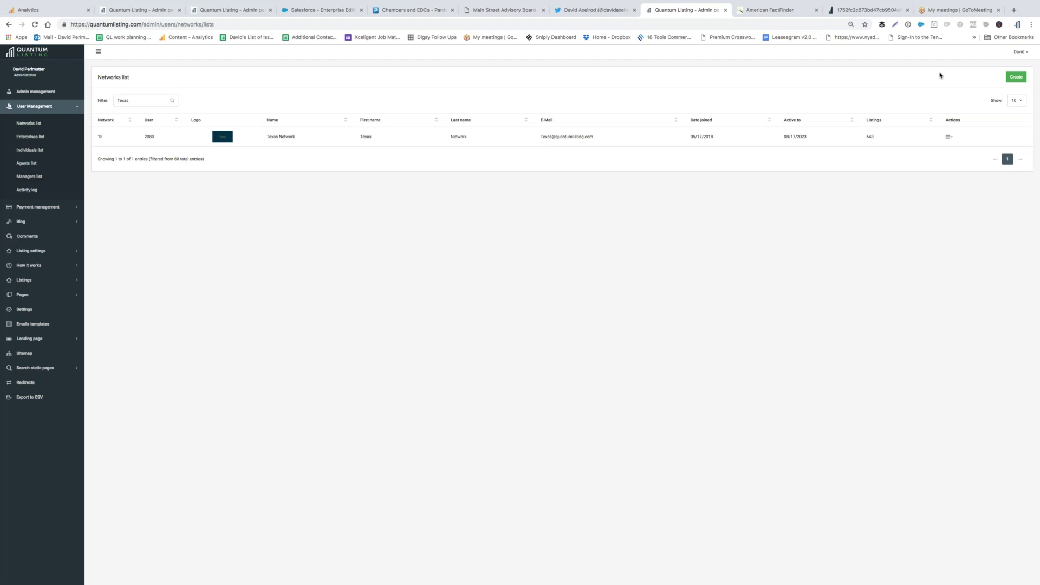
{"action": "left_click", "coordinate": [948, 137]}
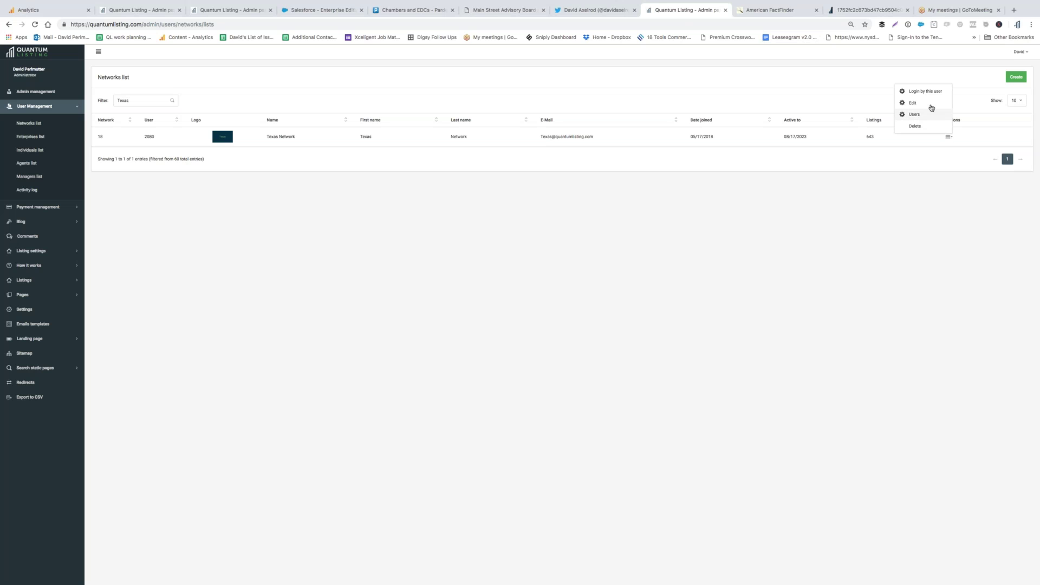
{"action": "left_click", "coordinate": [926, 92]}
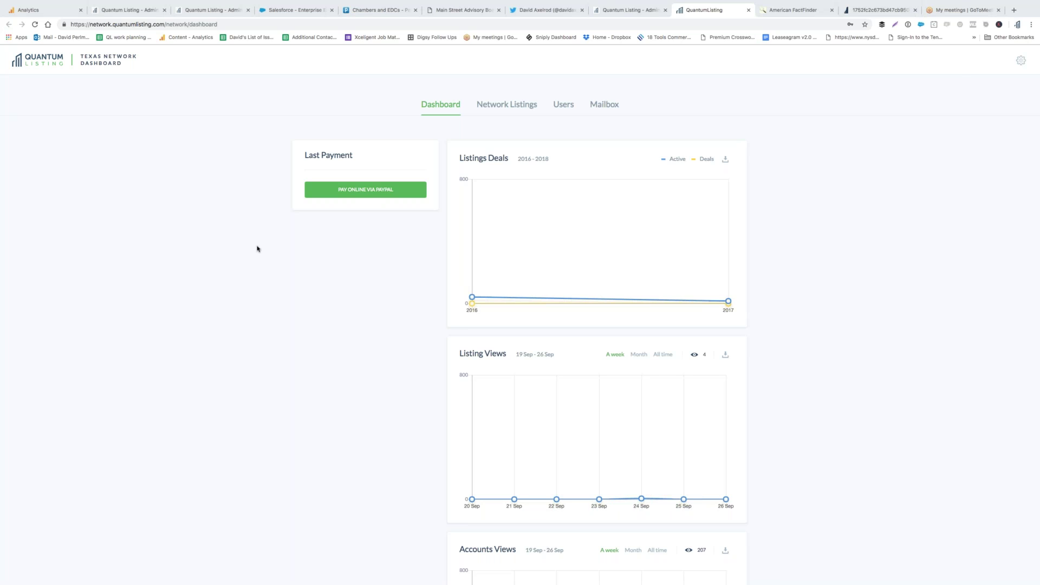
Filter the Texas Network Listings to one network member, showing Waco-area properties.
{"action": "left_click", "coordinate": [494, 105]}
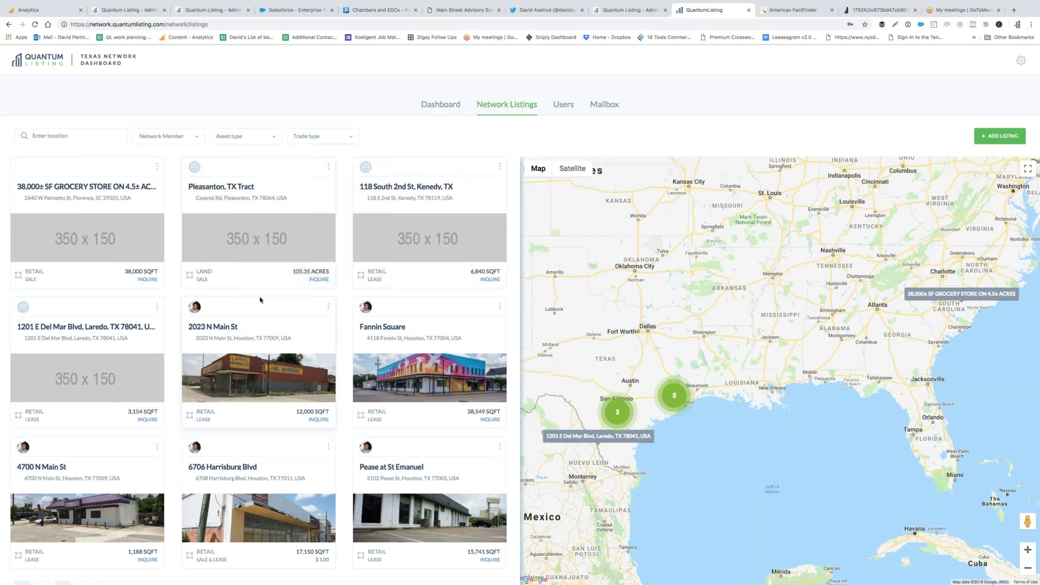
{"action": "scroll", "coordinate": [260, 298], "scroll_direction": "down", "scroll_amount": 2}
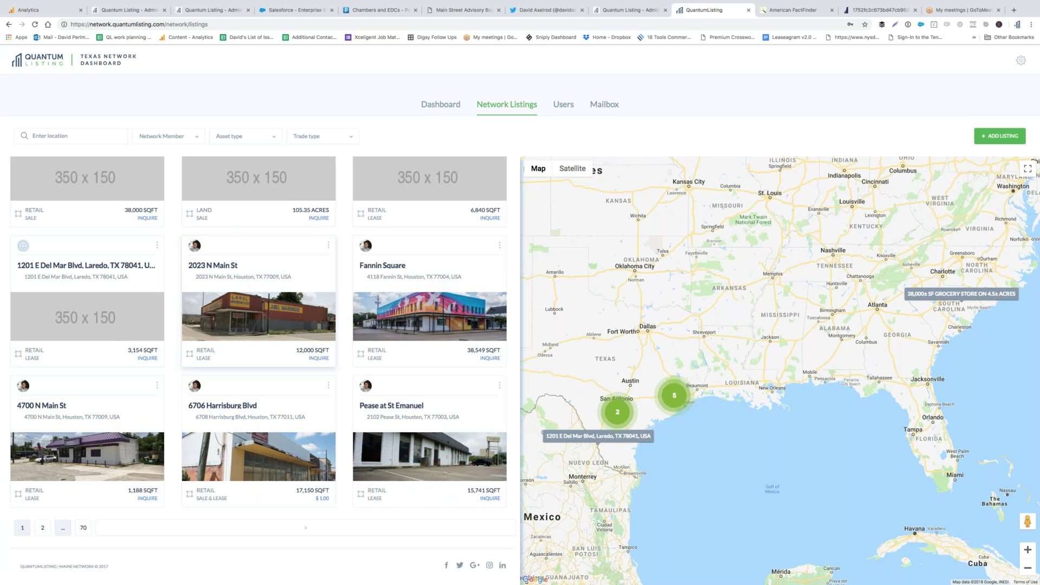
{"action": "left_click", "coordinate": [103, 137]}
{"action": "scroll", "coordinate": [82, 162], "scroll_direction": "up", "scroll_amount": 2}
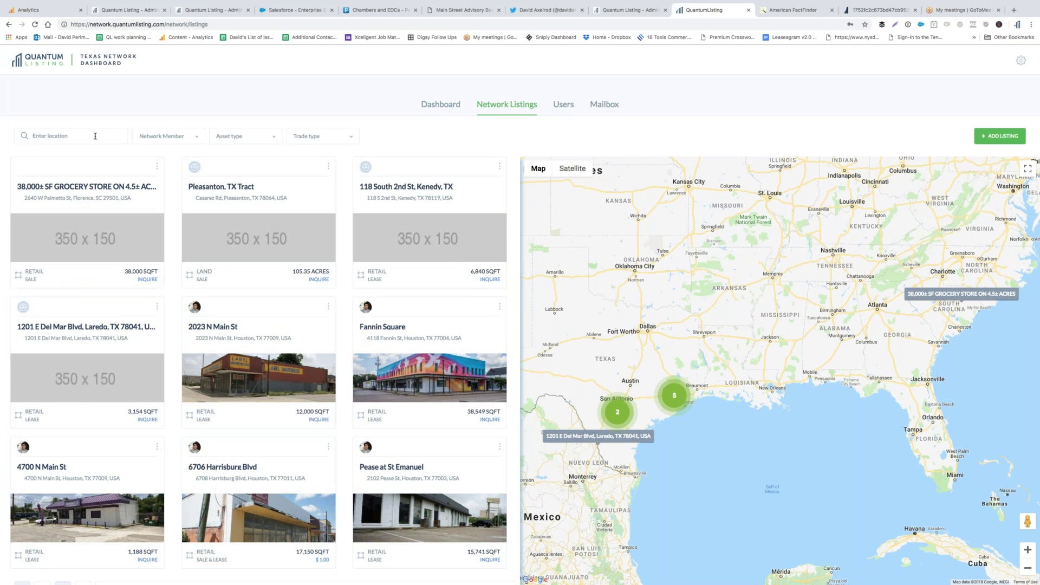
{"action": "left_click", "coordinate": [195, 140]}
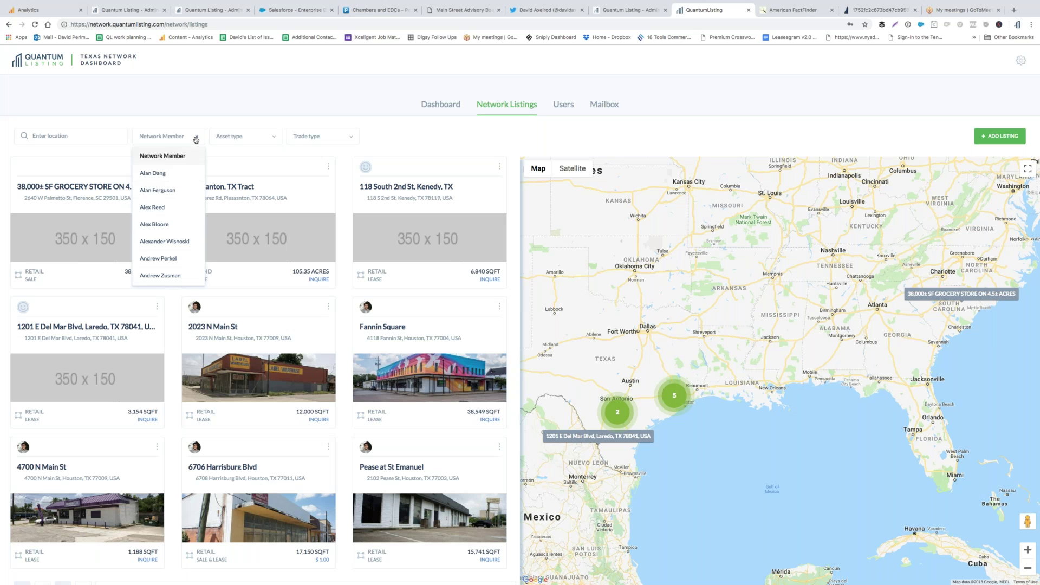
{"action": "scroll", "coordinate": [189, 228], "scroll_direction": "down", "scroll_amount": 5}
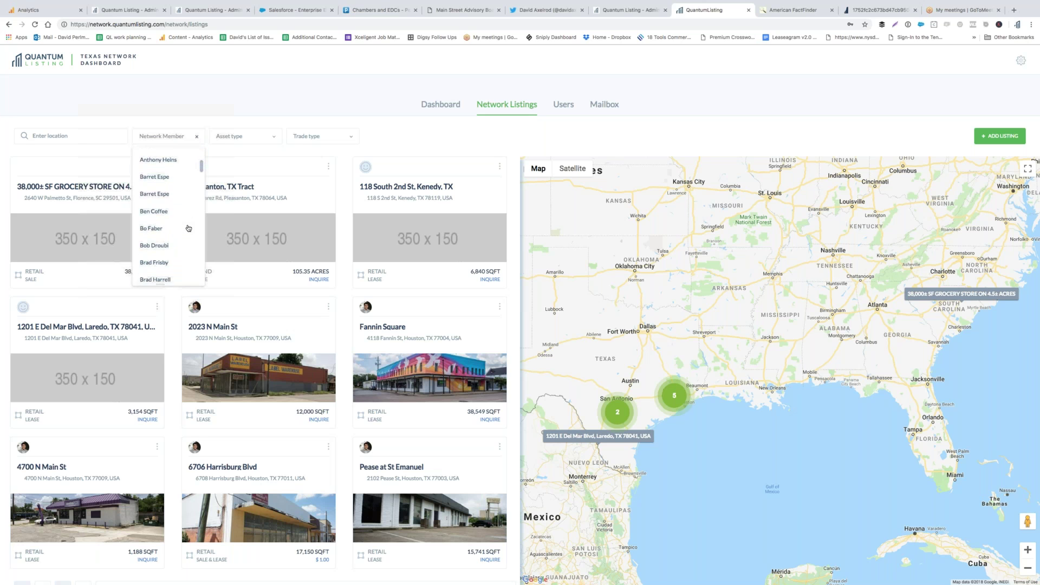
{"action": "scroll", "coordinate": [188, 228], "scroll_direction": "down", "scroll_amount": 4}
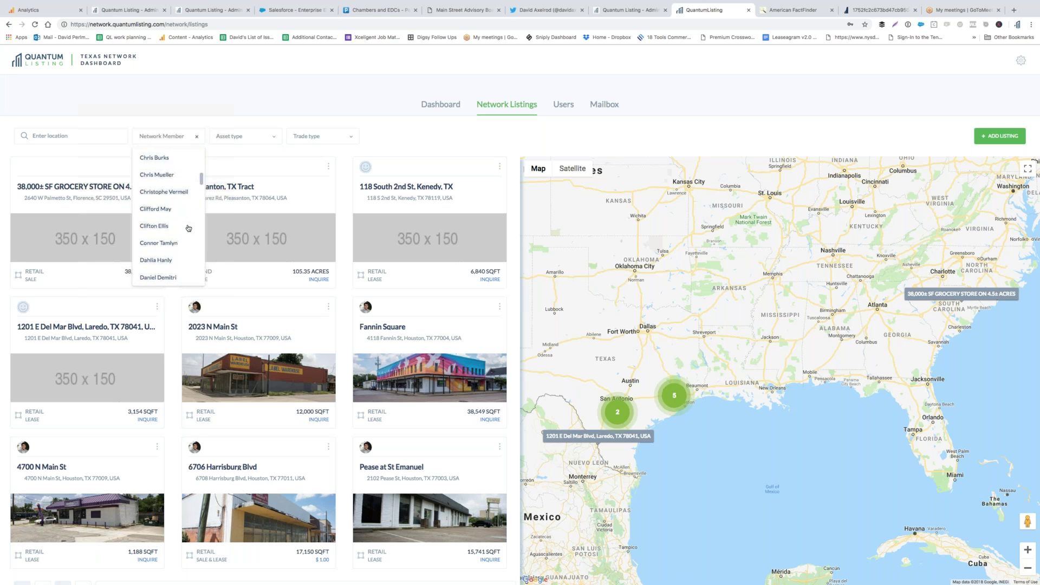
{"action": "scroll", "coordinate": [188, 228], "scroll_direction": "up", "scroll_amount": 6}
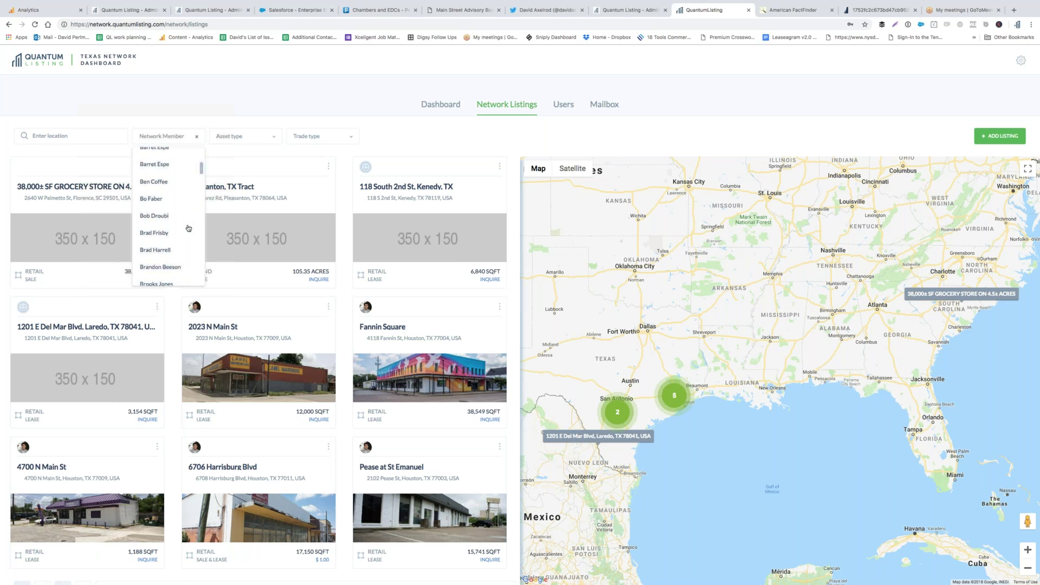
{"action": "scroll", "coordinate": [189, 228], "scroll_direction": "down", "scroll_amount": 1}
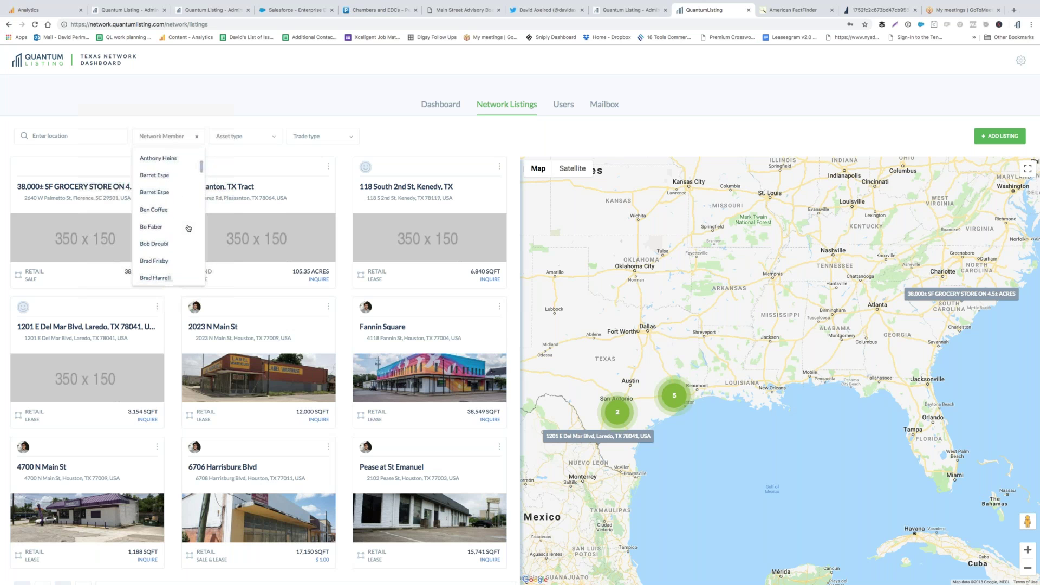
{"action": "left_click", "coordinate": [156, 272]}
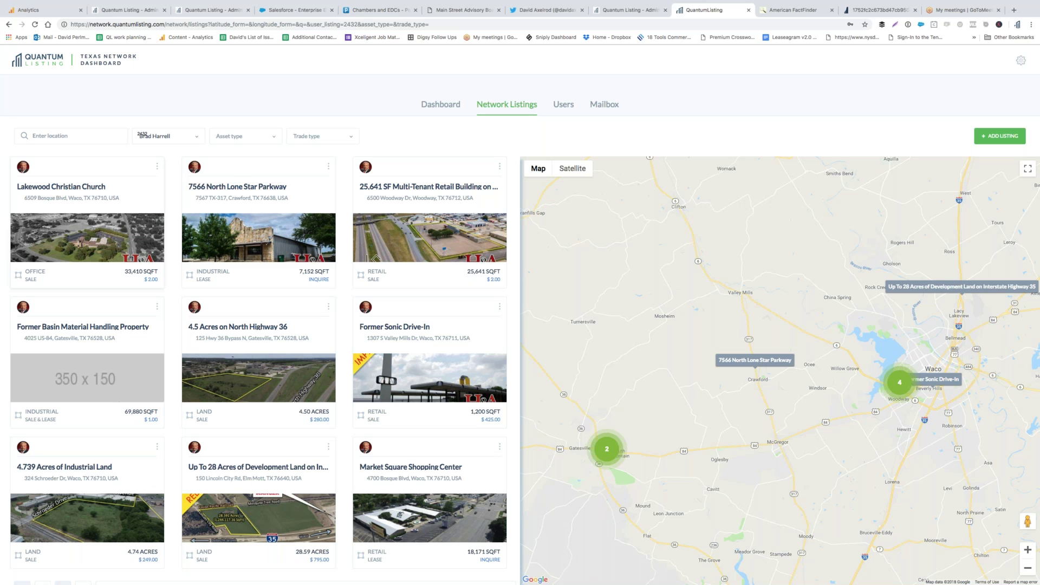
{"action": "scroll", "coordinate": [258, 244], "scroll_direction": "down", "scroll_amount": 2}
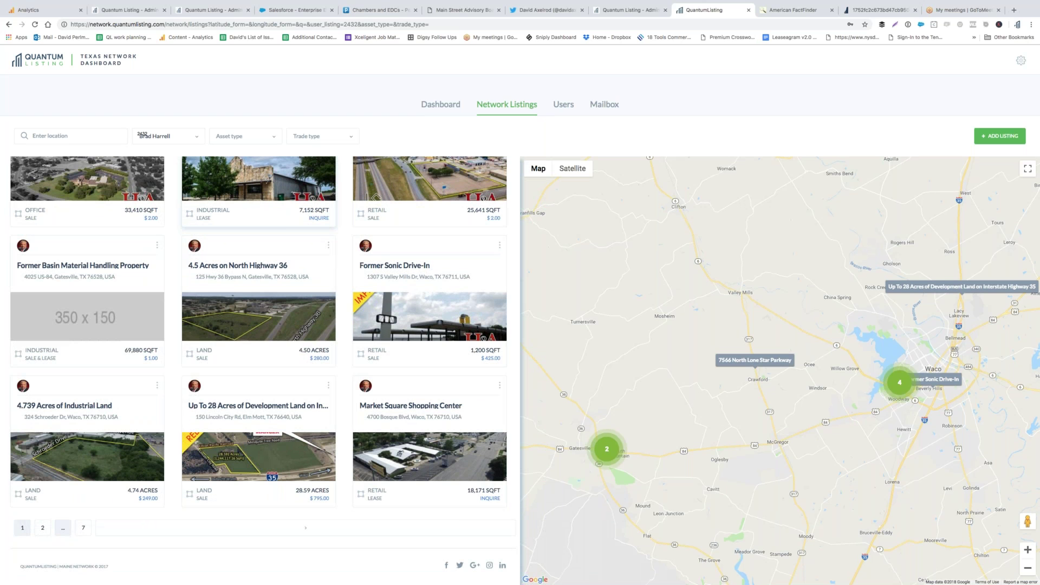
{"action": "left_click", "coordinate": [195, 247]}
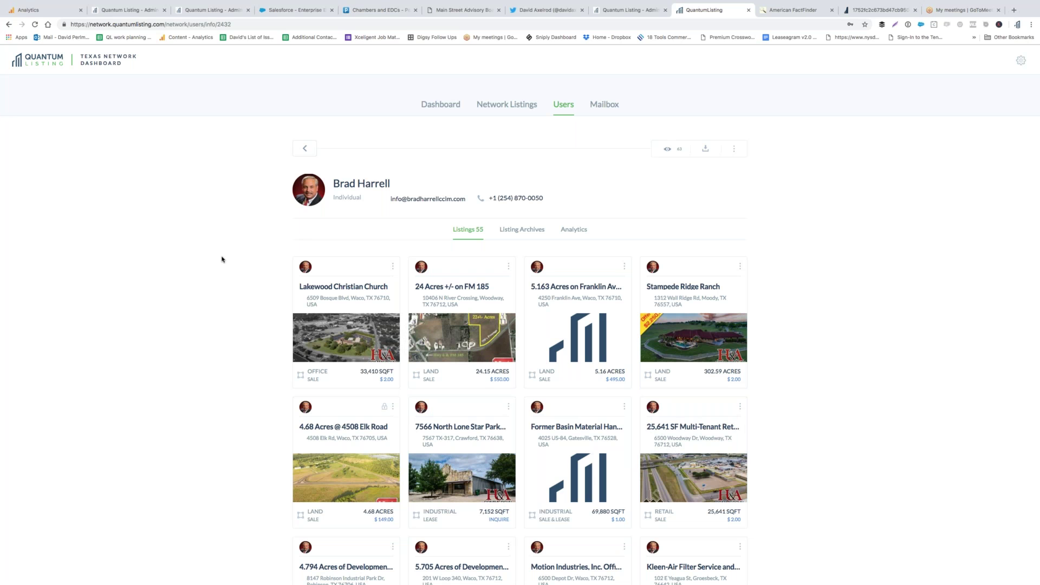
{"action": "left_click", "coordinate": [10, 25]}
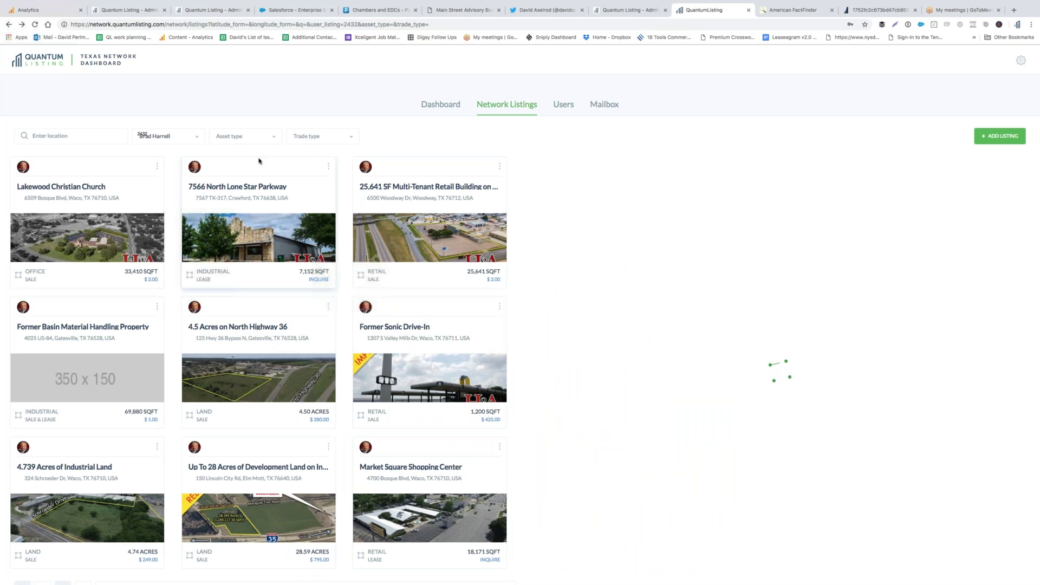
Open the Texas Network Users list and page through to page 7 of 8.
{"action": "left_click", "coordinate": [561, 106]}
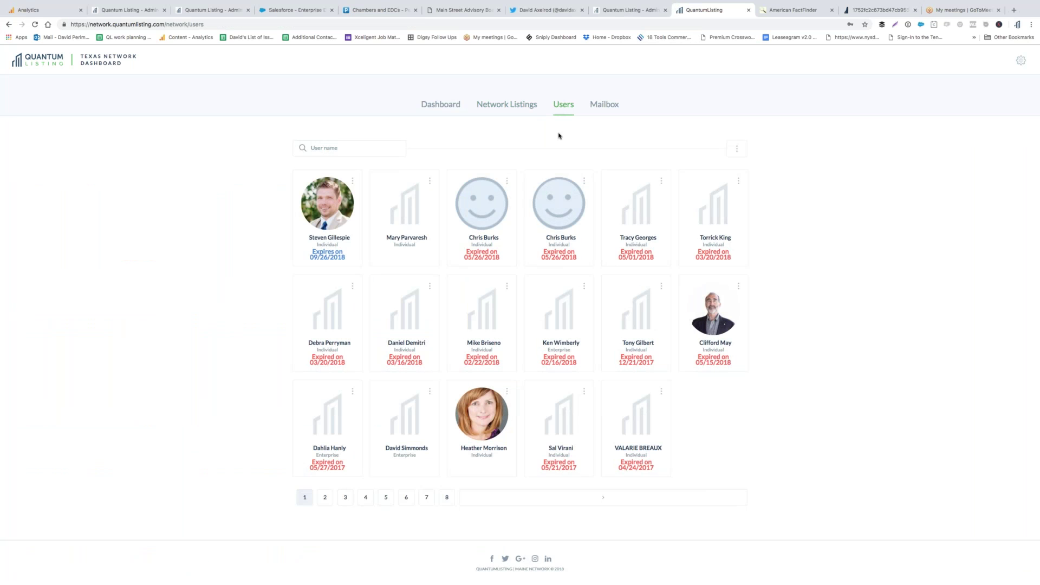
{"action": "left_click", "coordinate": [406, 498]}
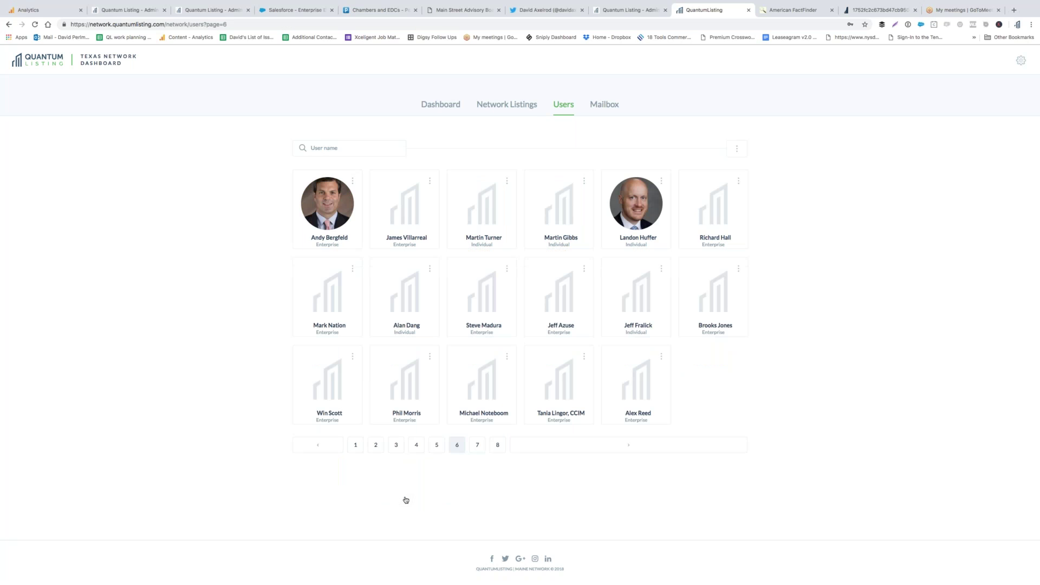
{"action": "left_click", "coordinate": [497, 447]}
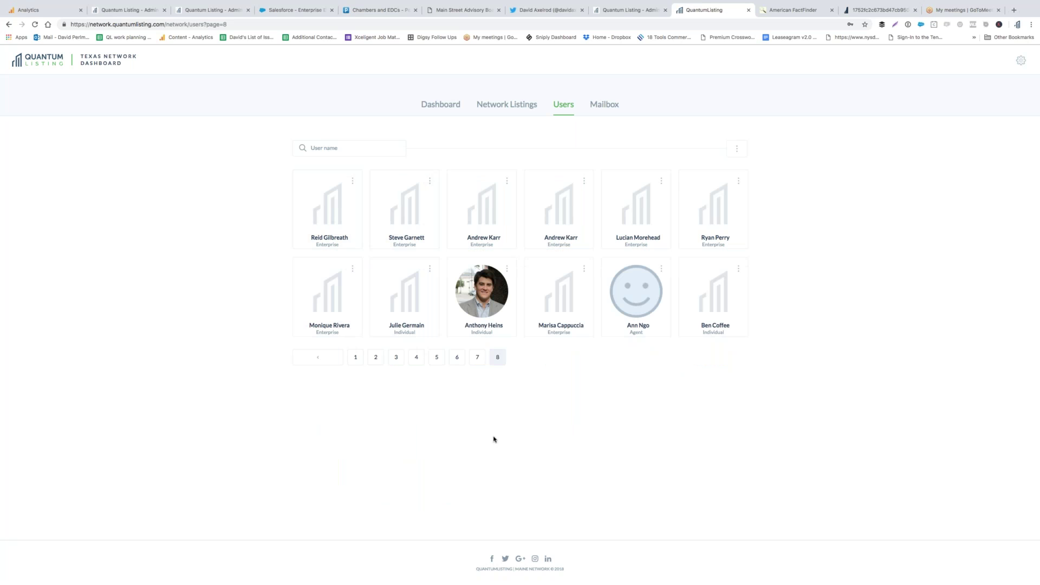
{"action": "left_click", "coordinate": [478, 362]}
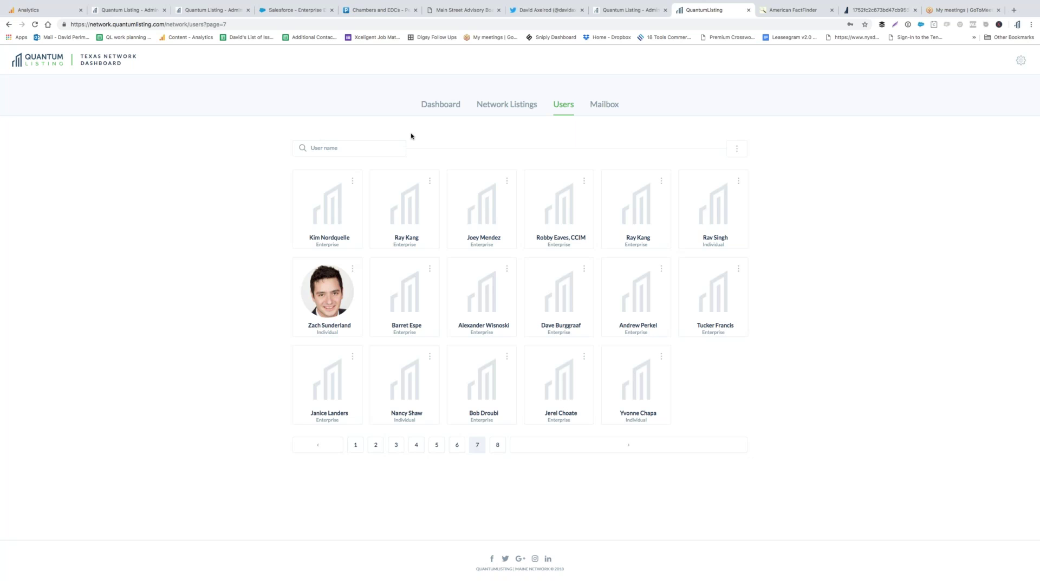
Go back to the unfiltered Texas Network Listings grid and scroll through the cards.
{"action": "left_click", "coordinate": [501, 107]}
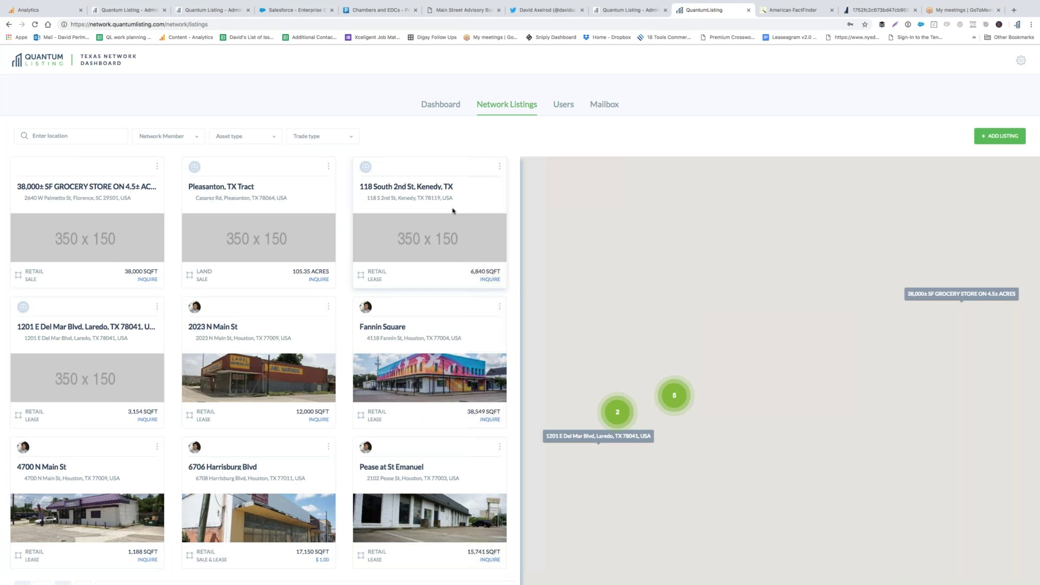
{"action": "scroll", "coordinate": [453, 210], "scroll_direction": "down", "scroll_amount": 1}
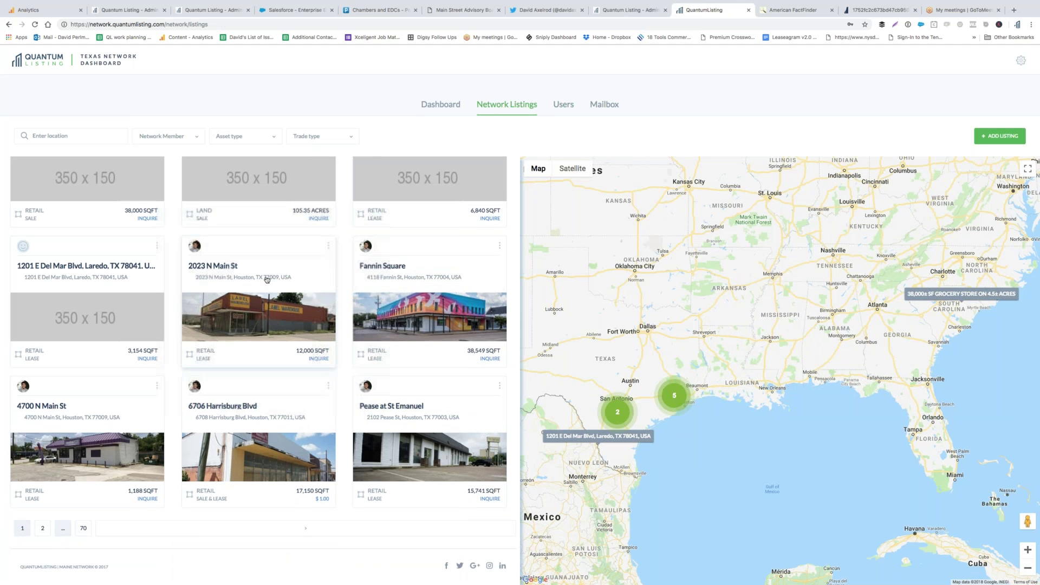
{"action": "scroll", "coordinate": [266, 284], "scroll_direction": "up", "scroll_amount": 1}
{"action": "scroll", "coordinate": [145, 533], "scroll_direction": "down", "scroll_amount": 1}
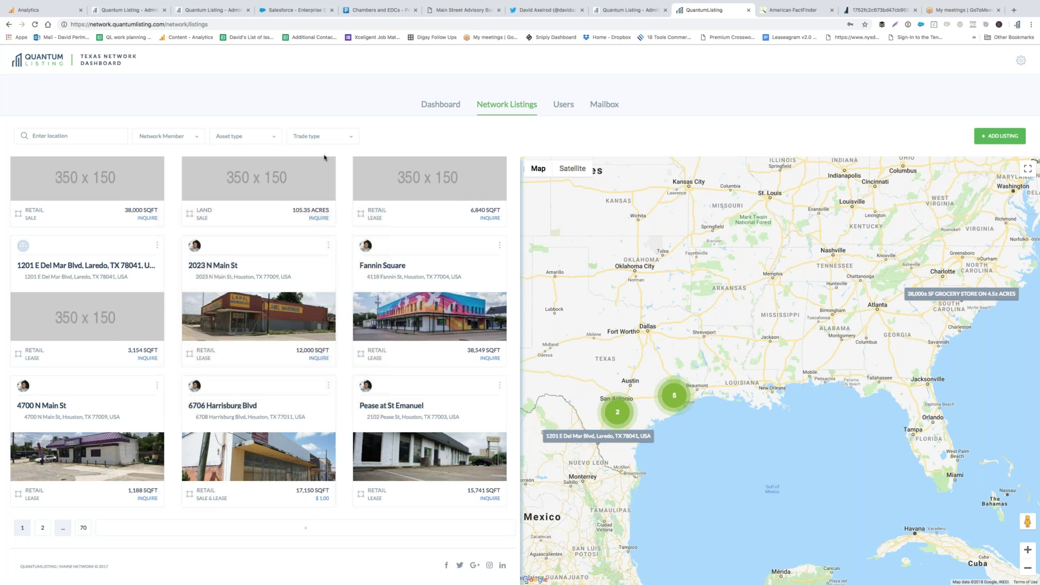
Open the Texas Network Mailbox (empty inbox) and show the Network Account settings panel.
{"action": "left_click", "coordinate": [605, 105]}
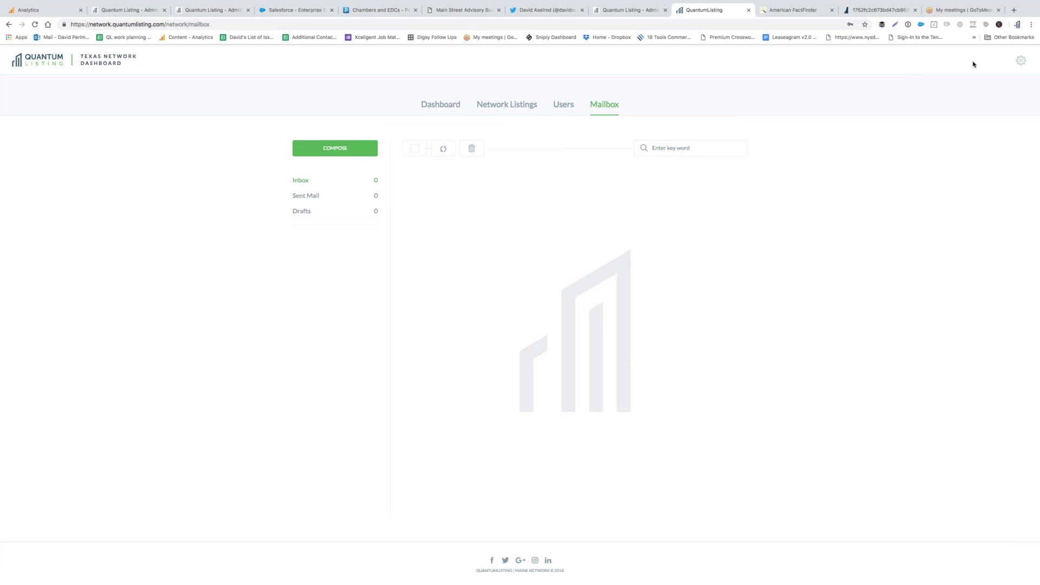
{"action": "left_click", "coordinate": [1020, 60]}
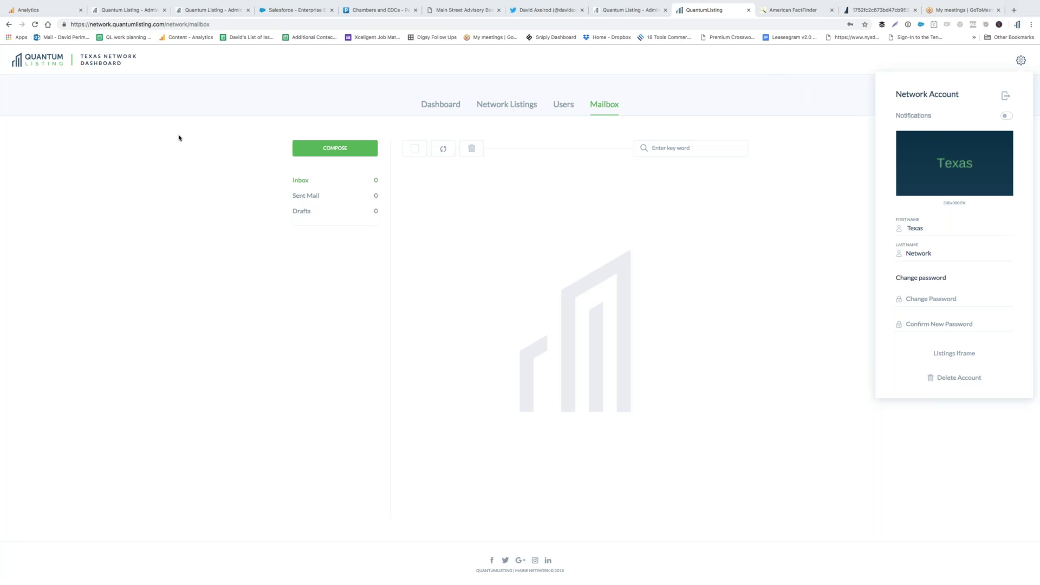
Look through the Texas Network Dashboard charts, then show the 'Listings Iframe' embed code.
{"action": "left_click", "coordinate": [438, 106]}
{"action": "scroll", "coordinate": [517, 236], "scroll_direction": "down", "scroll_amount": 1}
{"action": "scroll", "coordinate": [518, 236], "scroll_direction": "down", "scroll_amount": 7}
{"action": "scroll", "coordinate": [517, 236], "scroll_direction": "down", "scroll_amount": 7}
{"action": "scroll", "coordinate": [518, 236], "scroll_direction": "down", "scroll_amount": 5}
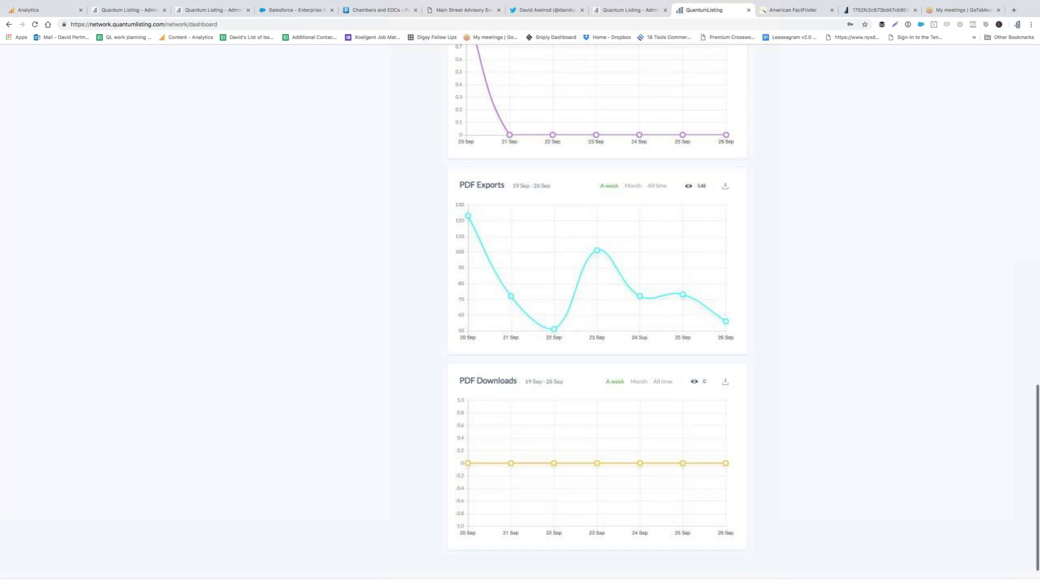
{"action": "scroll", "coordinate": [520, 314], "scroll_direction": "up", "scroll_amount": 2}
{"action": "scroll", "coordinate": [345, 269], "scroll_direction": "up", "scroll_amount": 10}
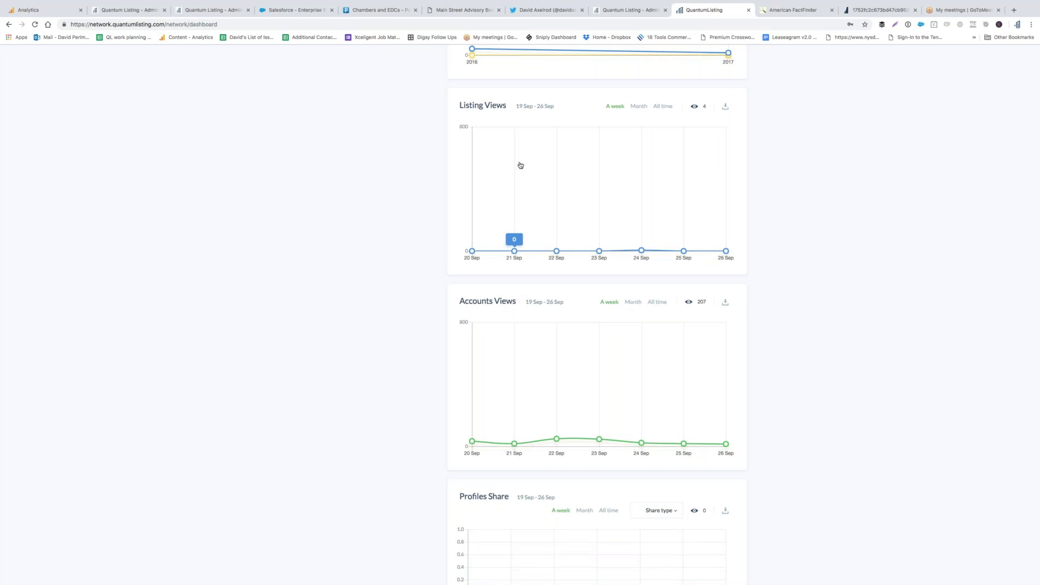
{"action": "scroll", "coordinate": [520, 165], "scroll_direction": "up", "scroll_amount": 5}
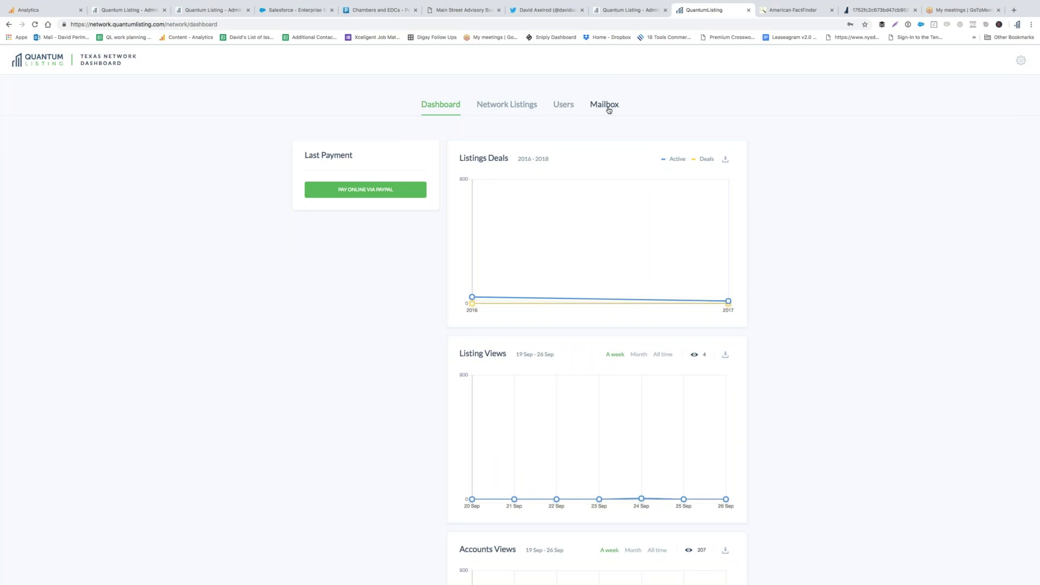
{"action": "left_click", "coordinate": [1020, 60]}
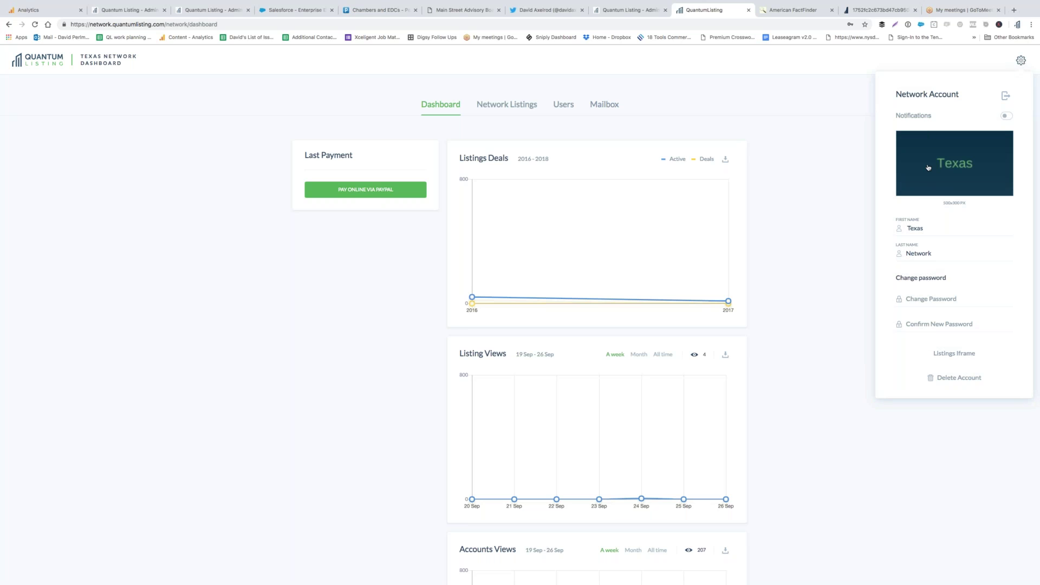
{"action": "left_click", "coordinate": [956, 356]}
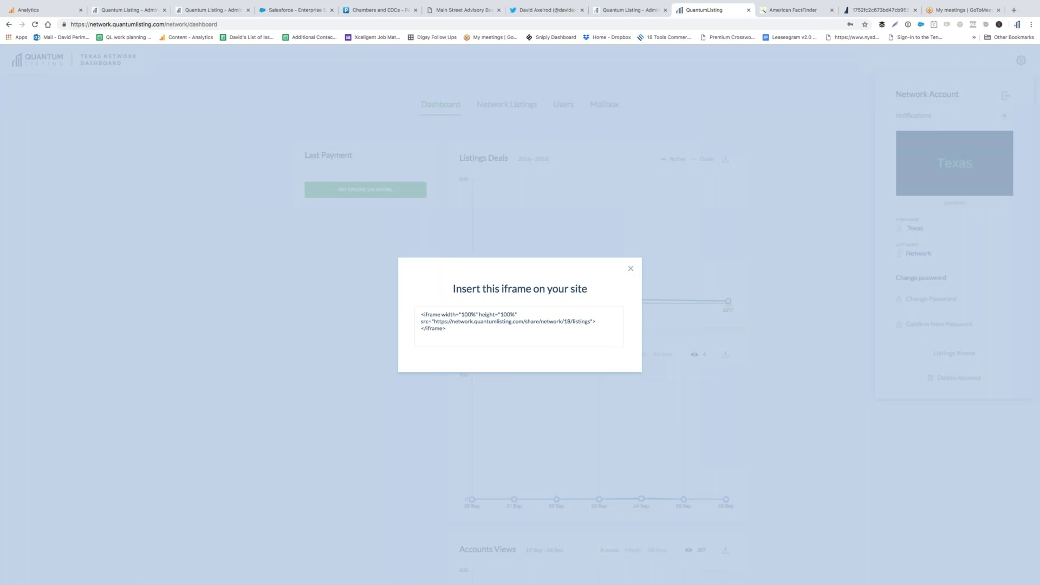